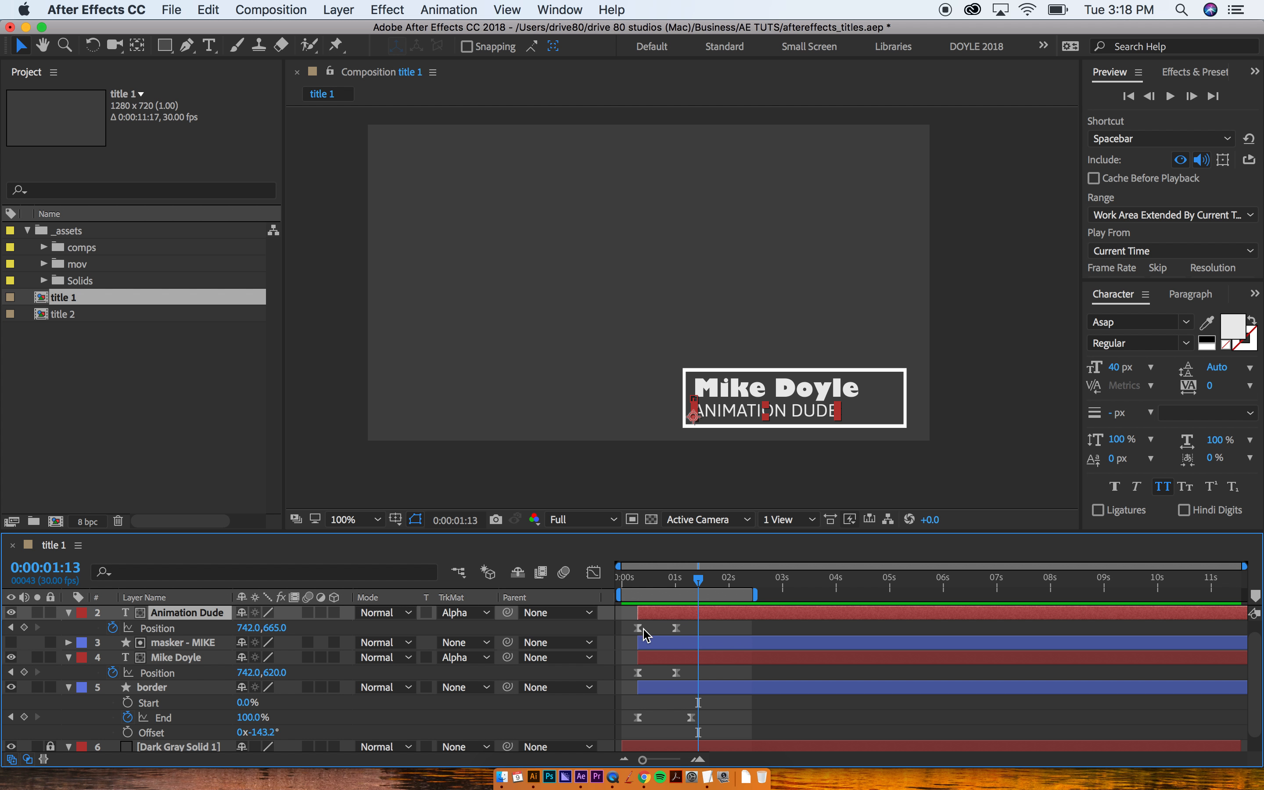
- Delete all Position keyframes from both title text layers and the End keyframes from the border layer
click(662, 649)
key(grave)
drag(758, 385, 596, 166)
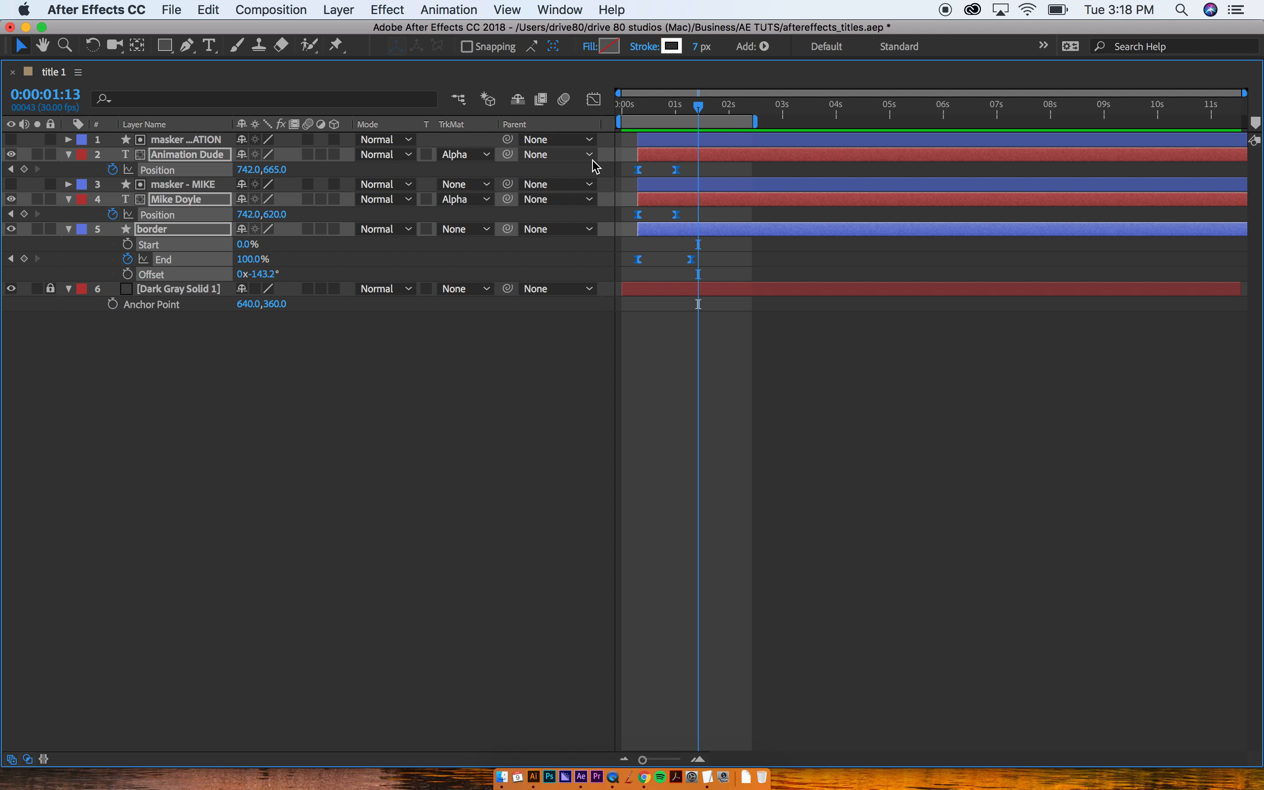
key(Delete)
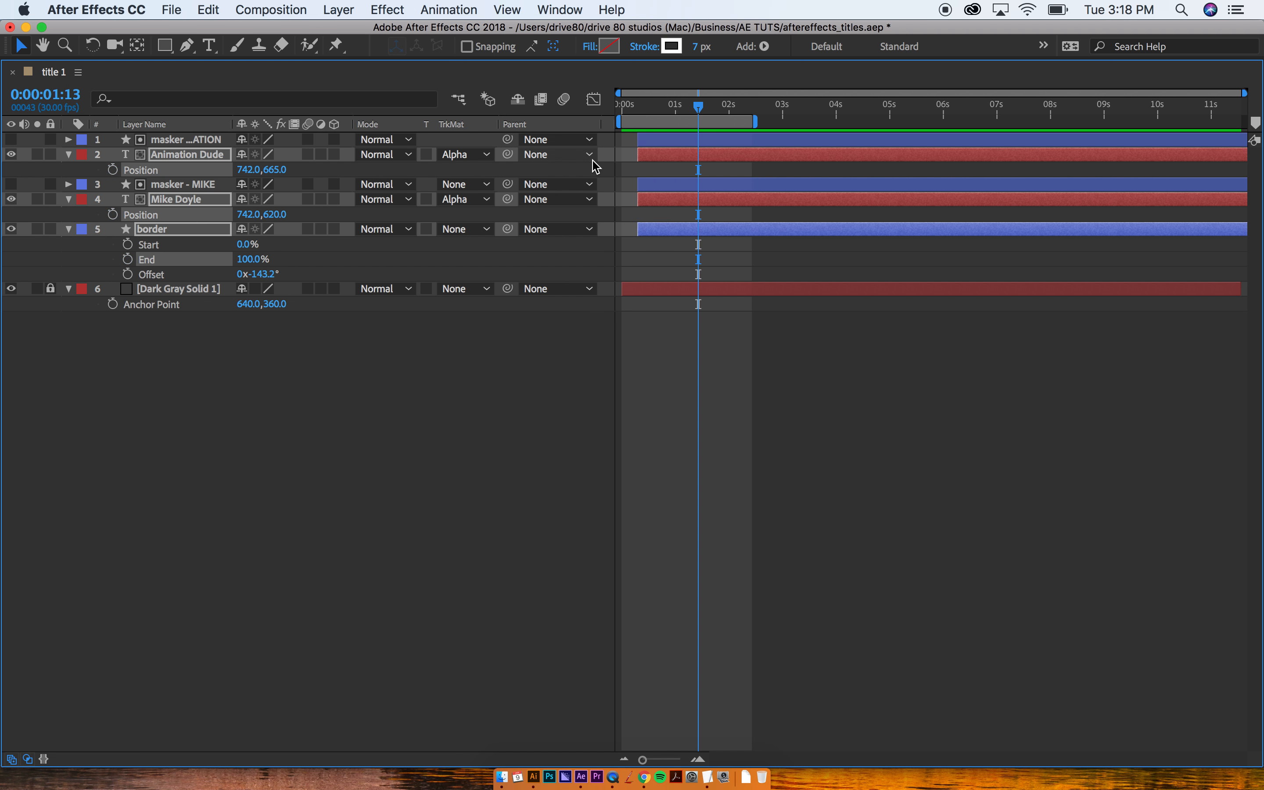
key(grave)
- Return the playhead to the start and delete both masker layers
click(672, 578)
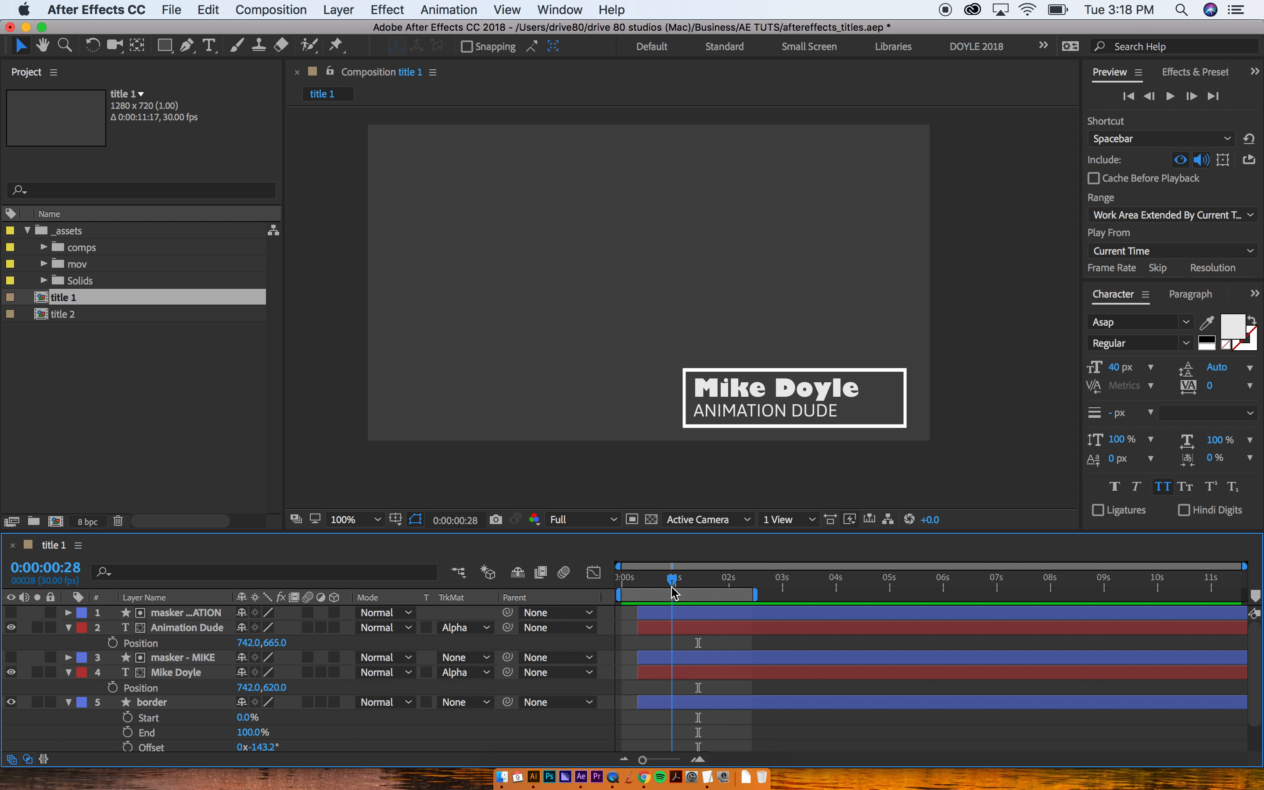
drag(675, 579, 626, 584)
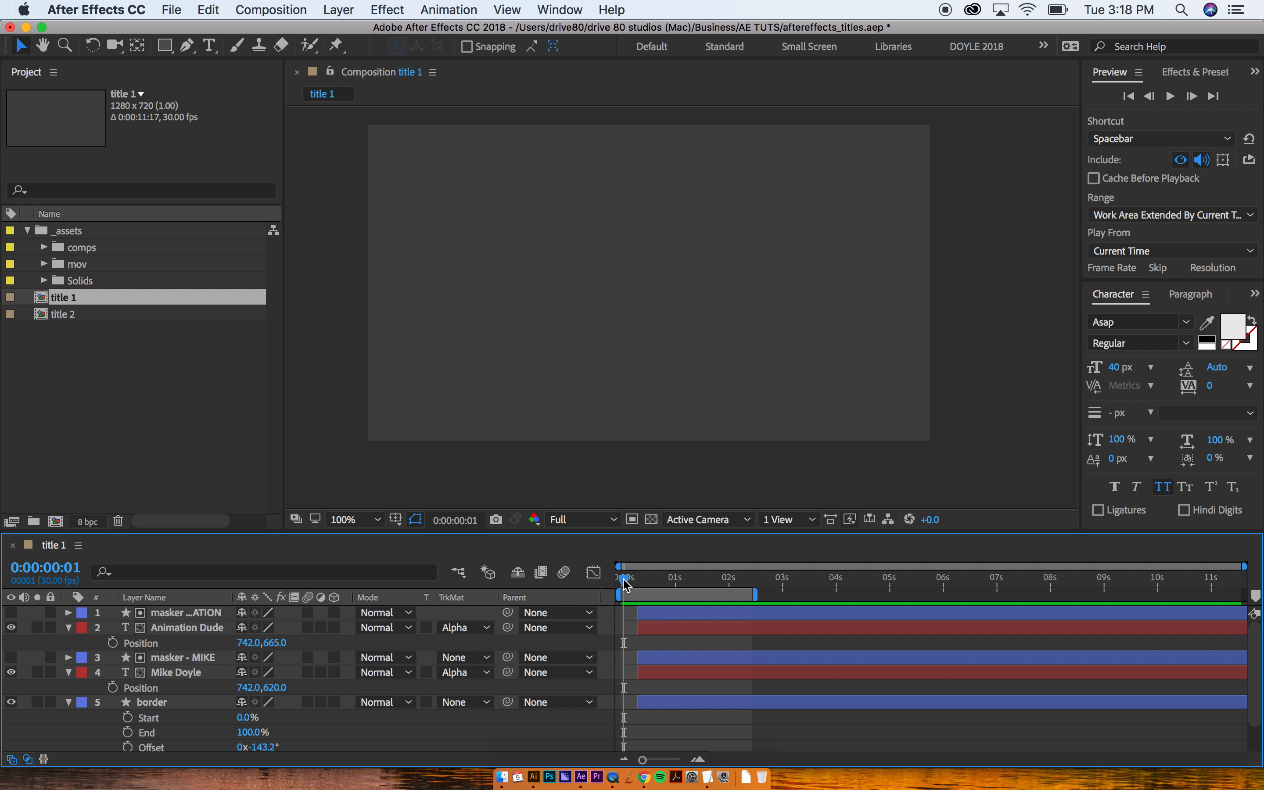
click(650, 618)
super+click(648, 658)
key(Delete)
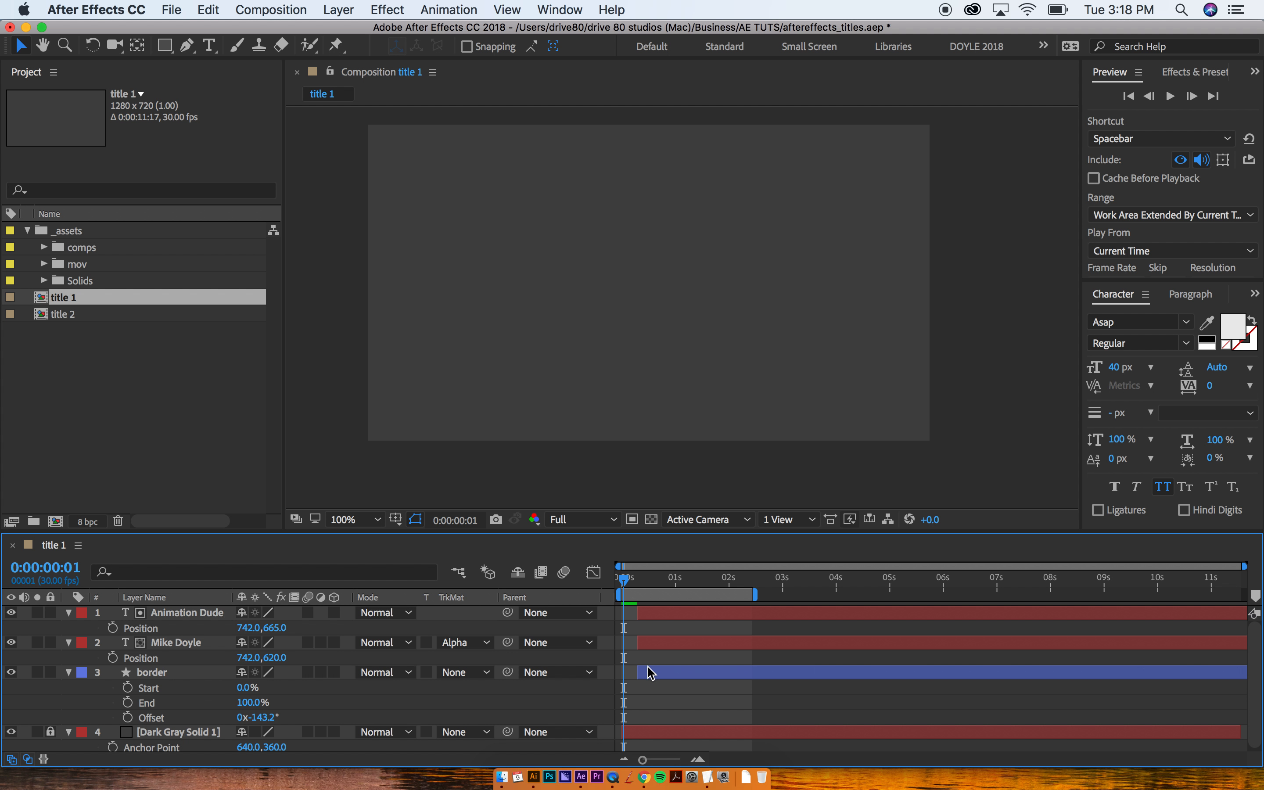
- Trim the old border layer to start at the current time, then delete it
click(651, 673)
key(bracketleft)
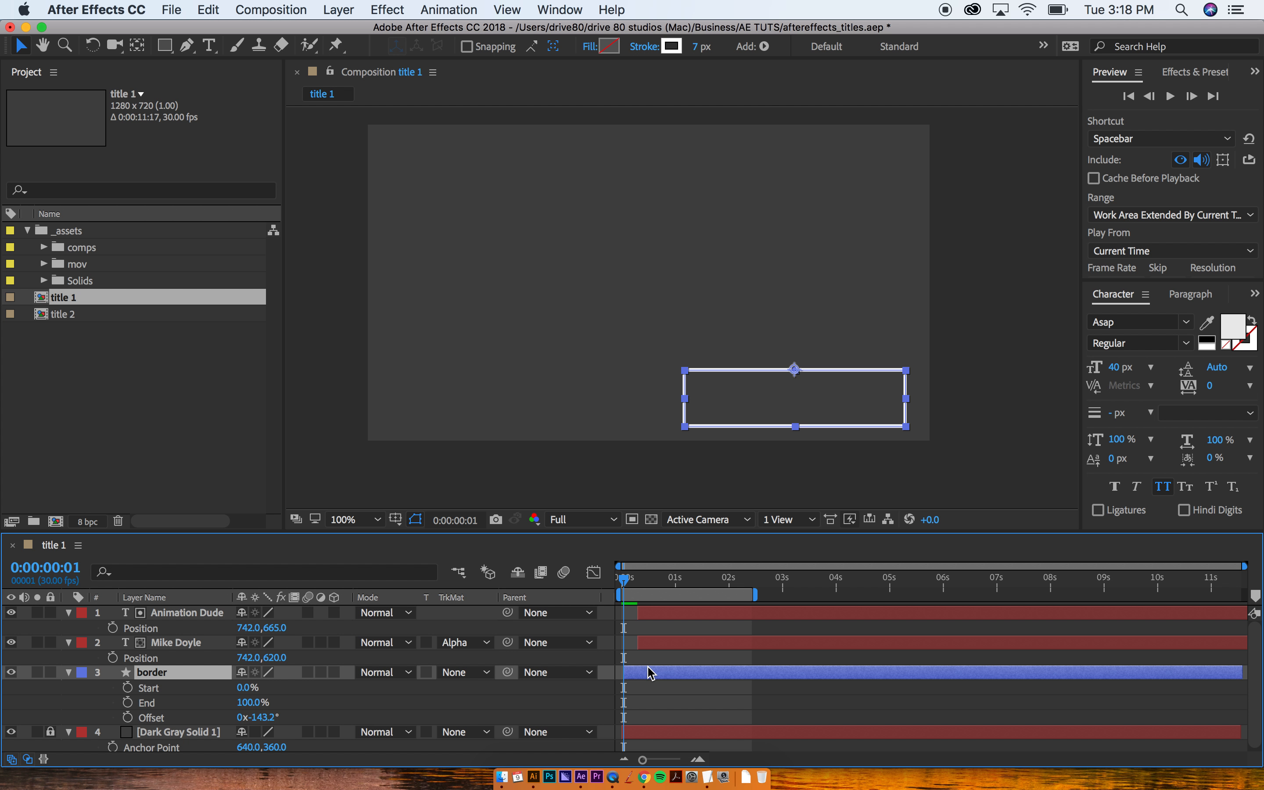
click(649, 660)
click(651, 673)
drag(671, 351, 716, 411)
key(Delete)
key(q)
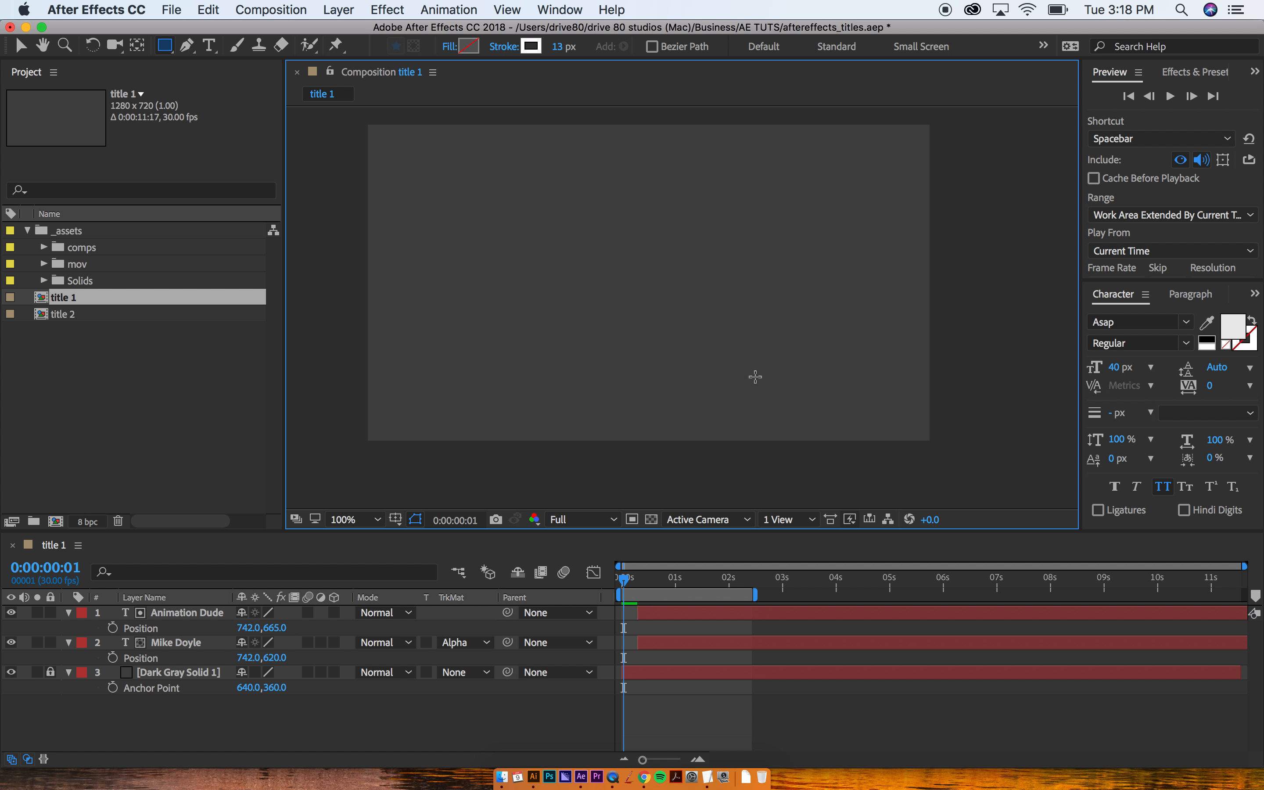
- Draw a rectangle in the lower right of the comp and centre its anchor point on it
mouse_move(759, 385)
mouse_down()
mouse_move(925, 444)
mouse_move(862, 424)
mouse_move(902, 424)
mouse_up()
key(y)
click(761, 392)
click(739, 390)
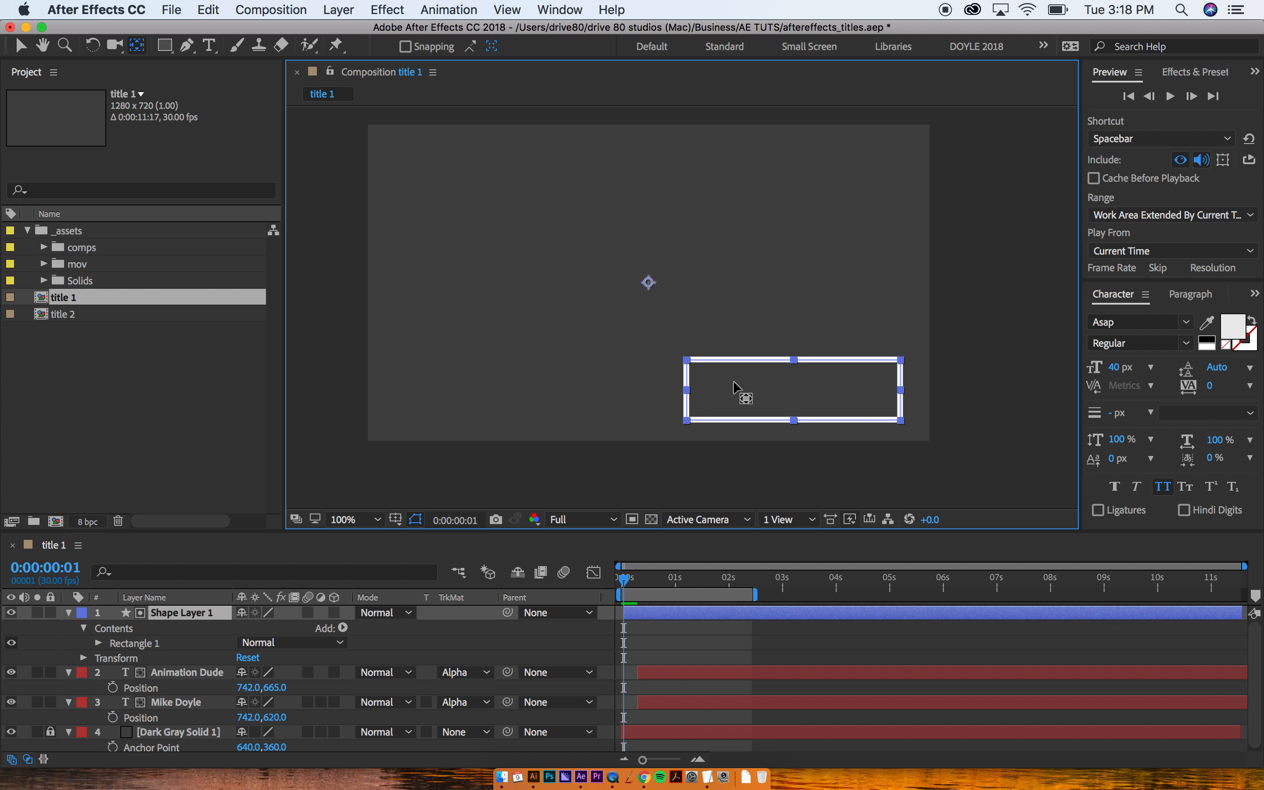
drag(649, 282, 794, 390)
- Shift the rectangle slightly right and select the Animation Dude and Mike Doyle layers
click(825, 378)
key(v)
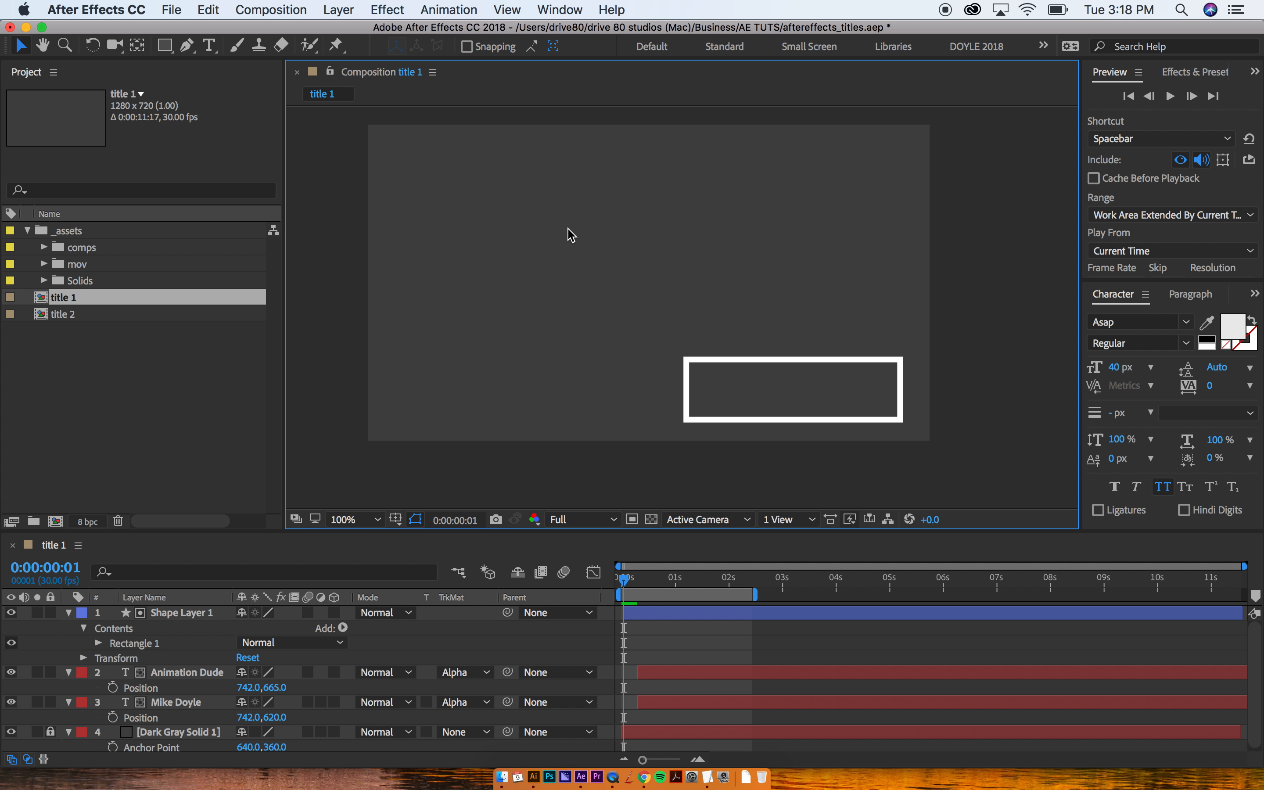
click(797, 396)
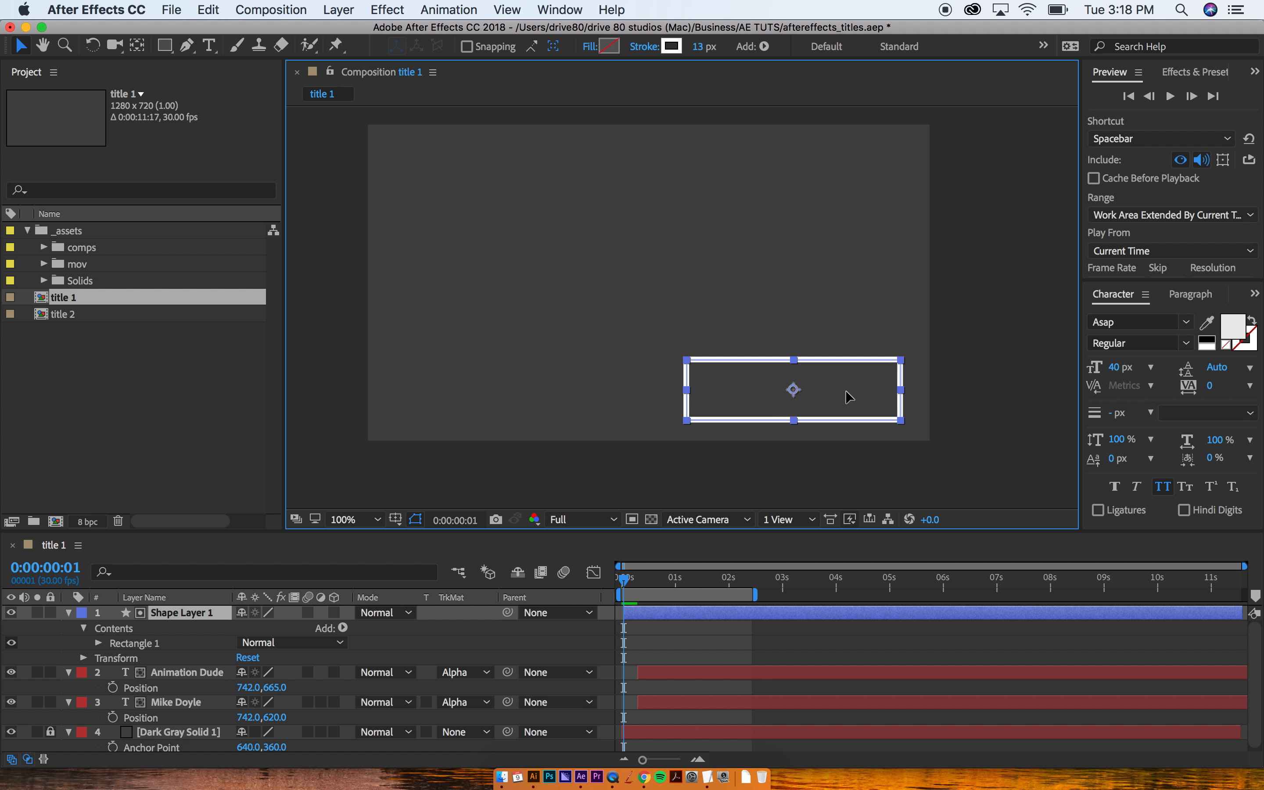
drag(849, 397, 856, 401)
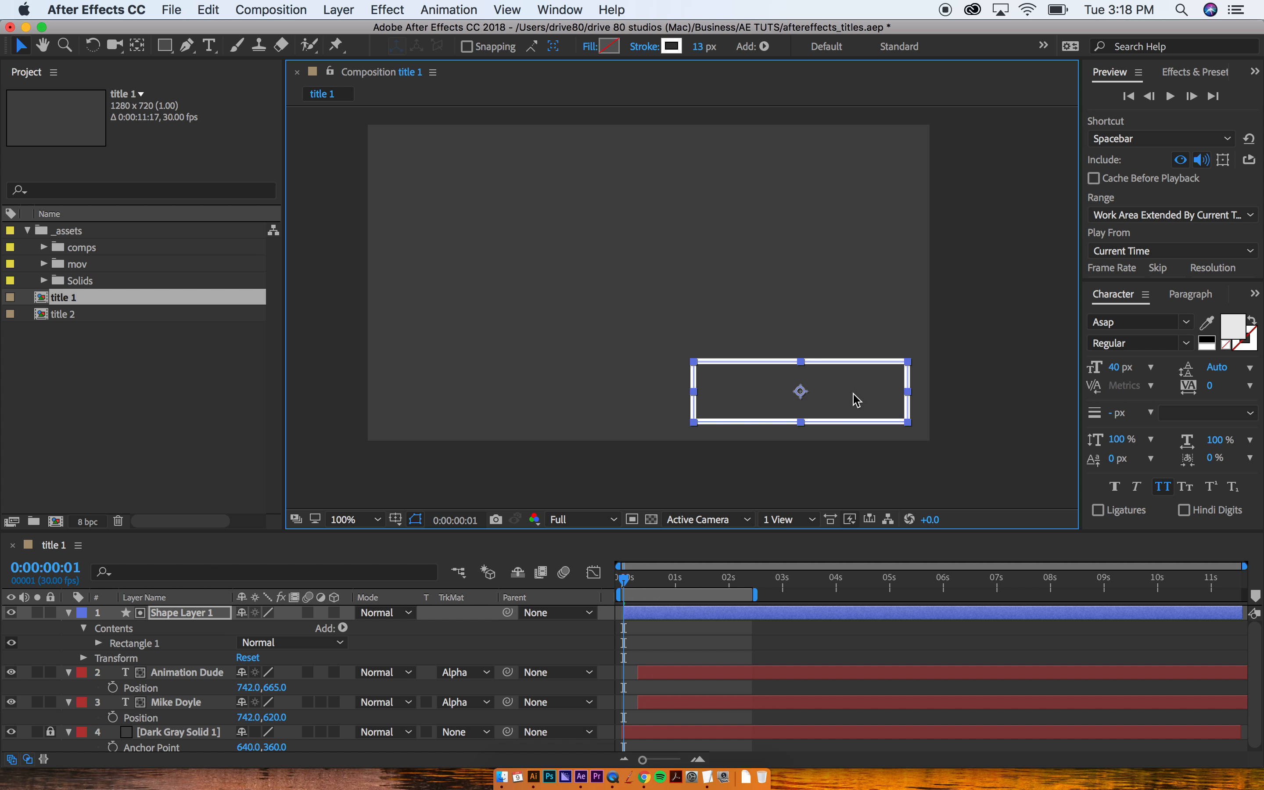
click(679, 677)
shift+click(664, 702)
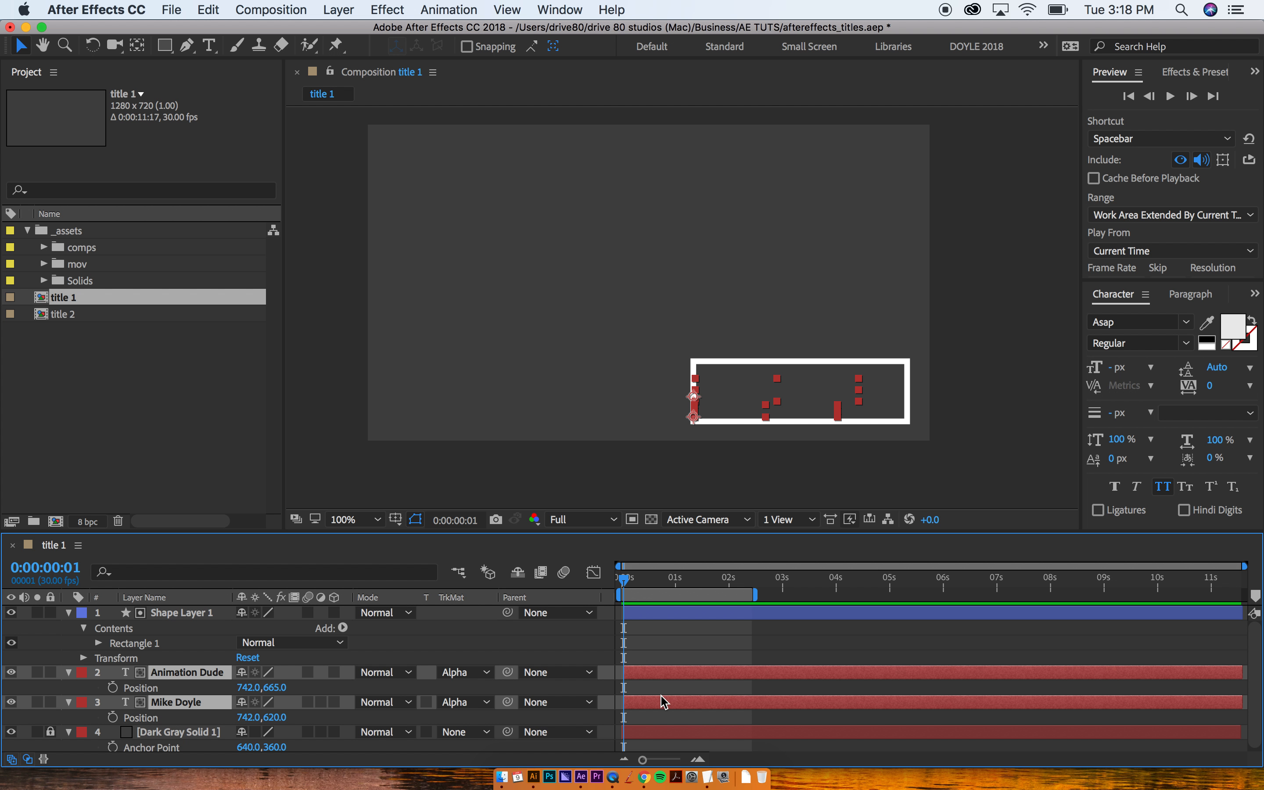
key(Delete)
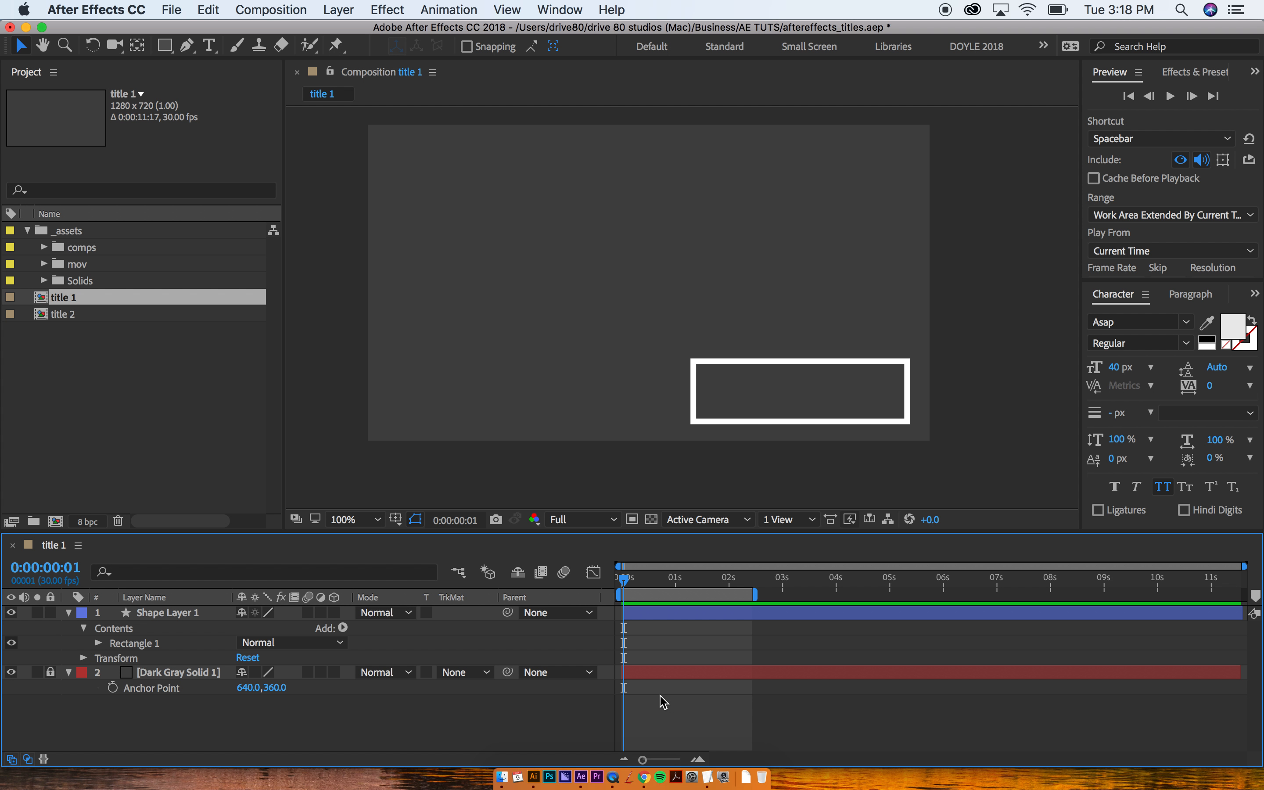
key(super+t)
click(657, 276)
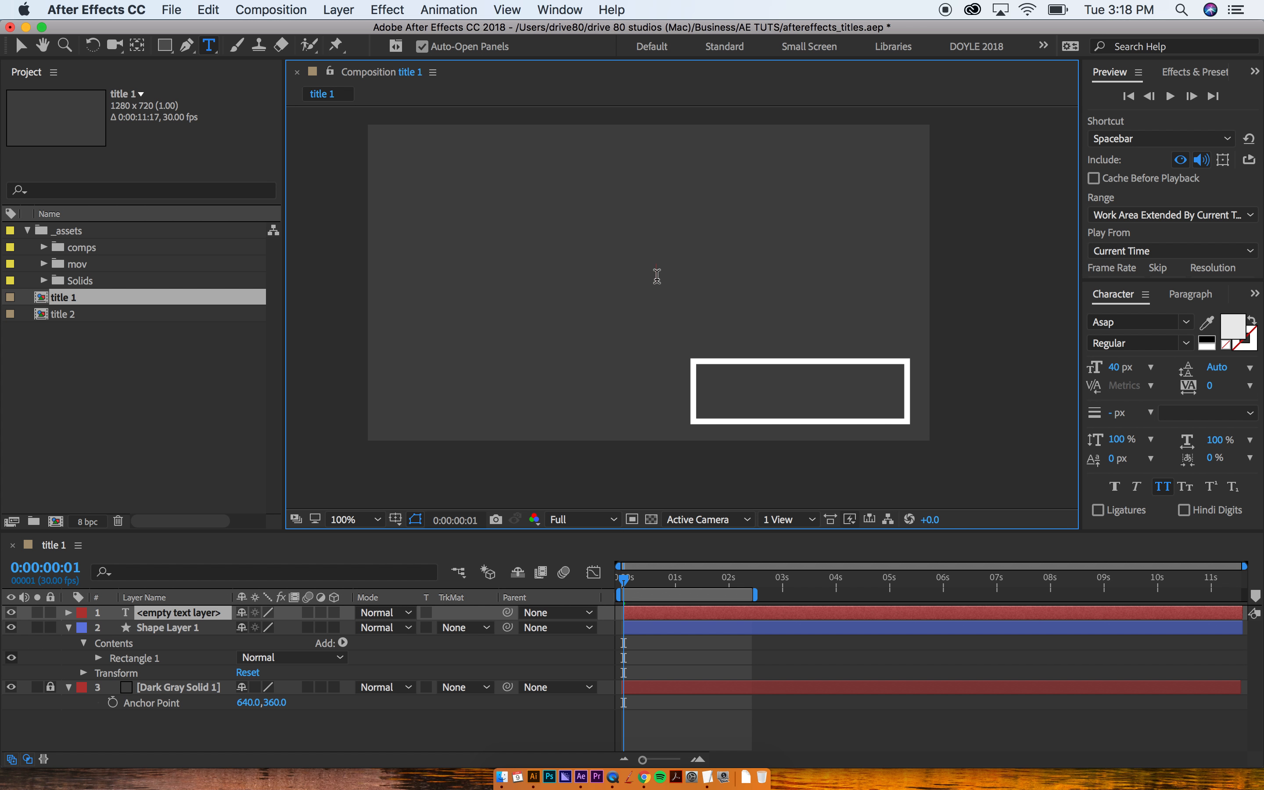
text(Mike Doyl)
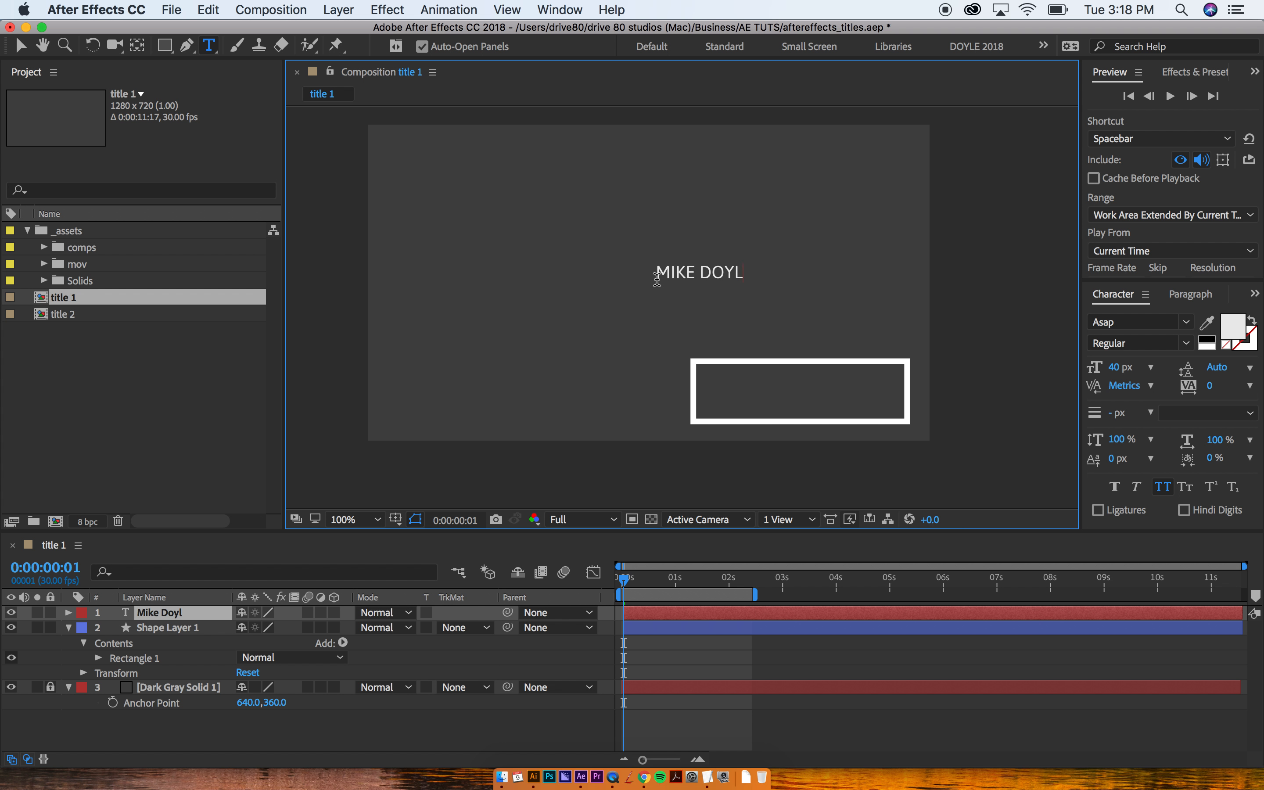
text(e)
click(1121, 323)
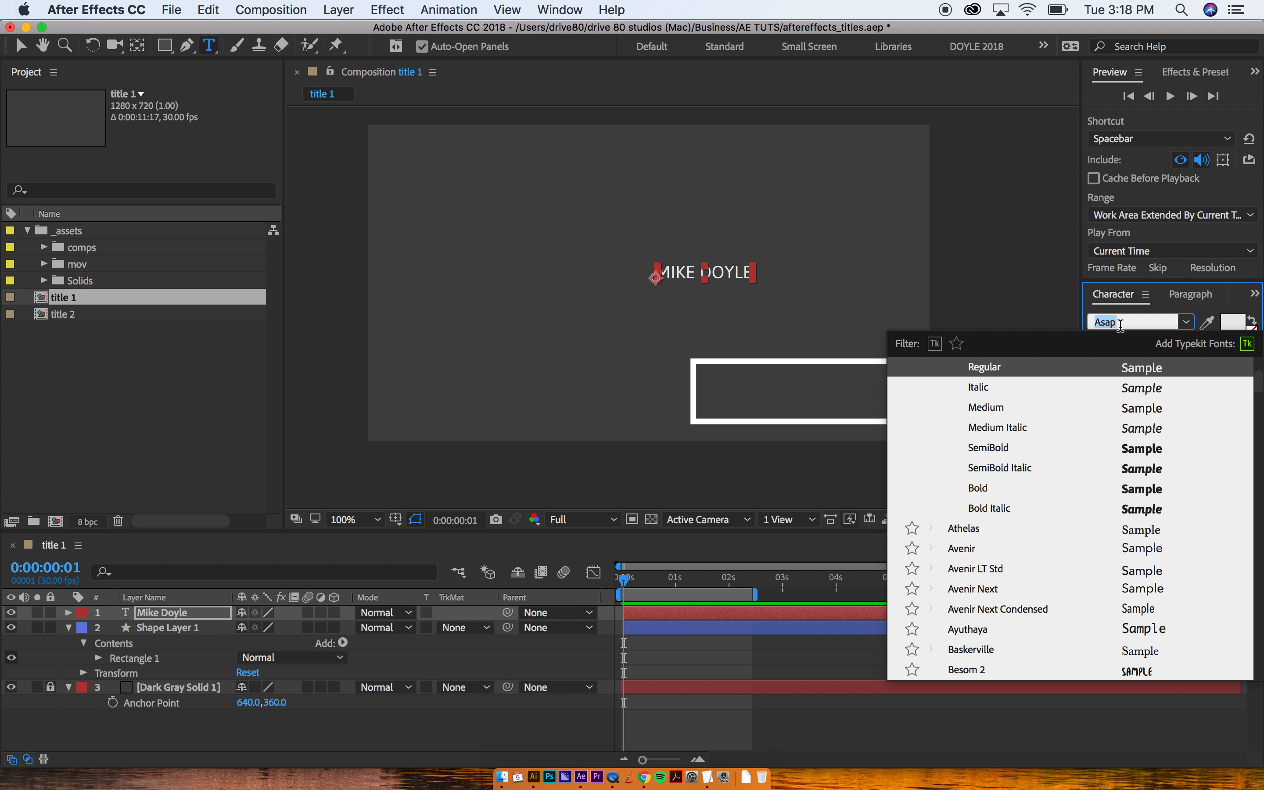
text(gill)
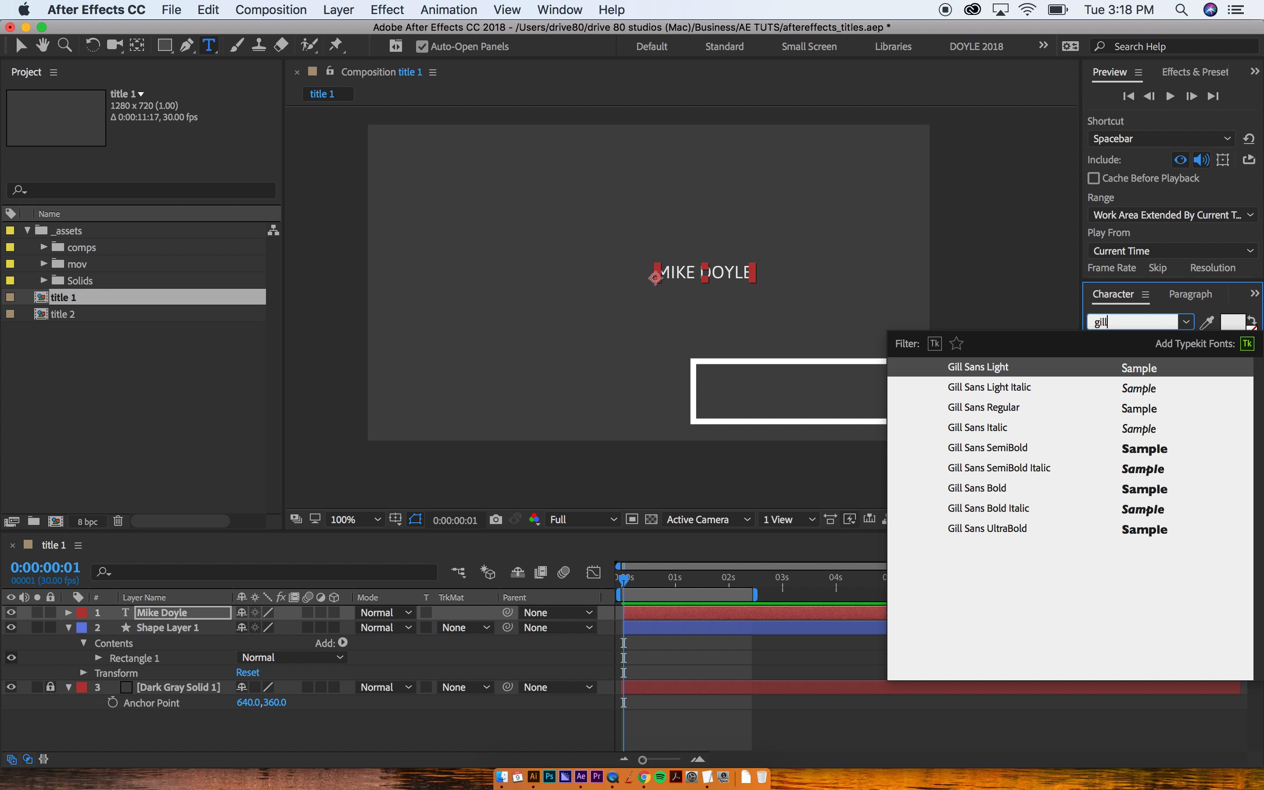
key(Down)
key(Down)
key(Down)
key(Down)
key(Down)
key(Down)
key(Down)
key(Down)
key(Return)
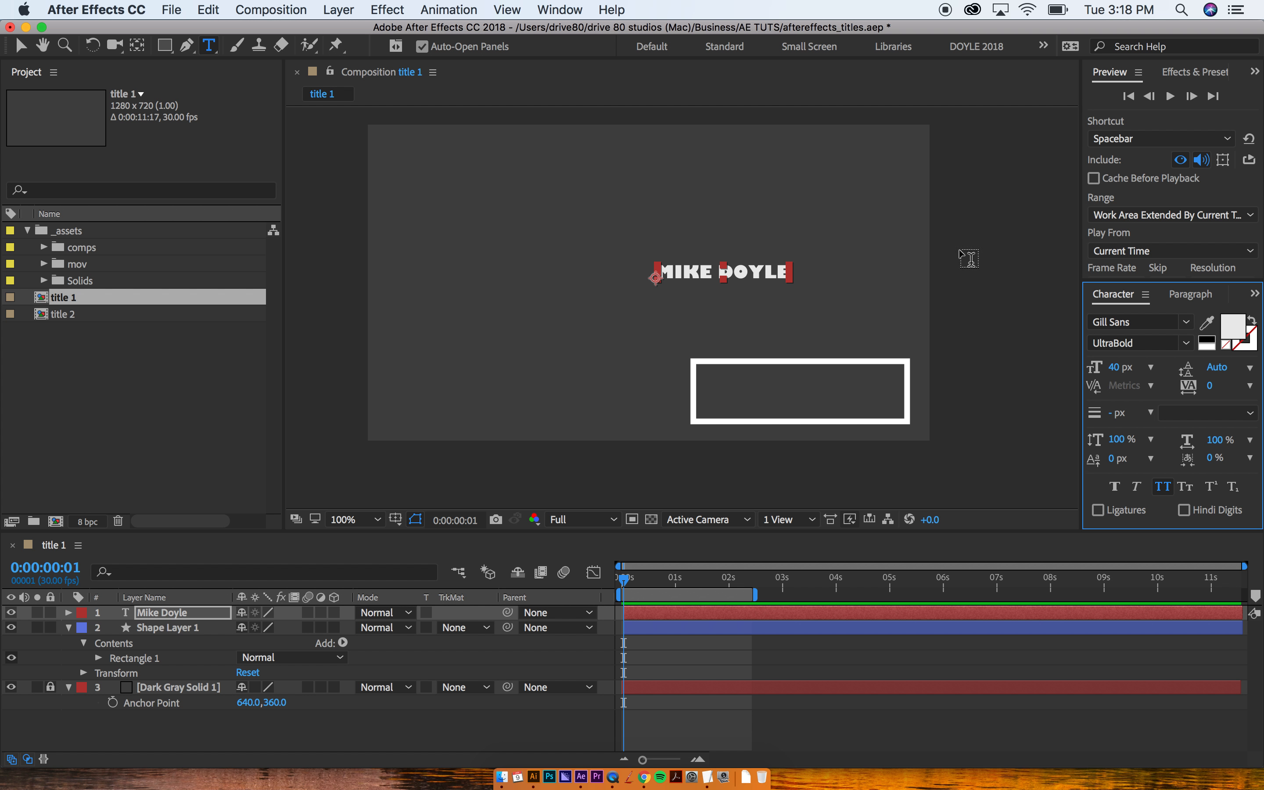
click(857, 191)
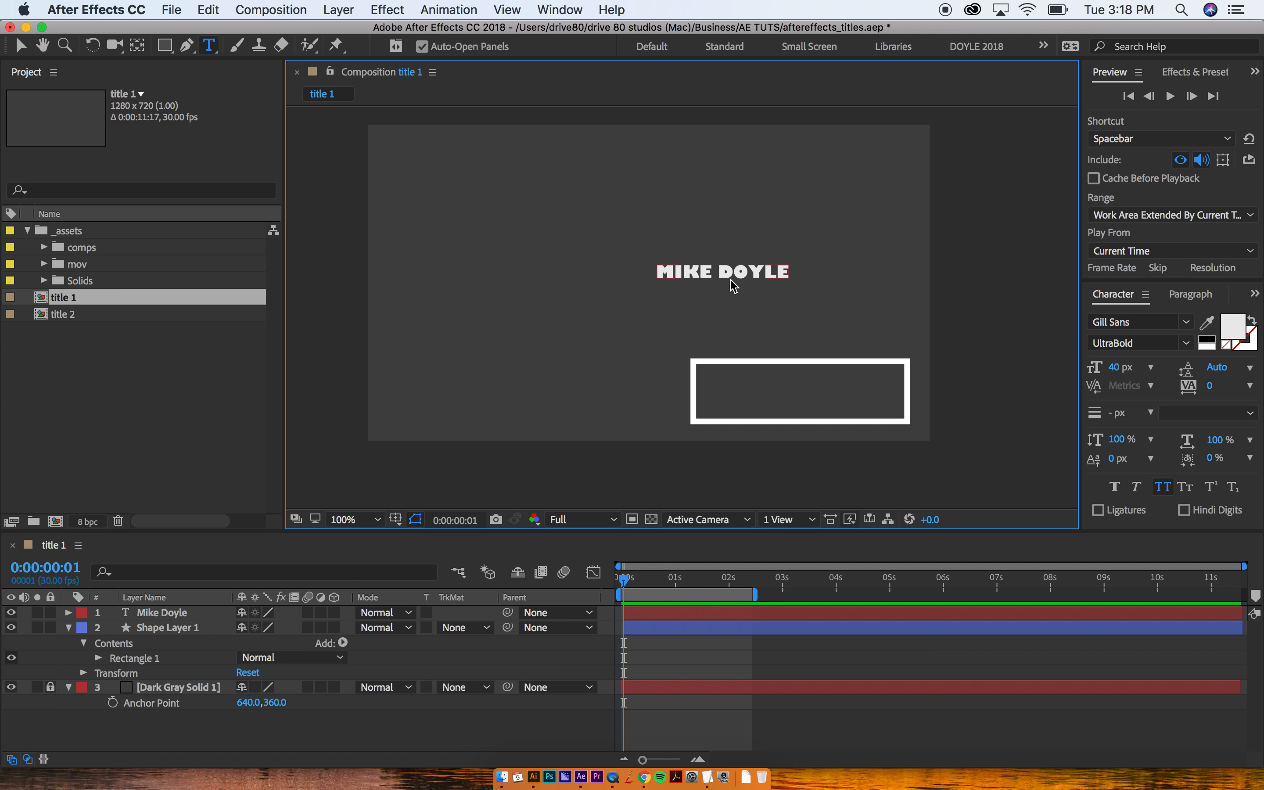
key(v)
click(774, 273)
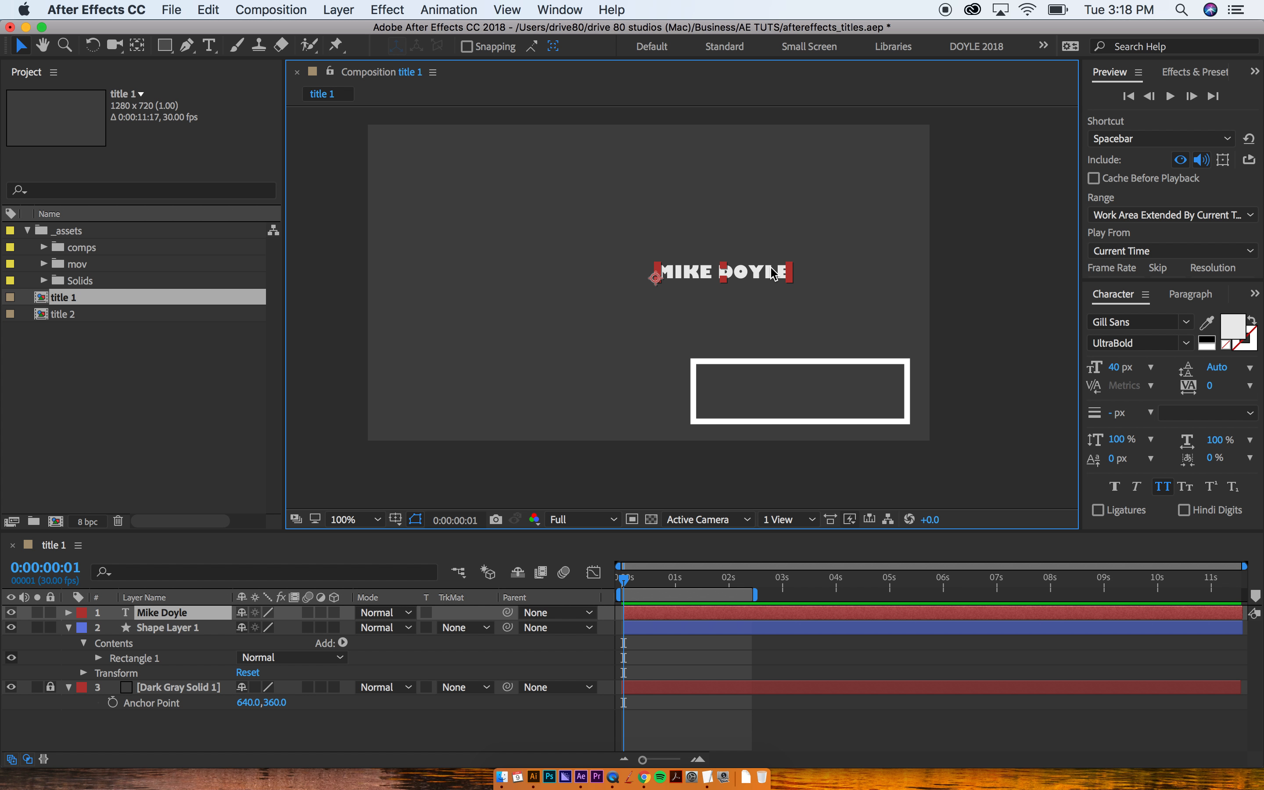
key(super+shift+a)
click(750, 272)
drag(747, 277, 796, 381)
key(super+d)
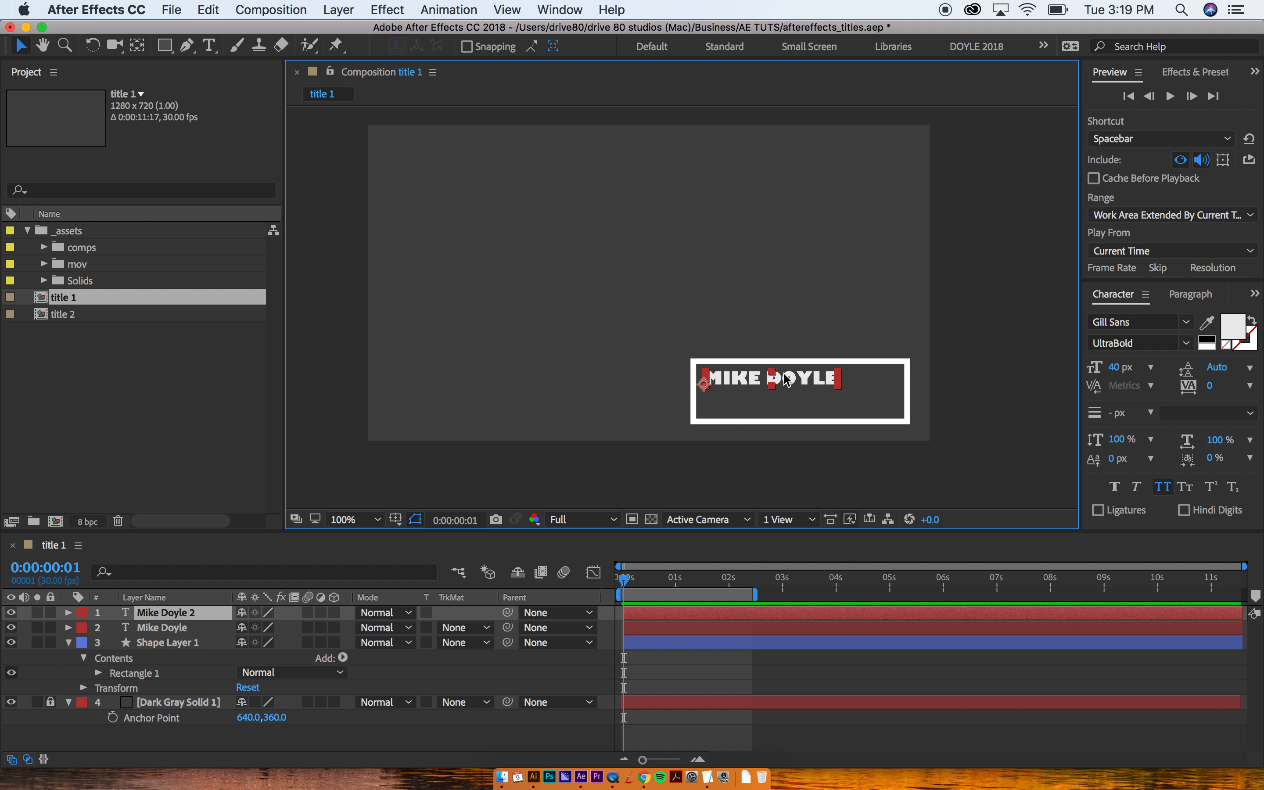
- Move the copy below MIKE DOYLE and change it to 'Animation dude' in Asap Regular
drag(786, 384, 786, 403)
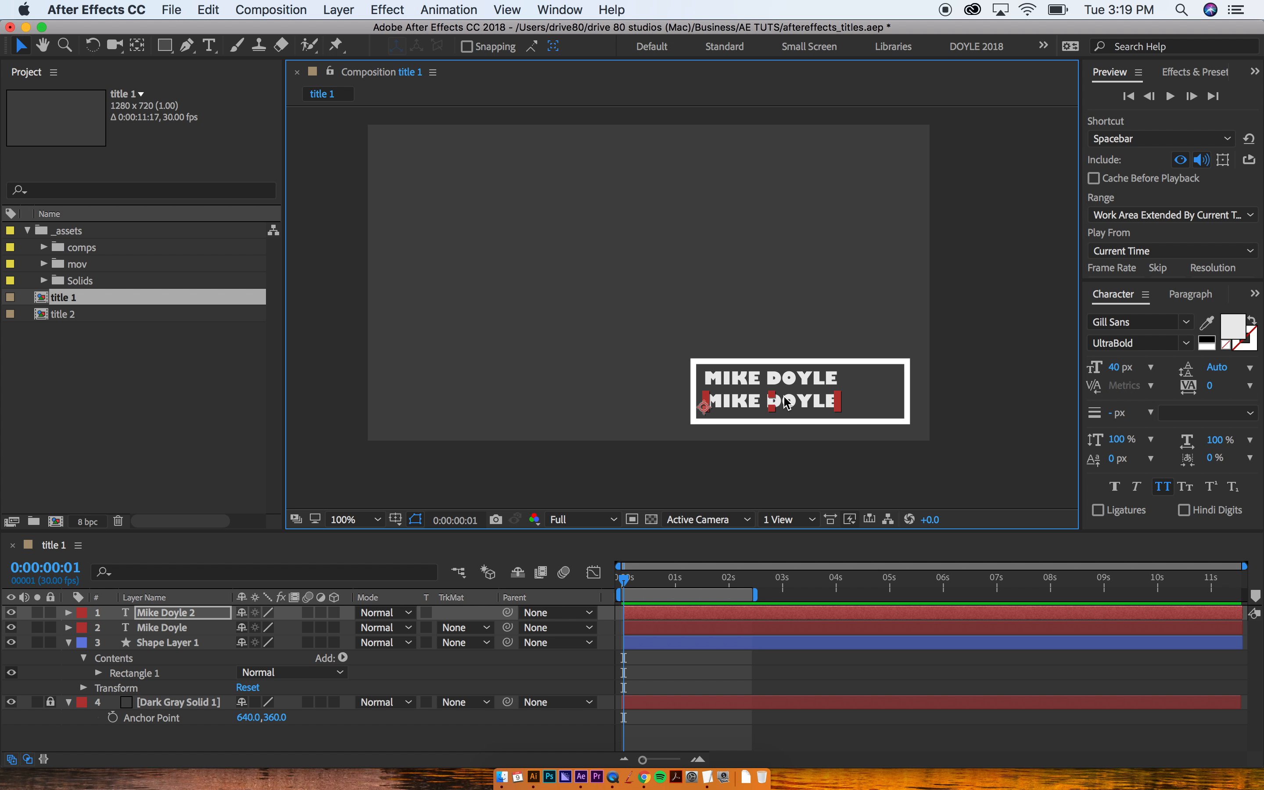
double_click(785, 397)
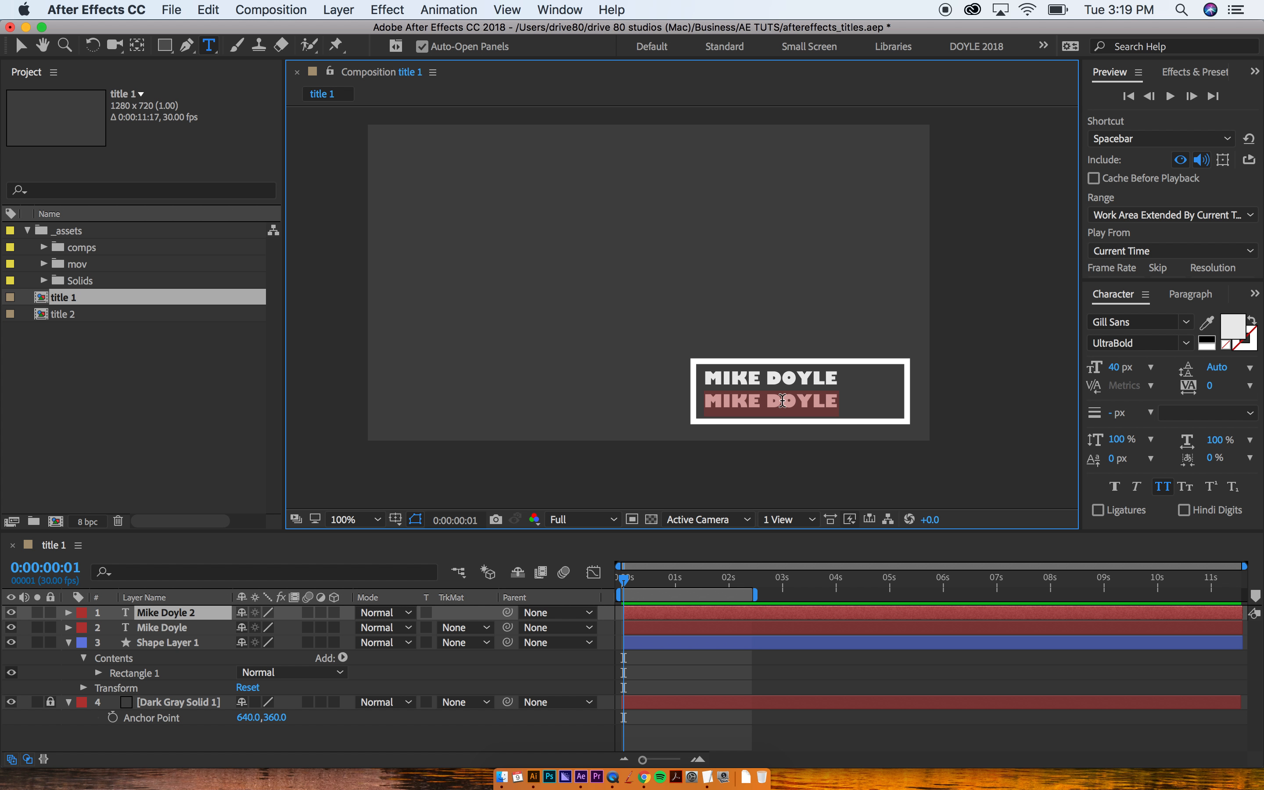
text(Animation  dude)
key(super+a)
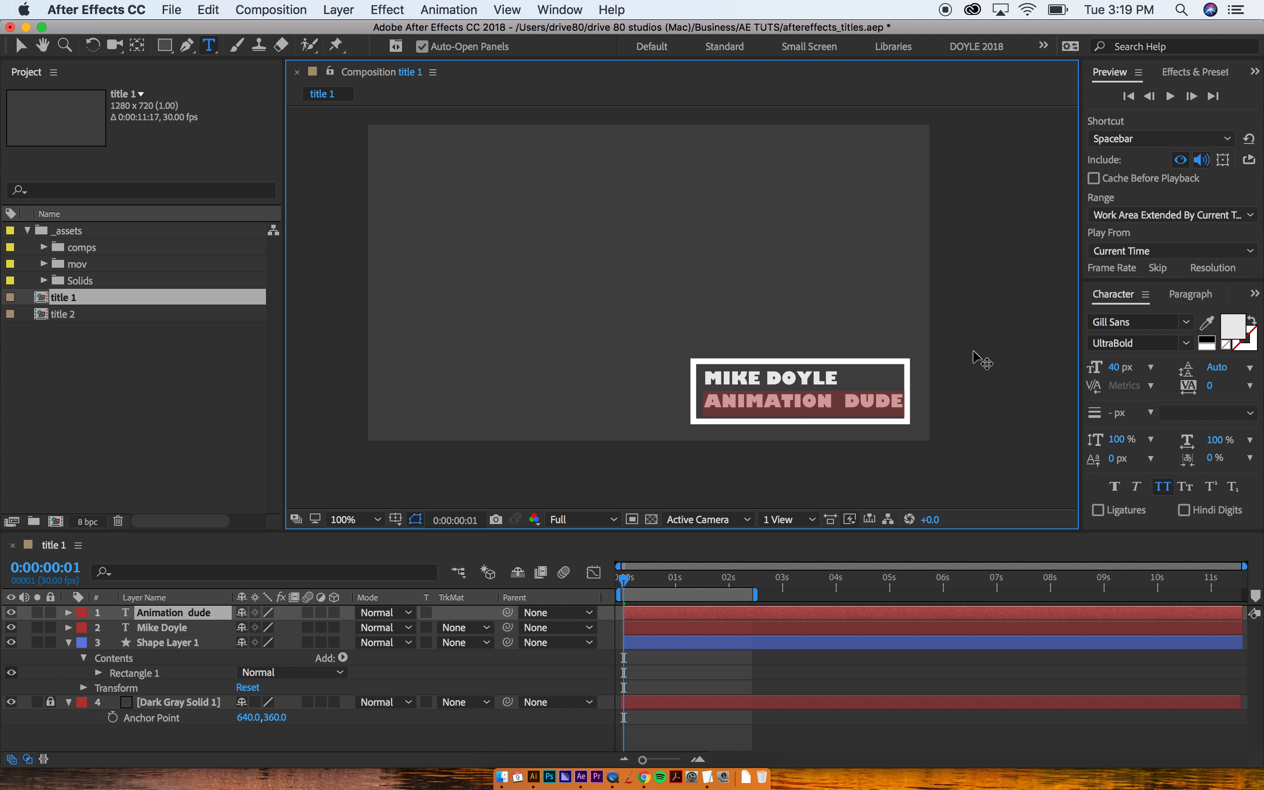
click(1095, 320)
text(asa)
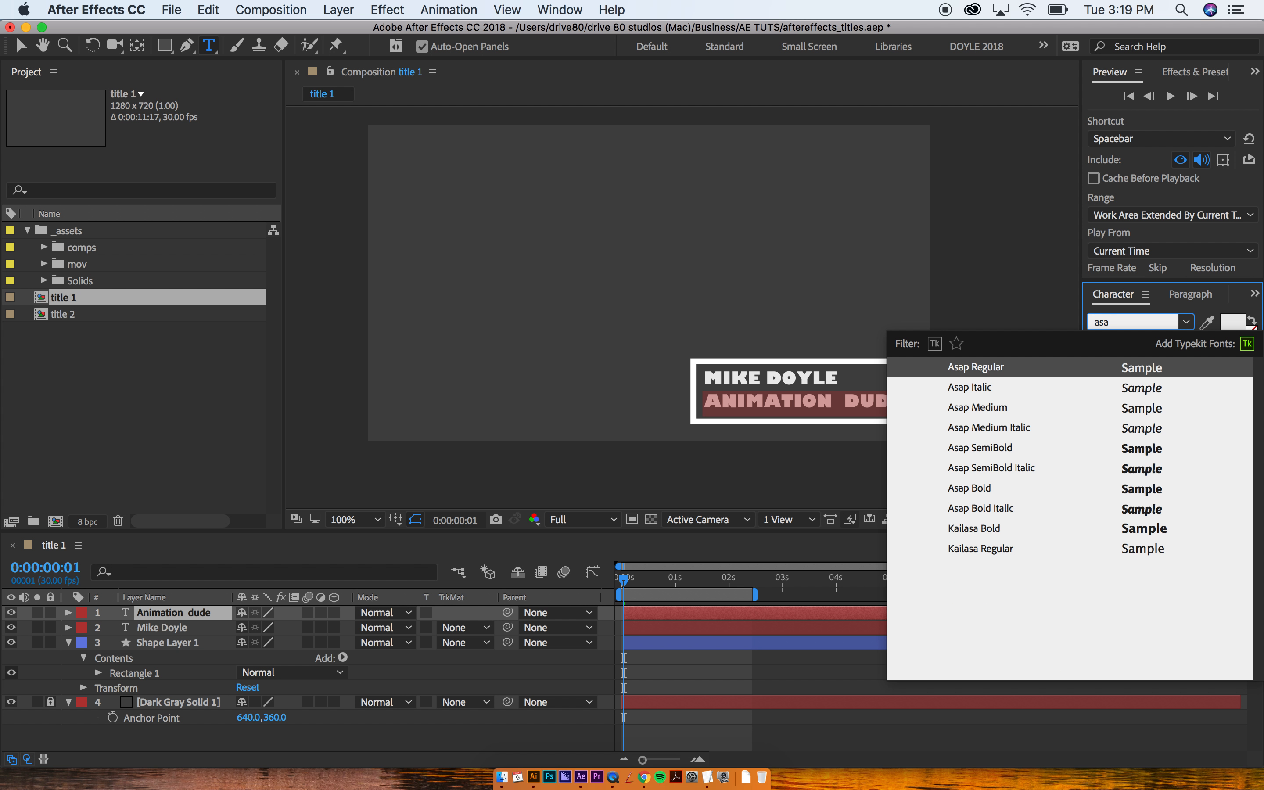
click(988, 367)
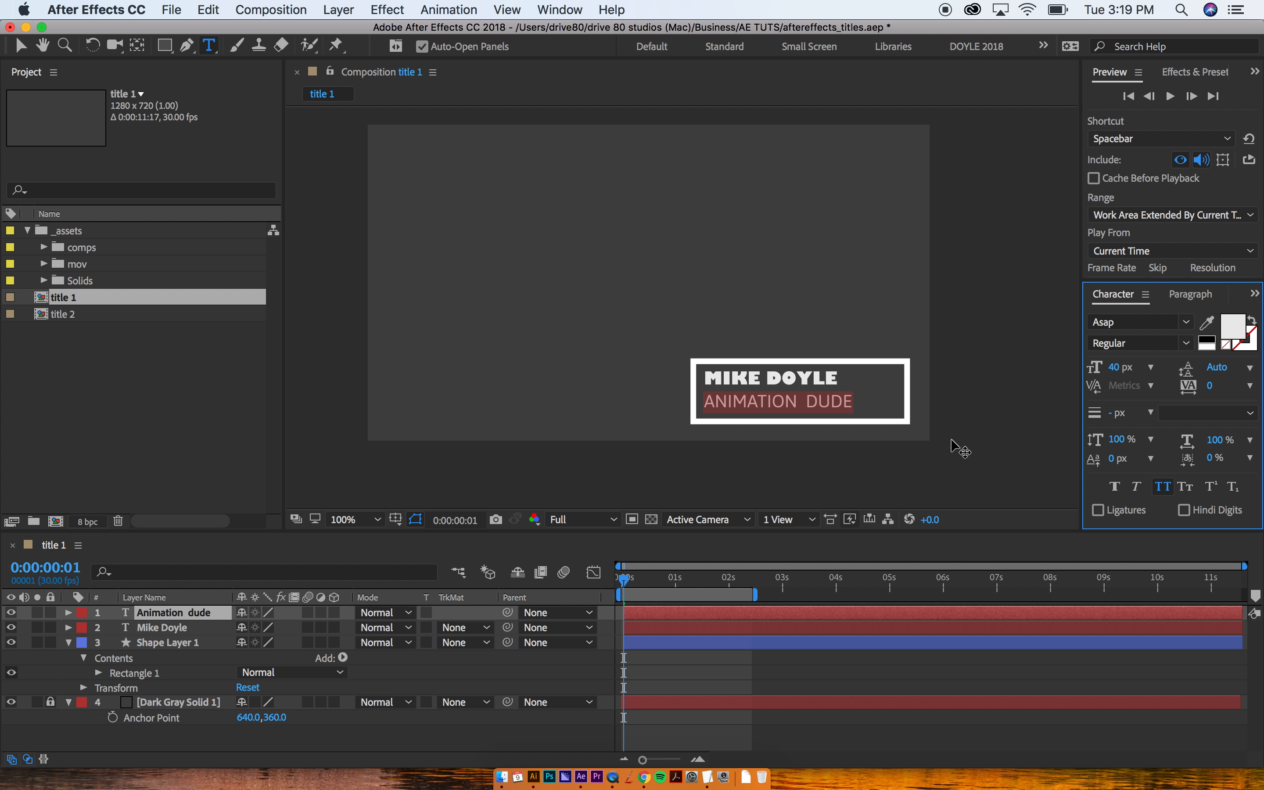
click(21, 46)
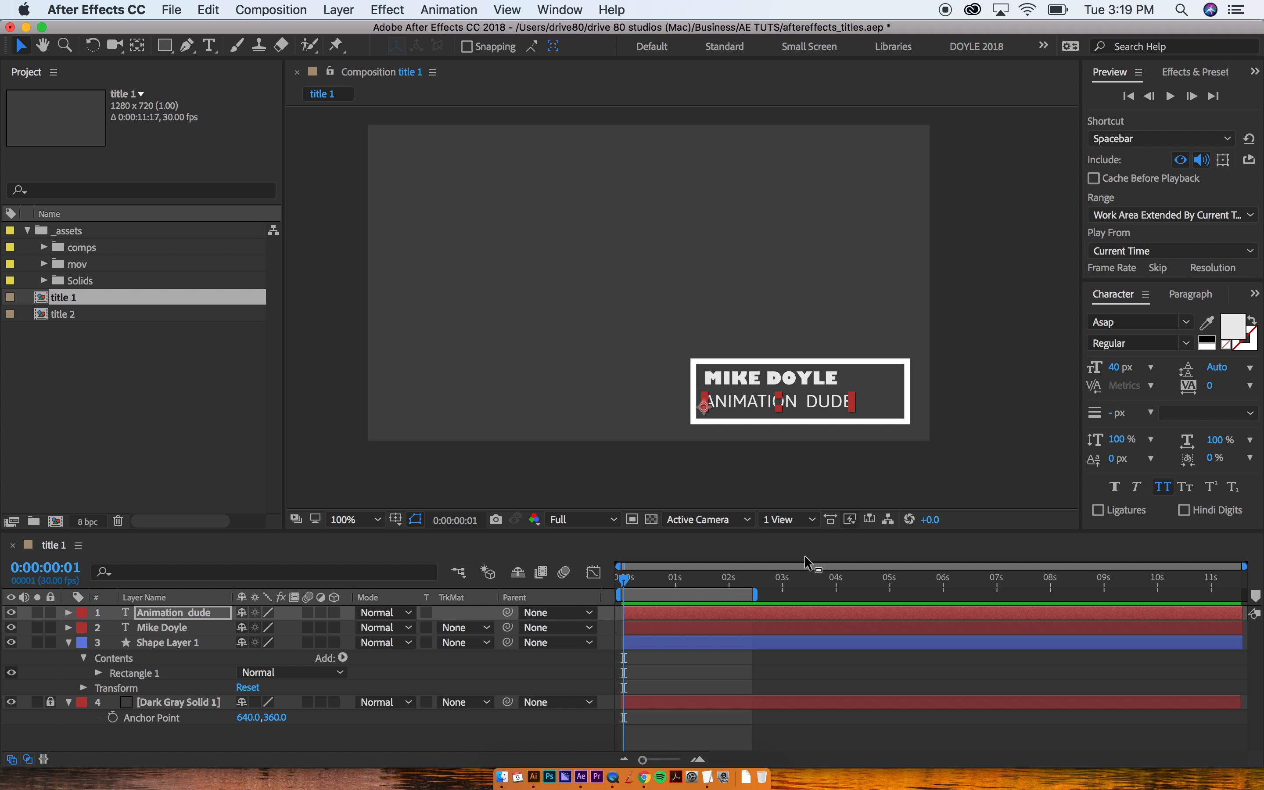
- Make all title and border layers start at 0:00, then zoom the view to 200%
drag(625, 580, 591, 570)
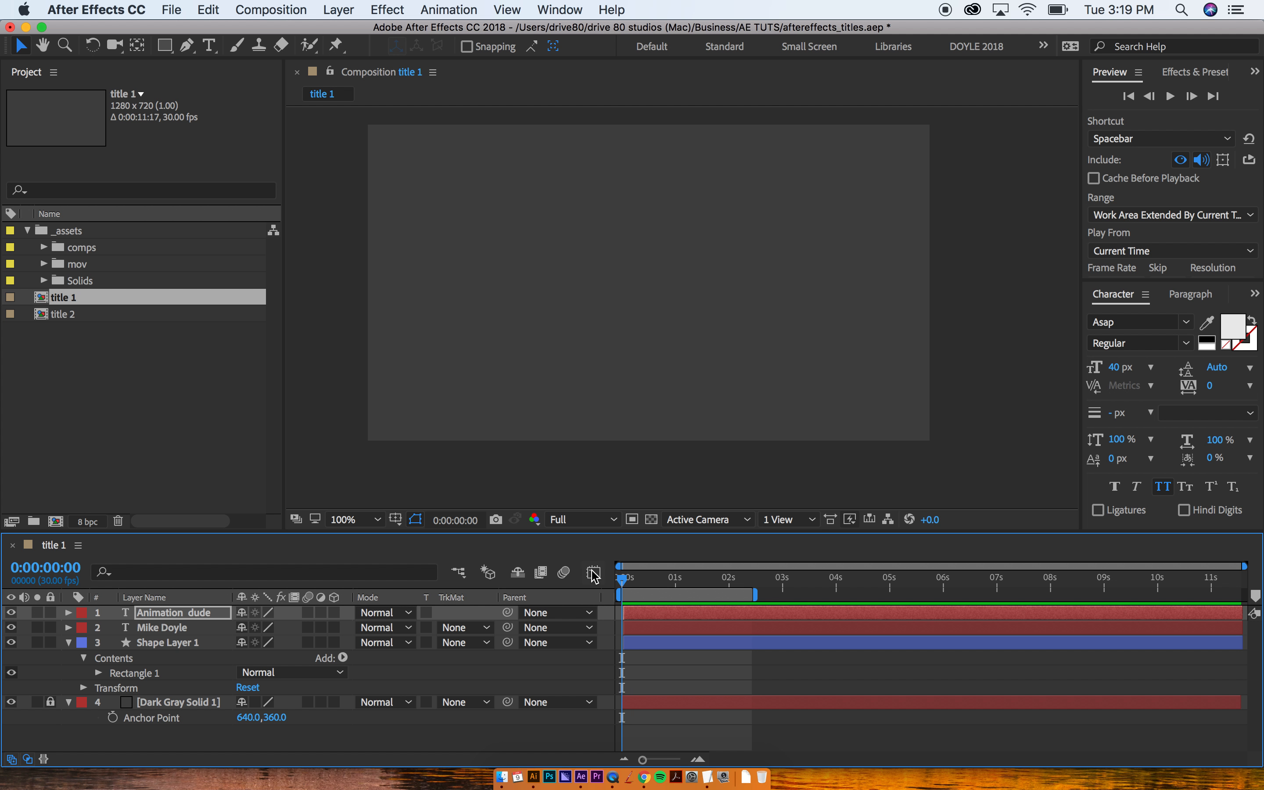
key(super+a)
key([)
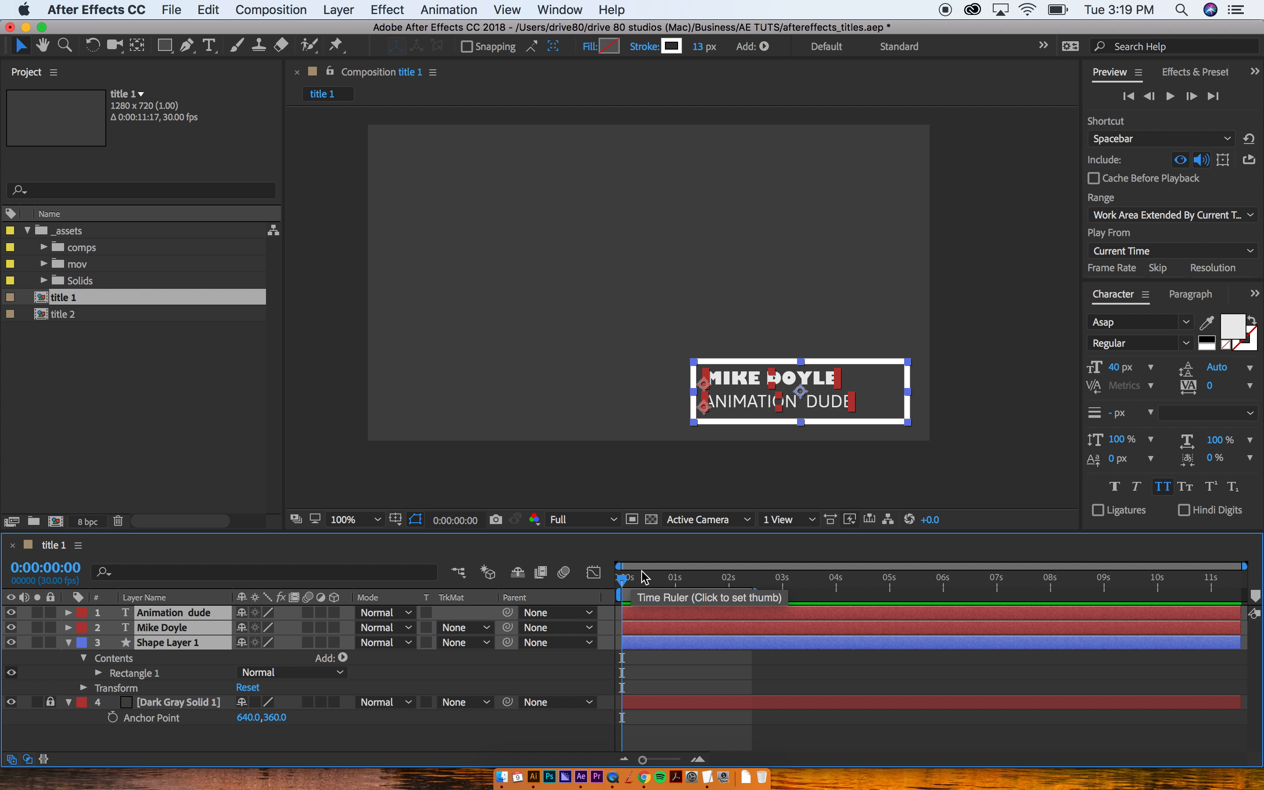
click(188, 703)
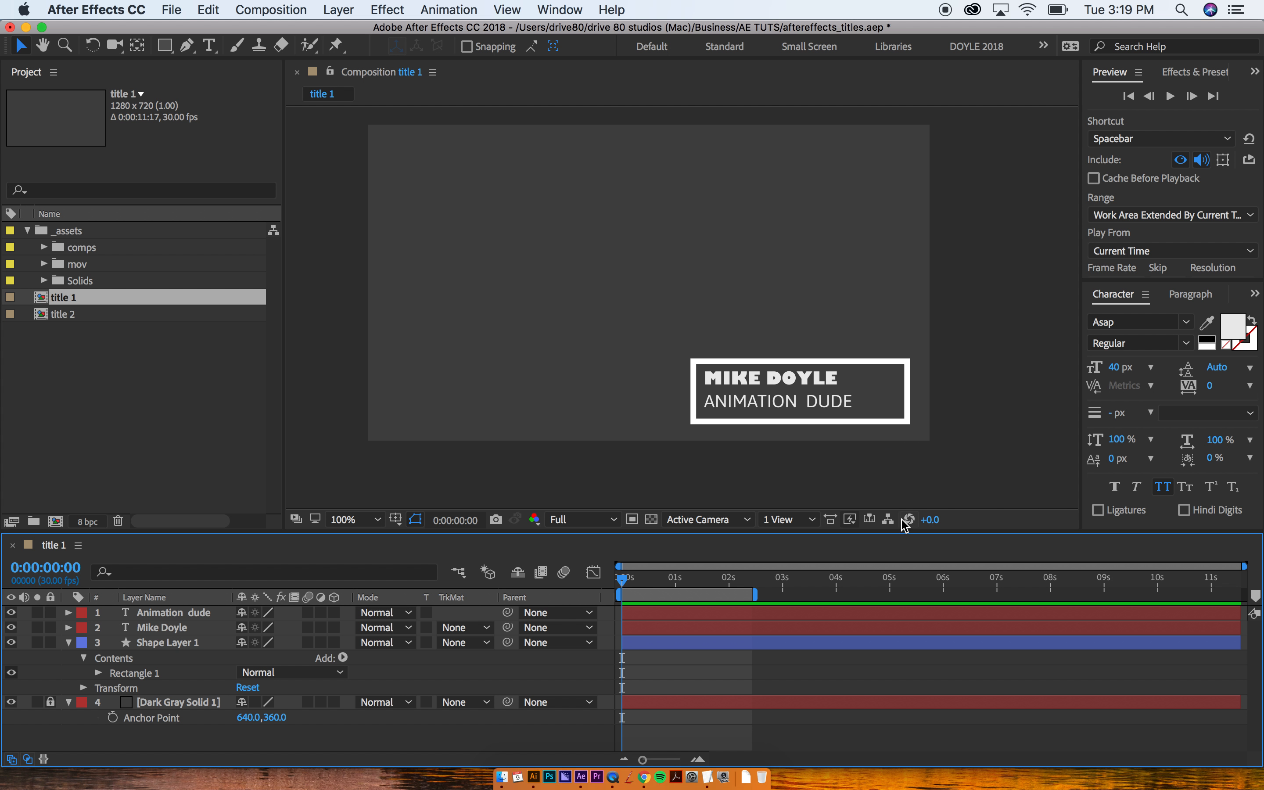
key(.)
- Centre the title in the view and move the two text lines closer together
key(space)
drag(873, 407, 696, 247)
drag(633, 293, 627, 342)
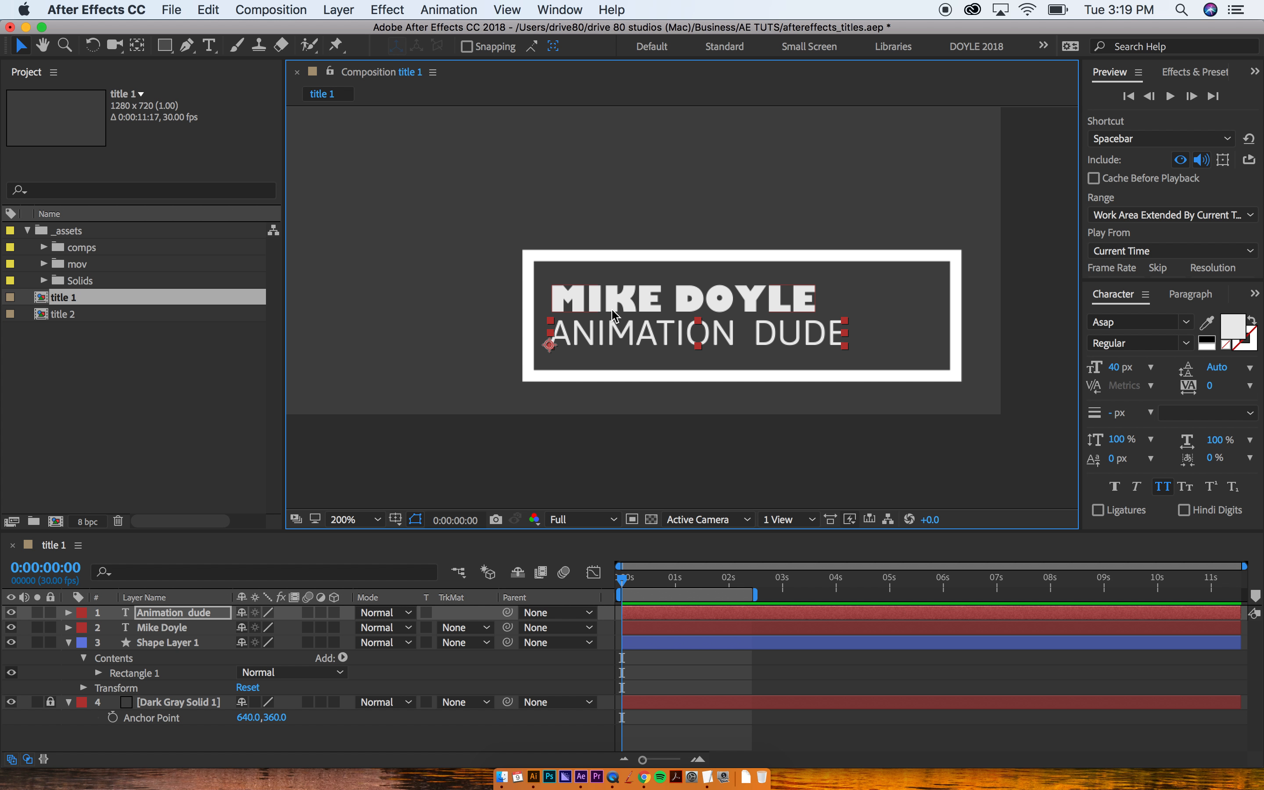
click(605, 230)
click(608, 300)
click(605, 230)
- Set new rectangles to a 0 px stroke and FF0000 red fill, undoing the test rectangle
key(q)
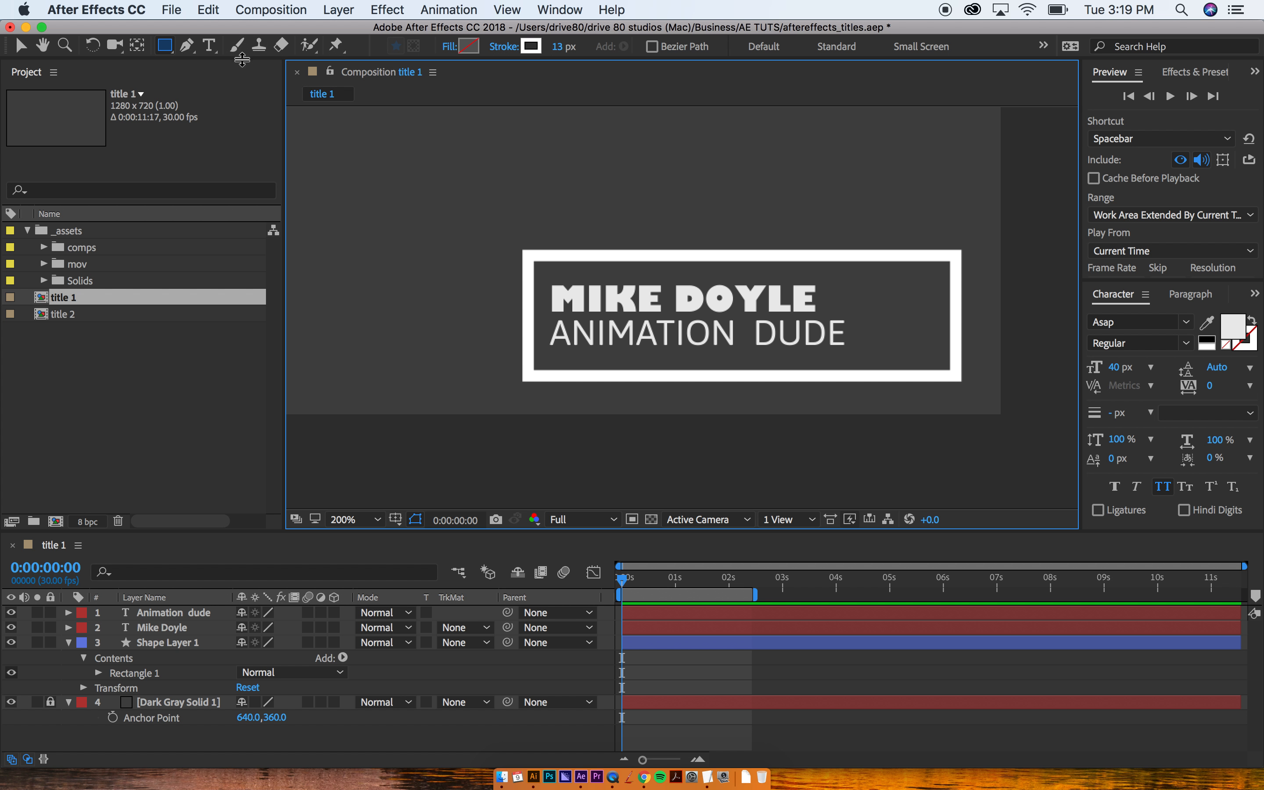
mouse_move(561, 47)
mouse_down()
mouse_move(415, 46)
mouse_move(426, 52)
mouse_up()
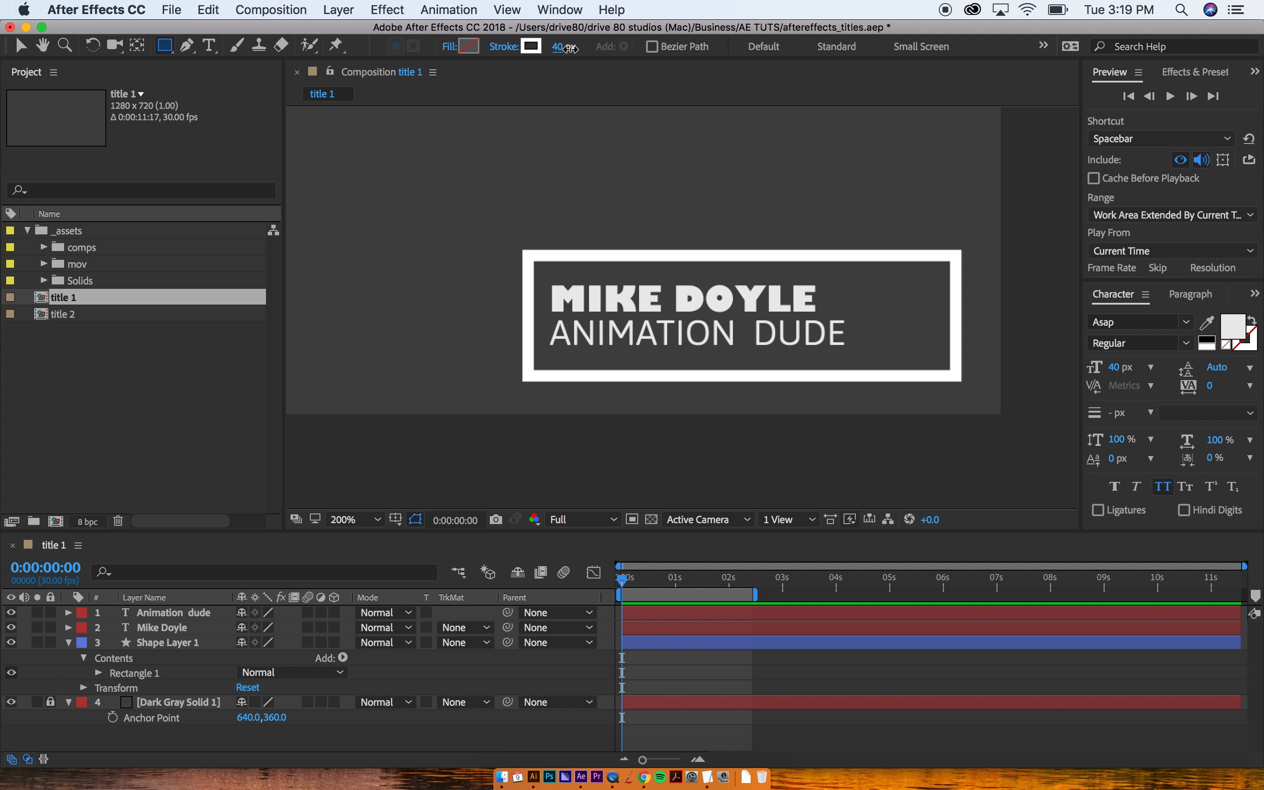
click(467, 54)
drag(600, 353, 661, 282)
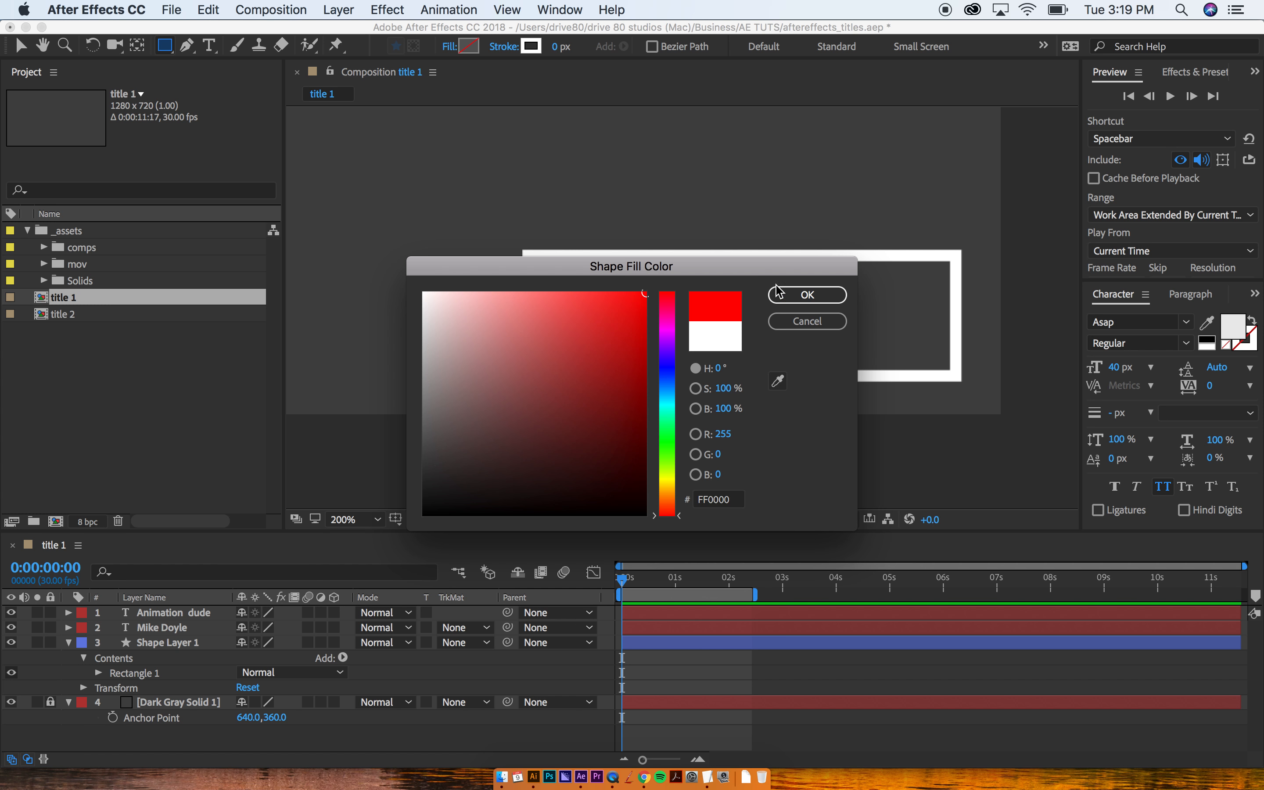
click(807, 294)
drag(542, 274, 831, 320)
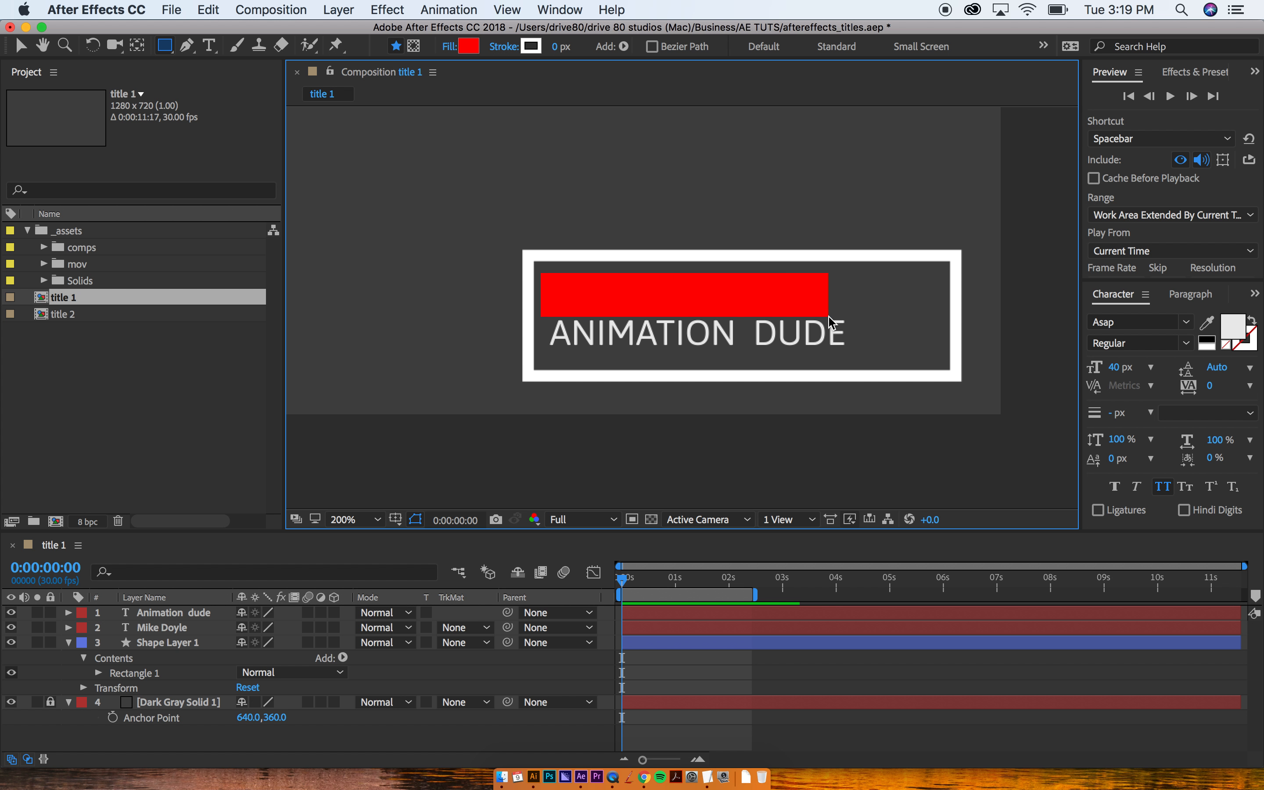
key(super+z)
click(682, 302)
- Undo the mask on Mike Doyle and draw a red Shape Layer 2 rectangle covering MIKE DOYLE
mouse_move(549, 280)
mouse_down()
mouse_move(658, 314)
mouse_move(835, 316)
mouse_move(822, 318)
mouse_up()
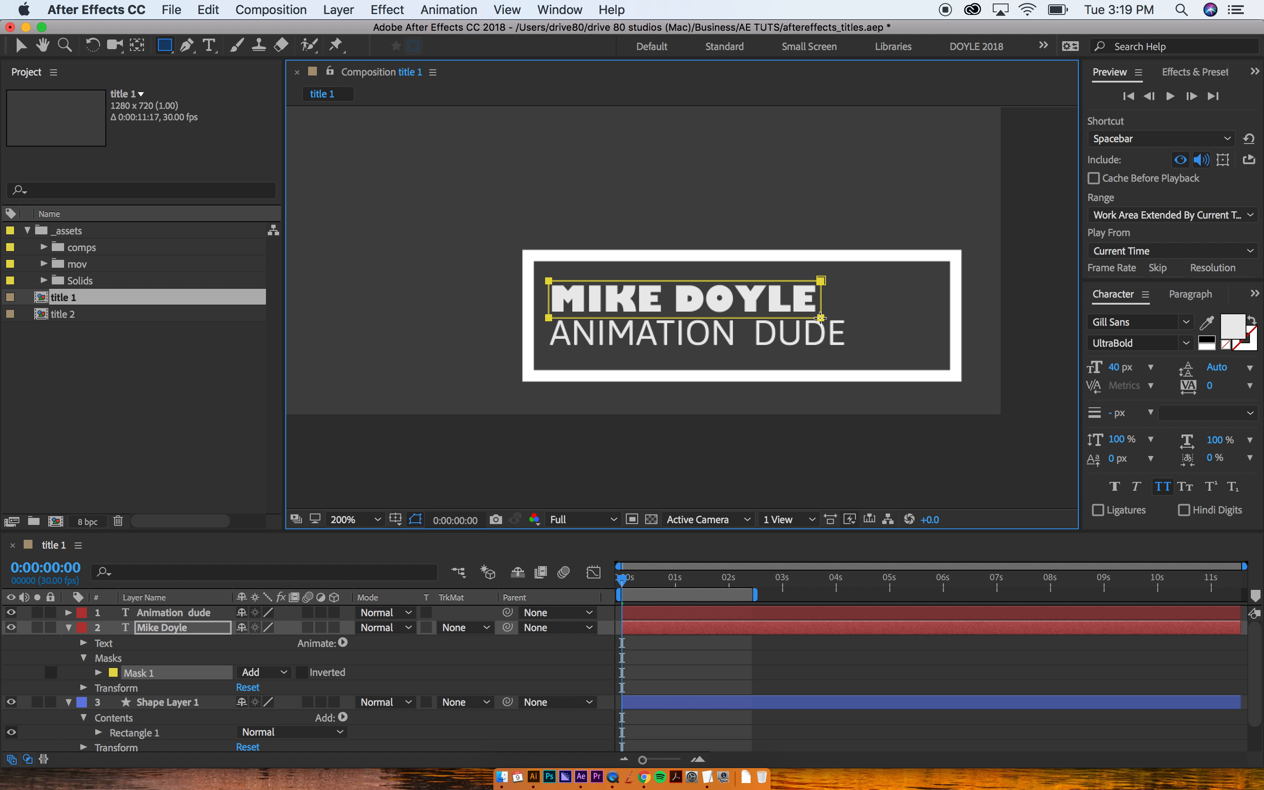
key(super+z)
key(super+shift+a)
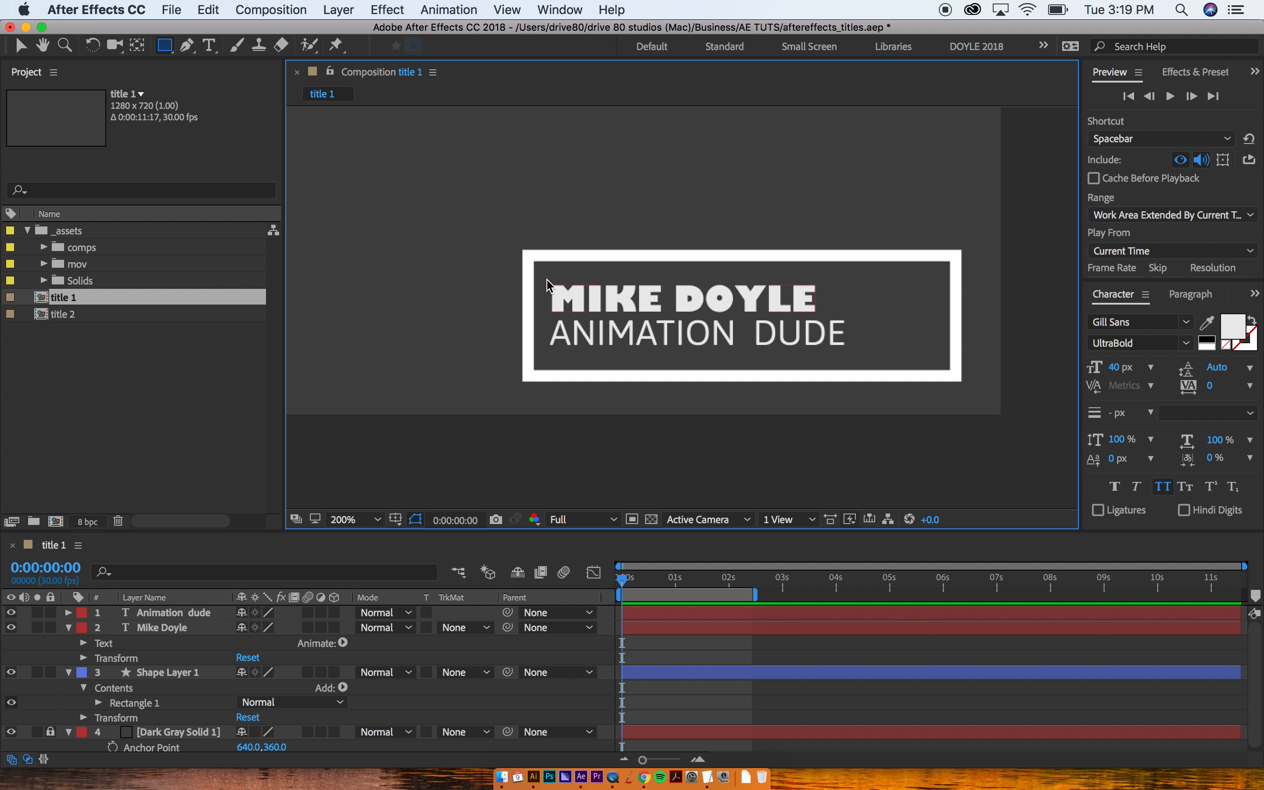
mouse_move(543, 274)
mouse_down()
mouse_move(618, 307)
mouse_move(748, 323)
mouse_move(909, 316)
mouse_up()
key(super+shift+a)
key(v)
click(808, 288)
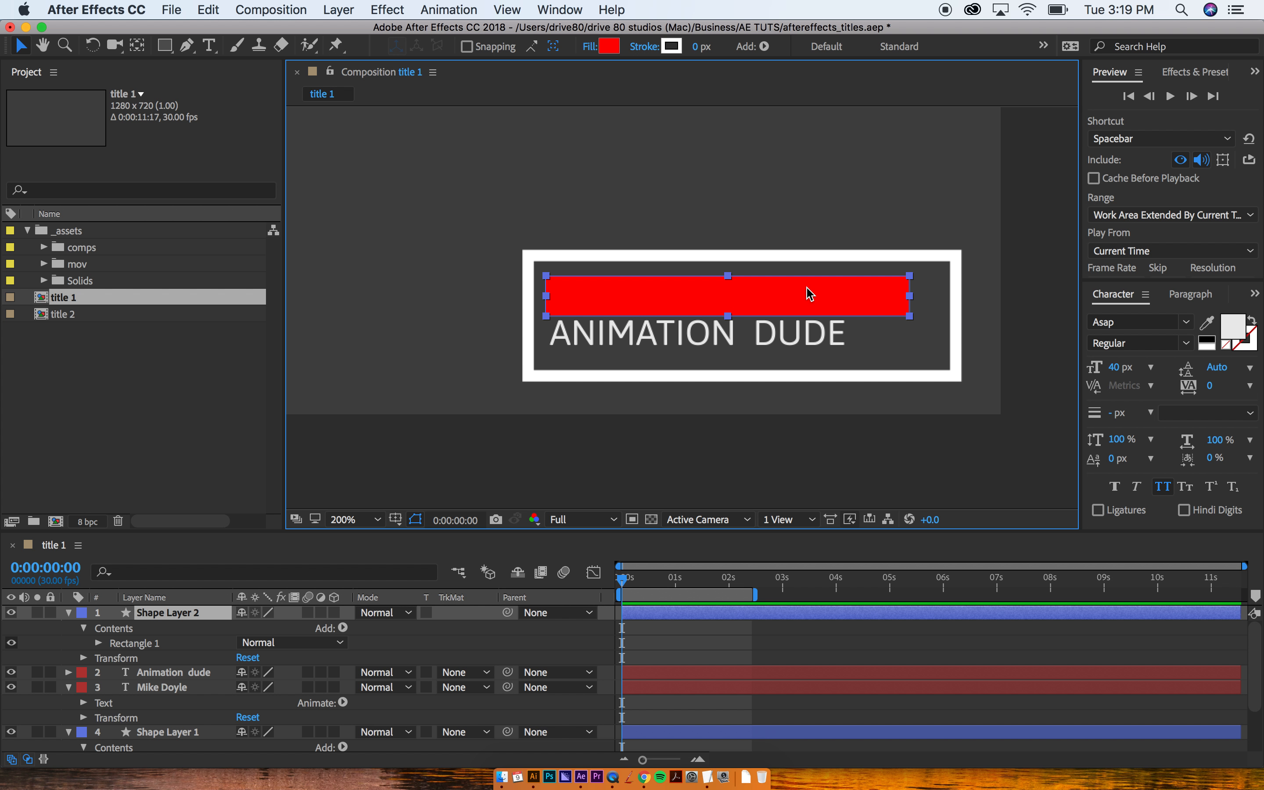
key(u)
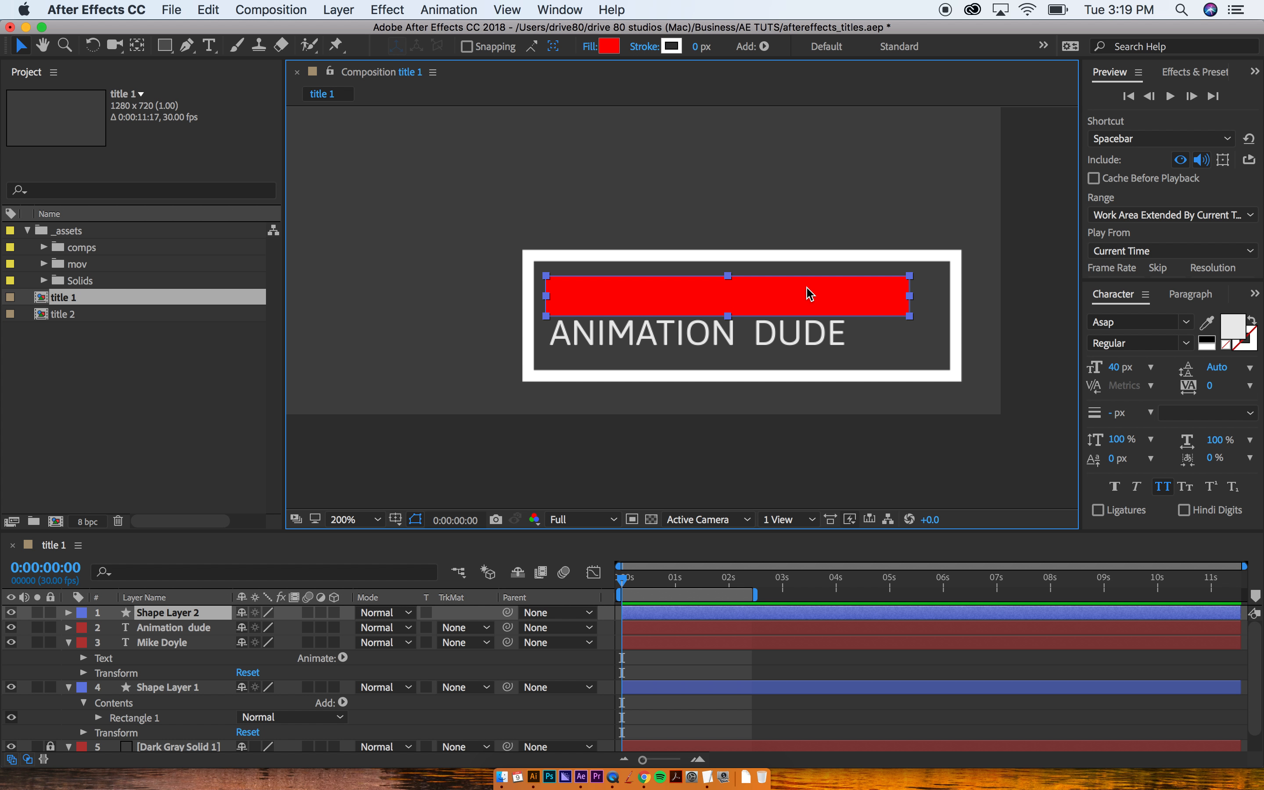
- Rename the bar 'masker - Mike' and duplicate it as 'masker - animation dude'
click(669, 618)
key(Return)
text(masker - Mike)
key(Return)
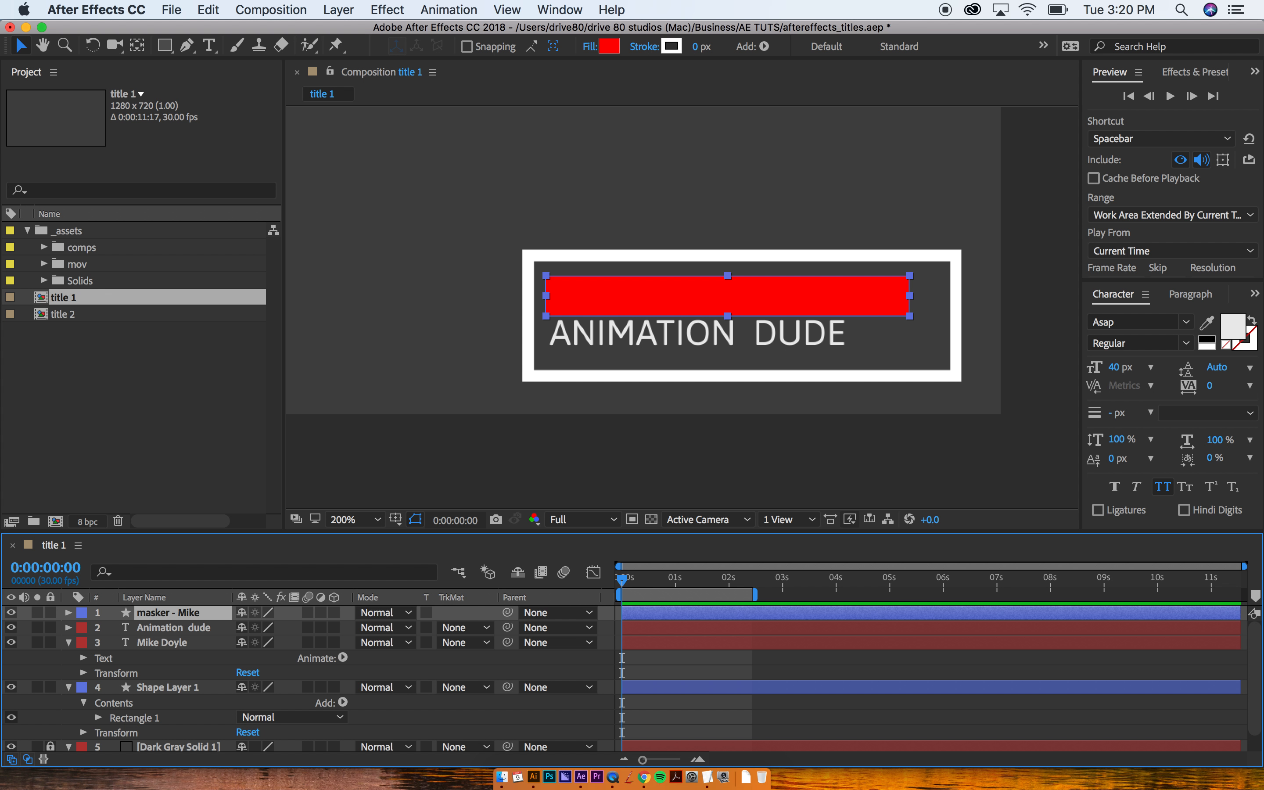
key(super+d)
key(Return)
key(Right)
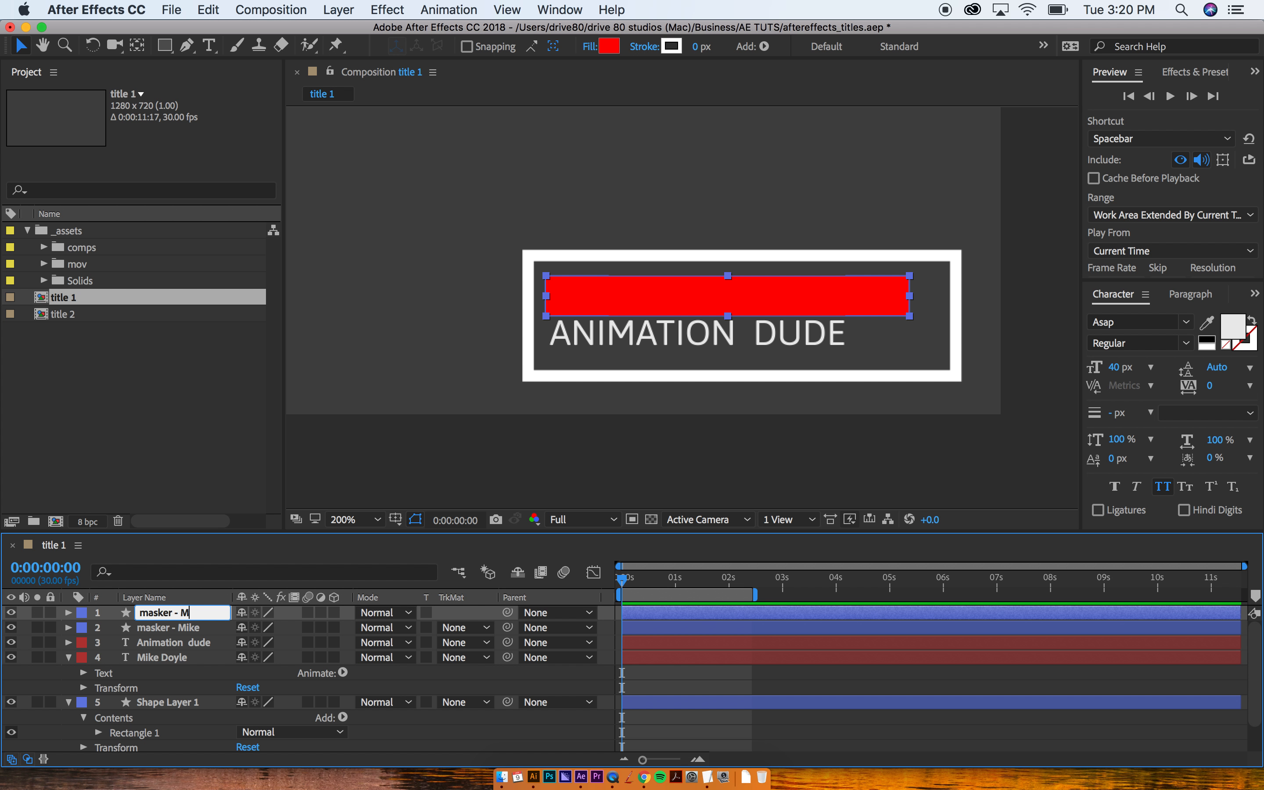
text(animation dude)
key(Return)
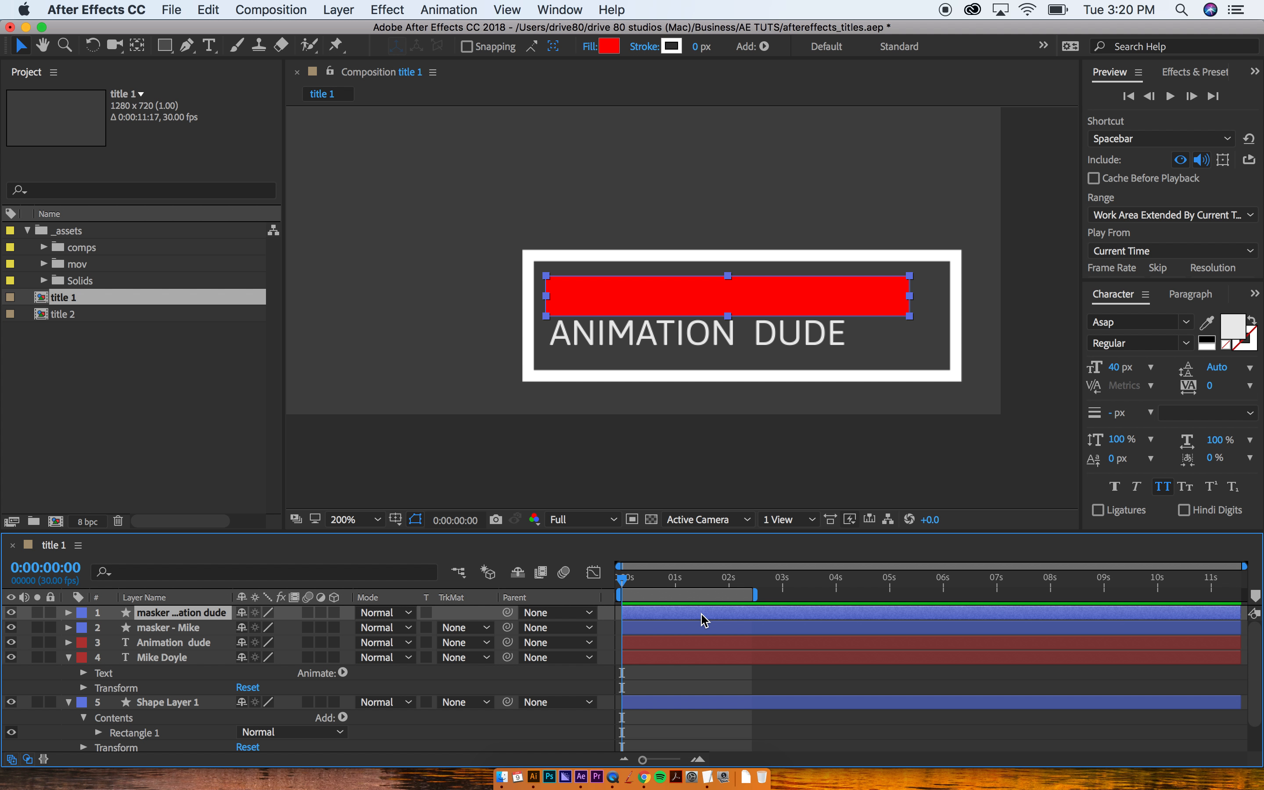
- Restack the layers so each masker bar sits directly above its own text layer
key(super+bracketleft)
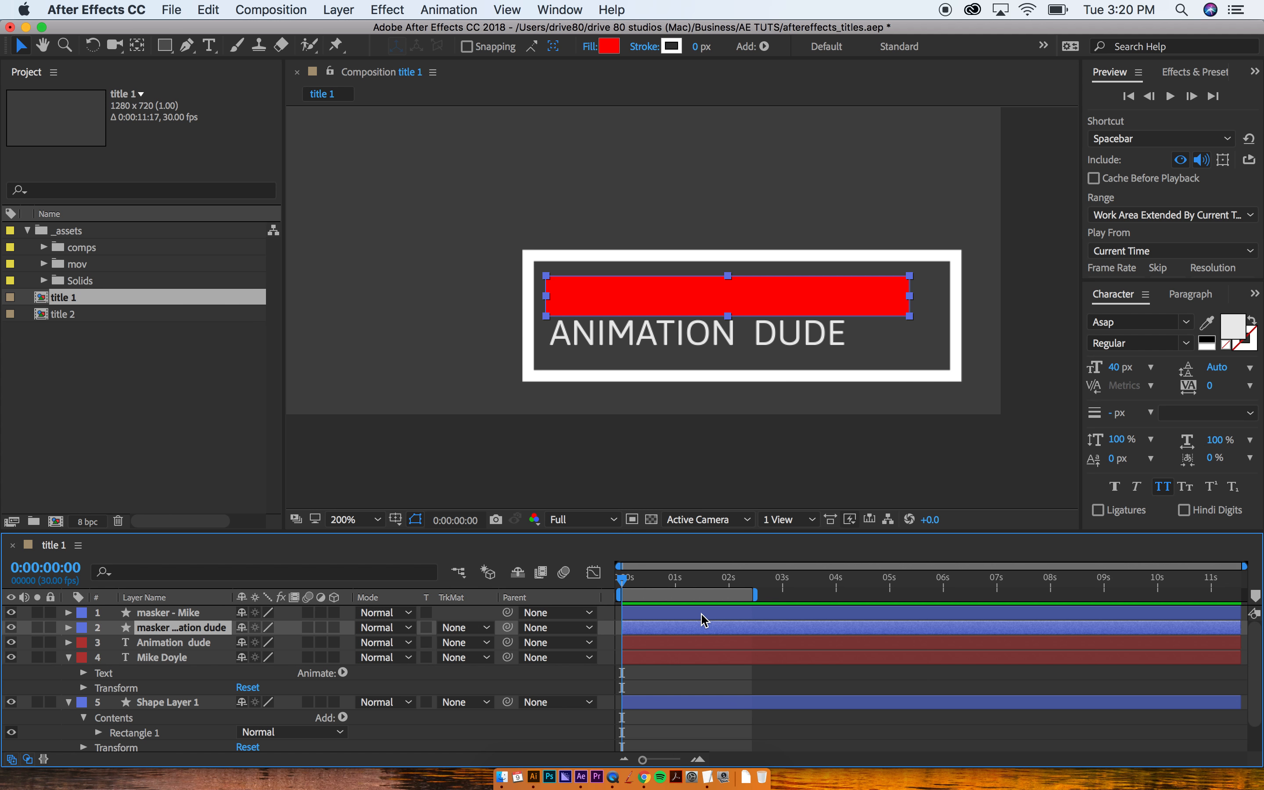
key(super+bracketleft)
key(super+bracketright)
click(181, 643)
click(167, 615)
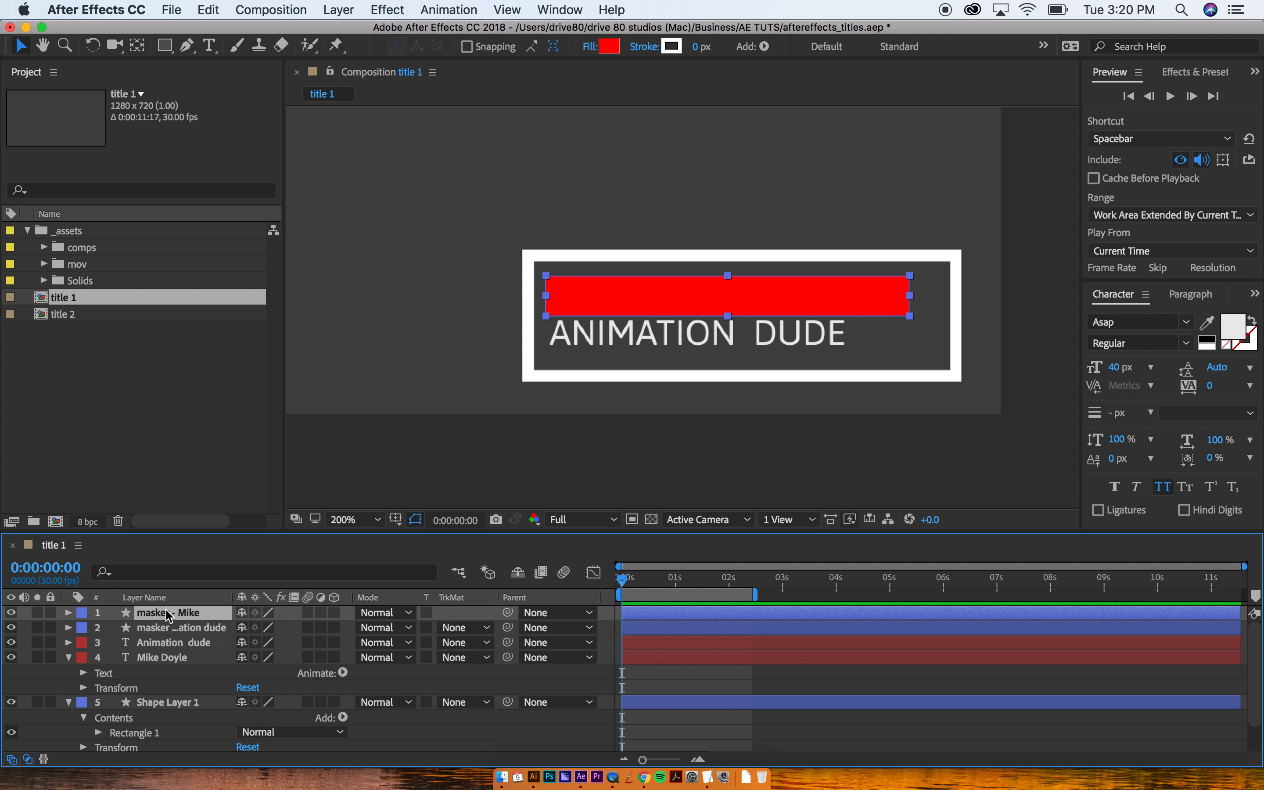
key(super+bracketleft)
key(super+bracketleft)
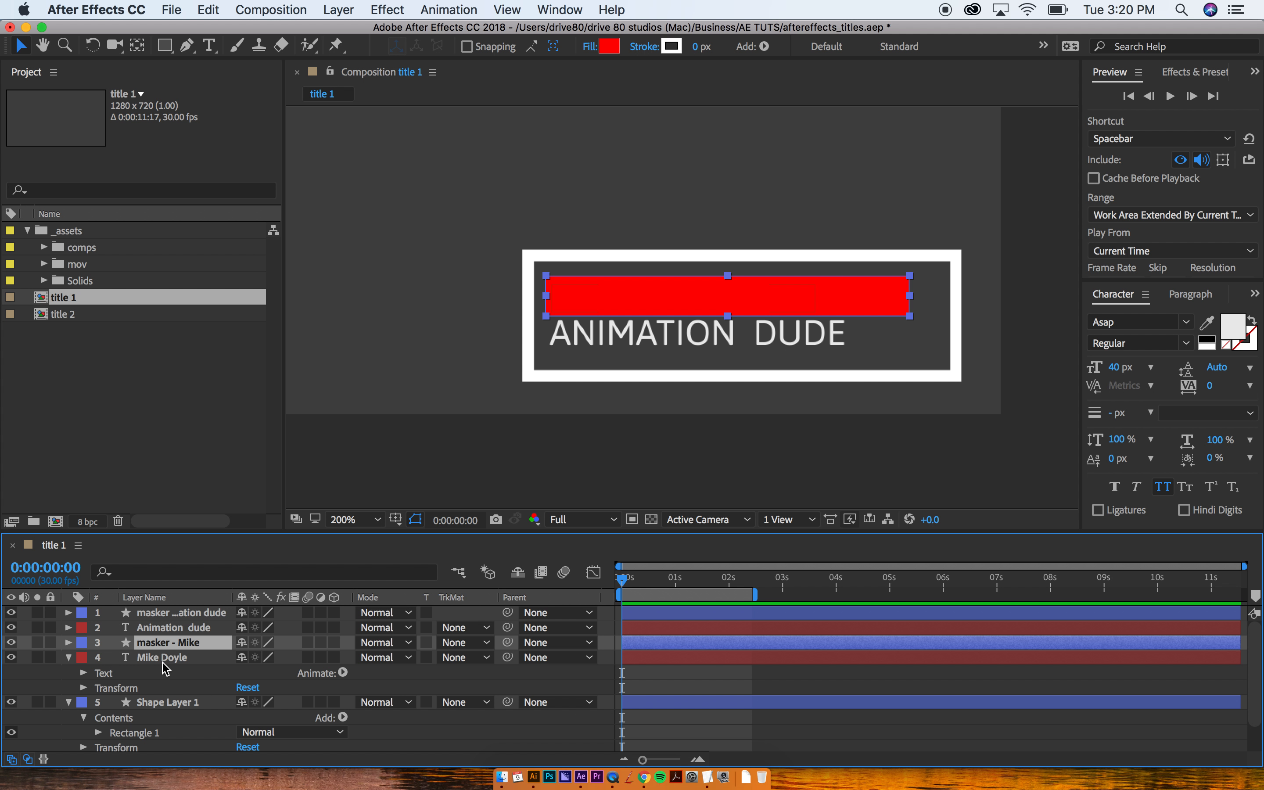
- Nudge the lower bar over ANIMATION DUDE and set both bars' anchor points to their inner edges
click(660, 618)
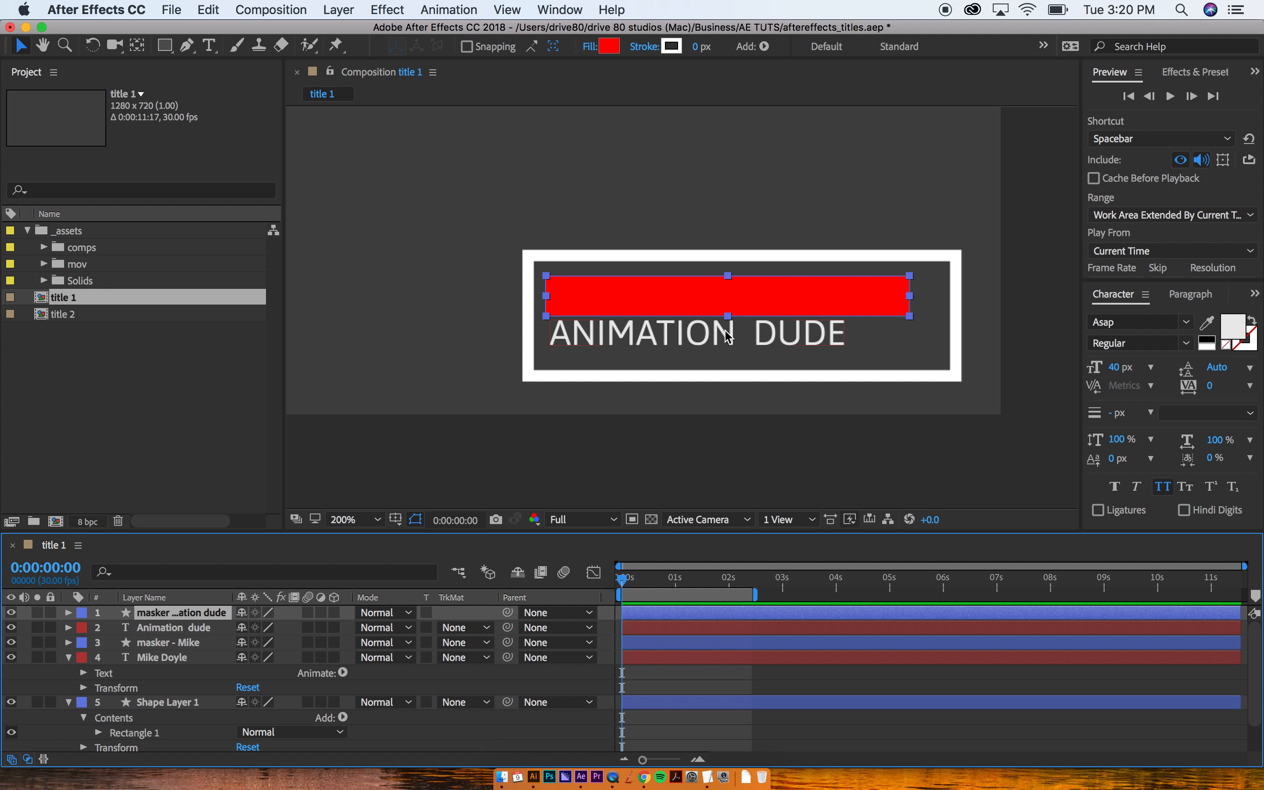
key(shift+Down)
key(shift+Down)
key(shift+Down)
key(shift+Down)
key(shift+Down)
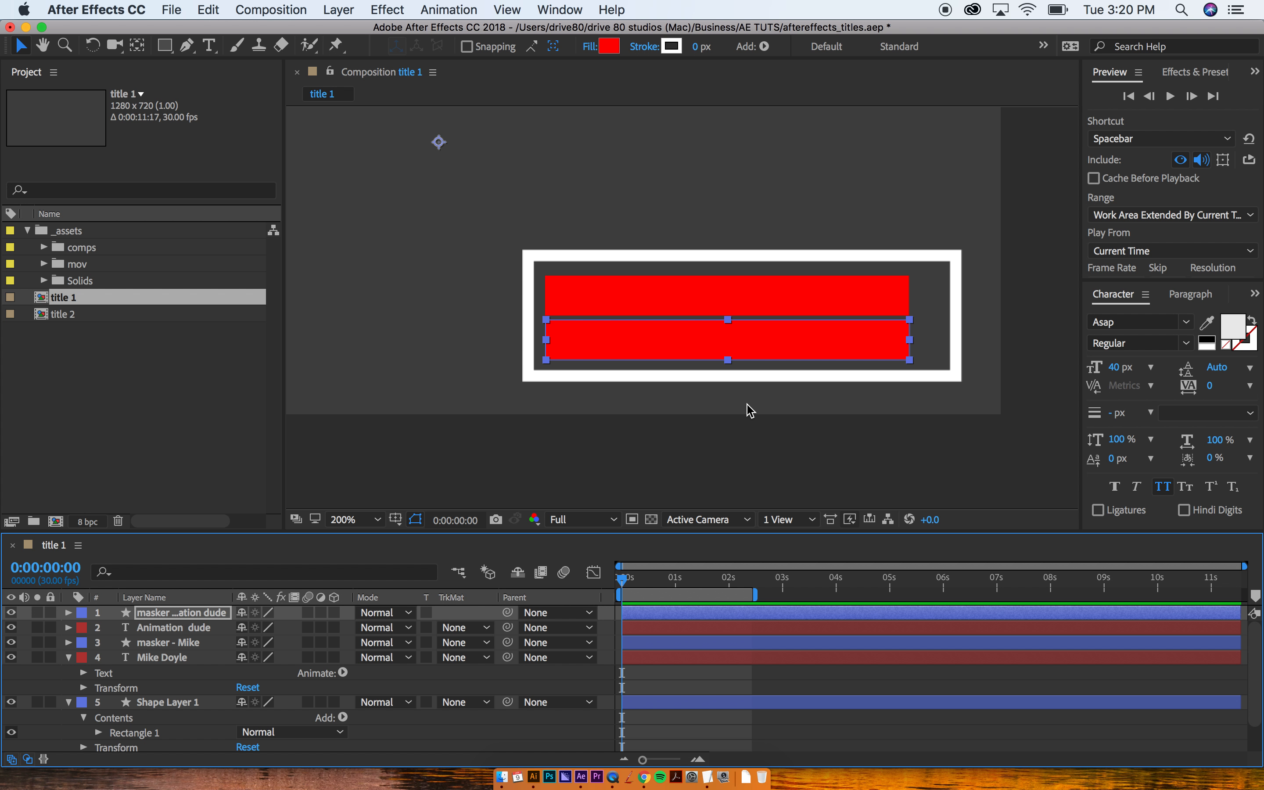
key(y)
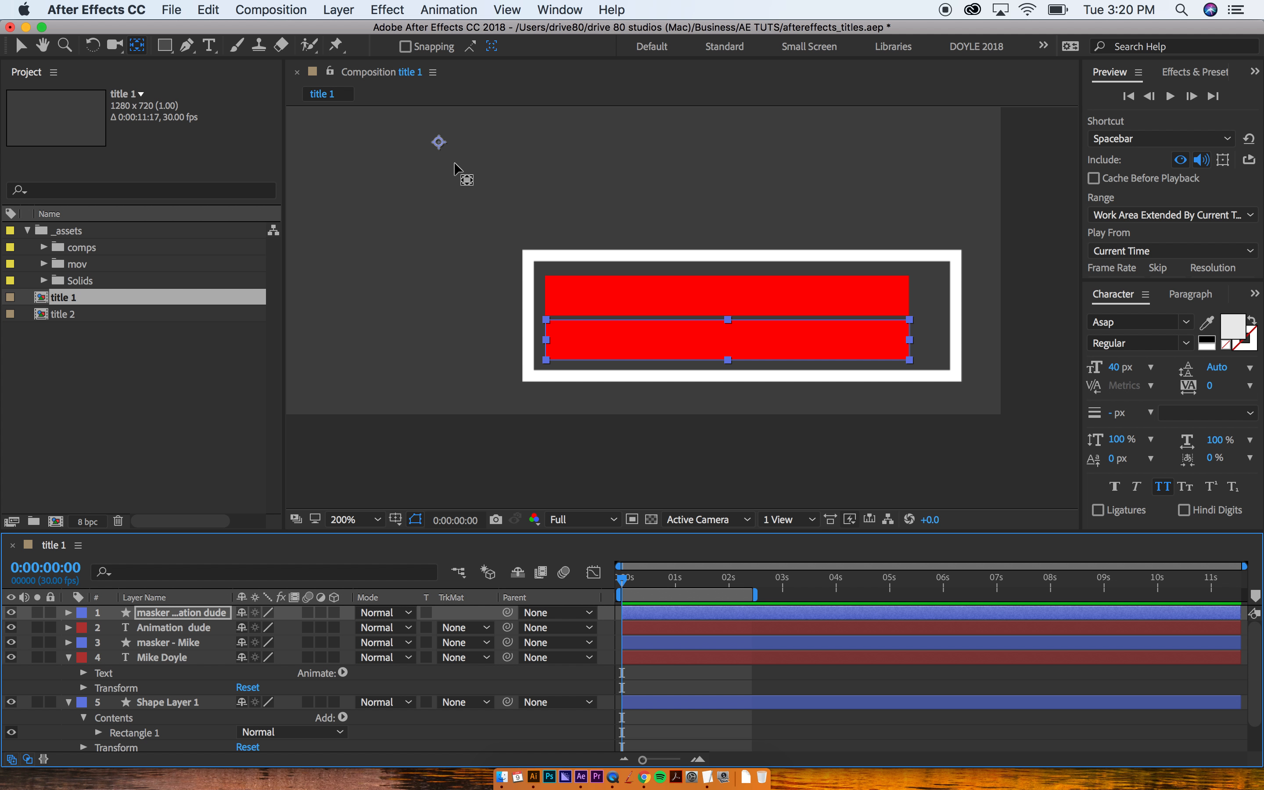
drag(442, 146, 728, 319)
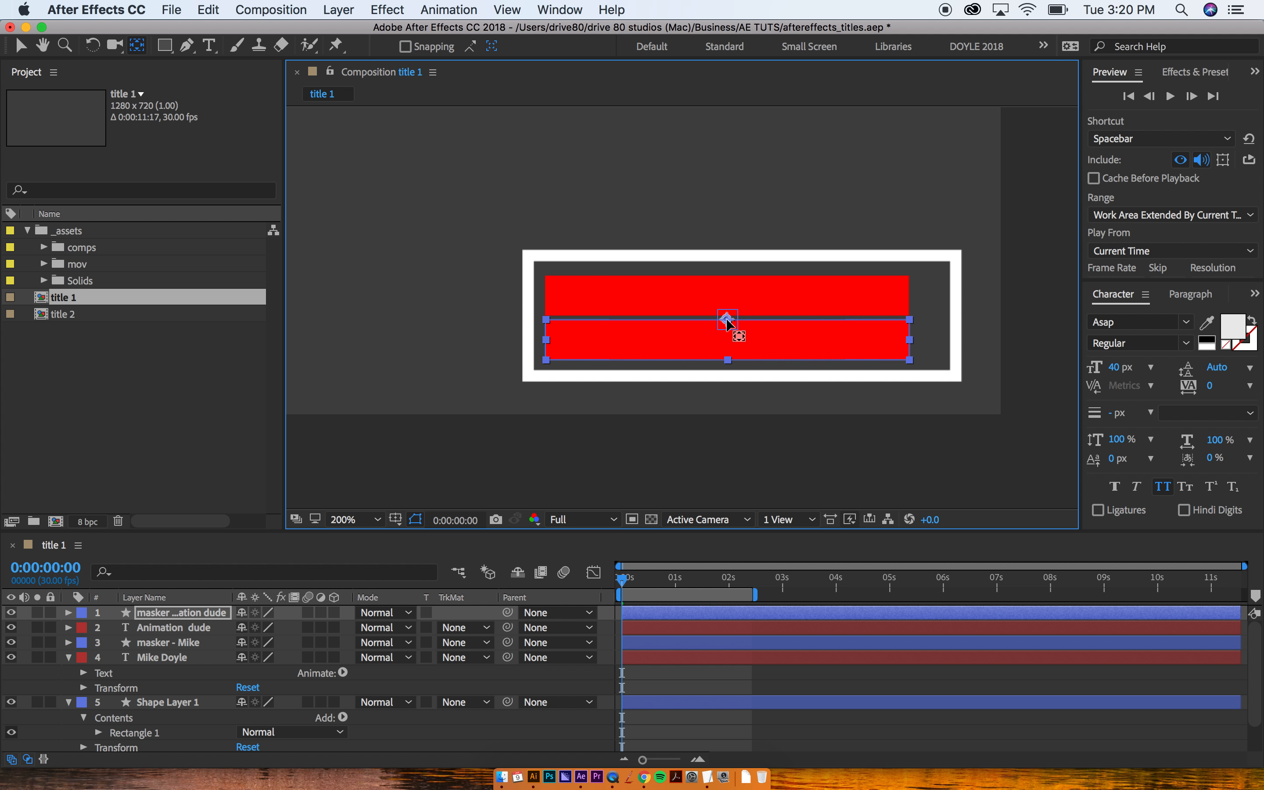
click(744, 285)
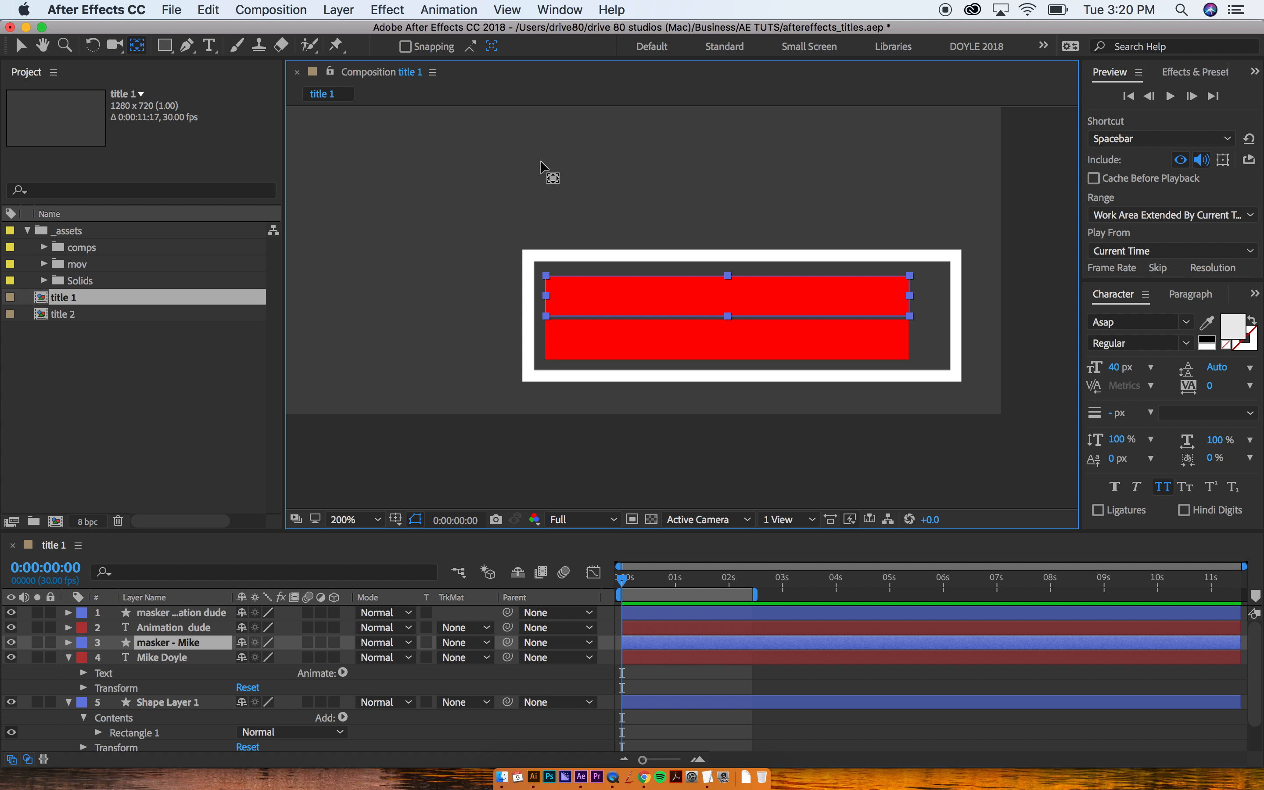
key(comma)
drag(560, 200, 700, 324)
key(period)
key(period)
key(comma)
key(space)
- Set the Mike Doyle and Animation dude layers' track matte to Alpha Matte
click(612, 329)
key(v)
click(602, 305)
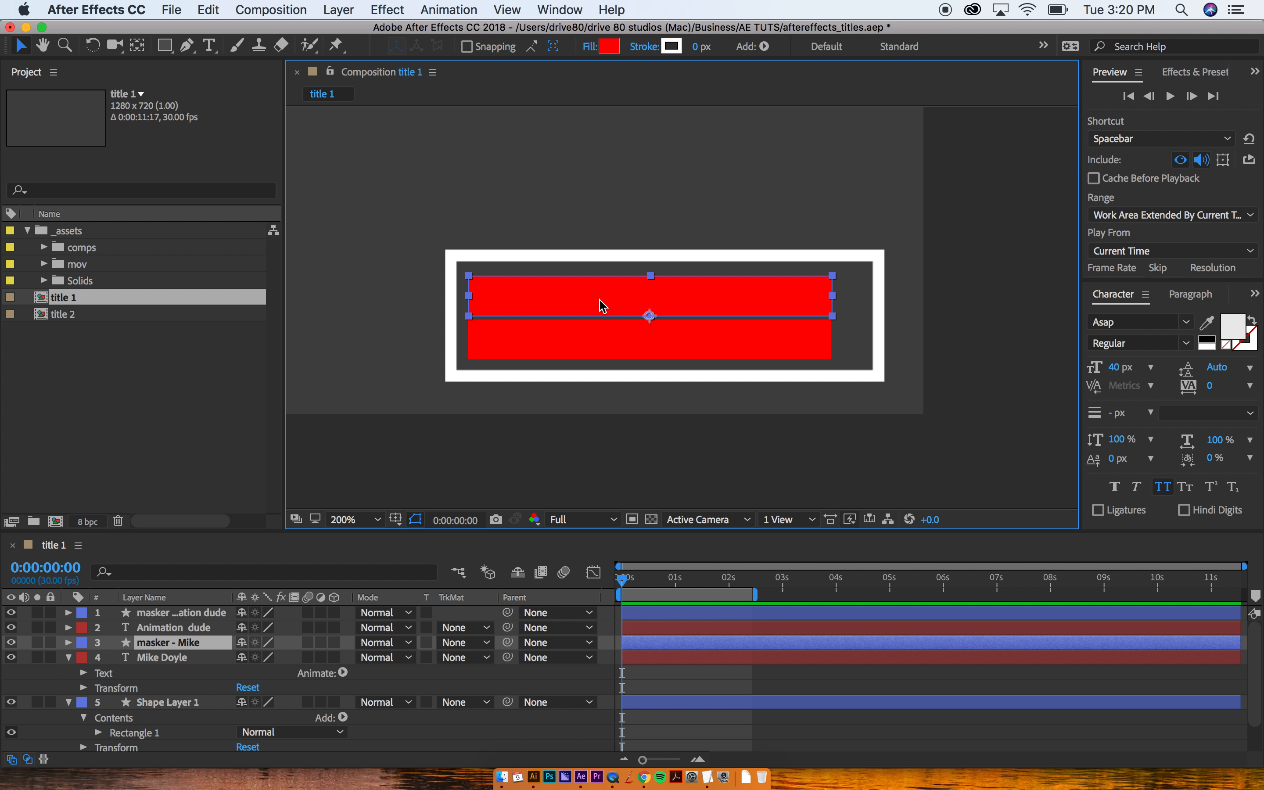
click(165, 661)
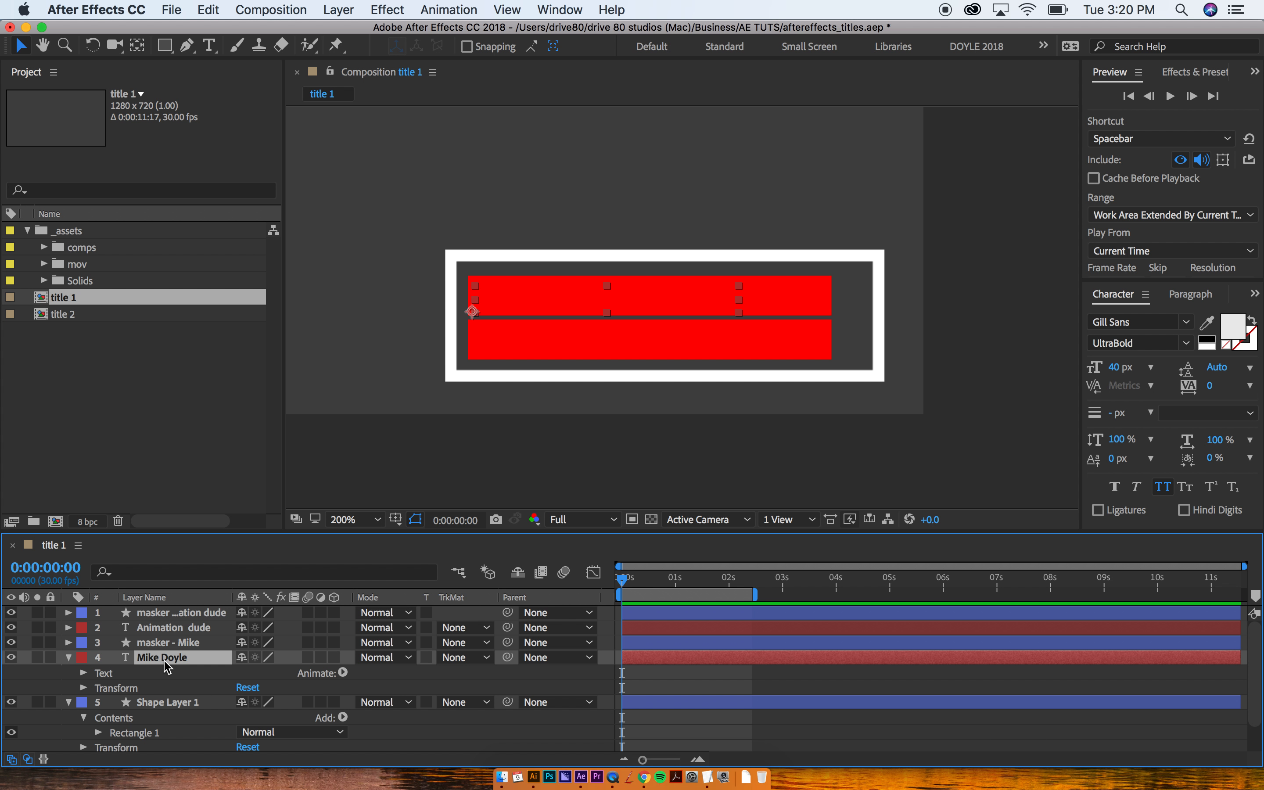
super+click(184, 629)
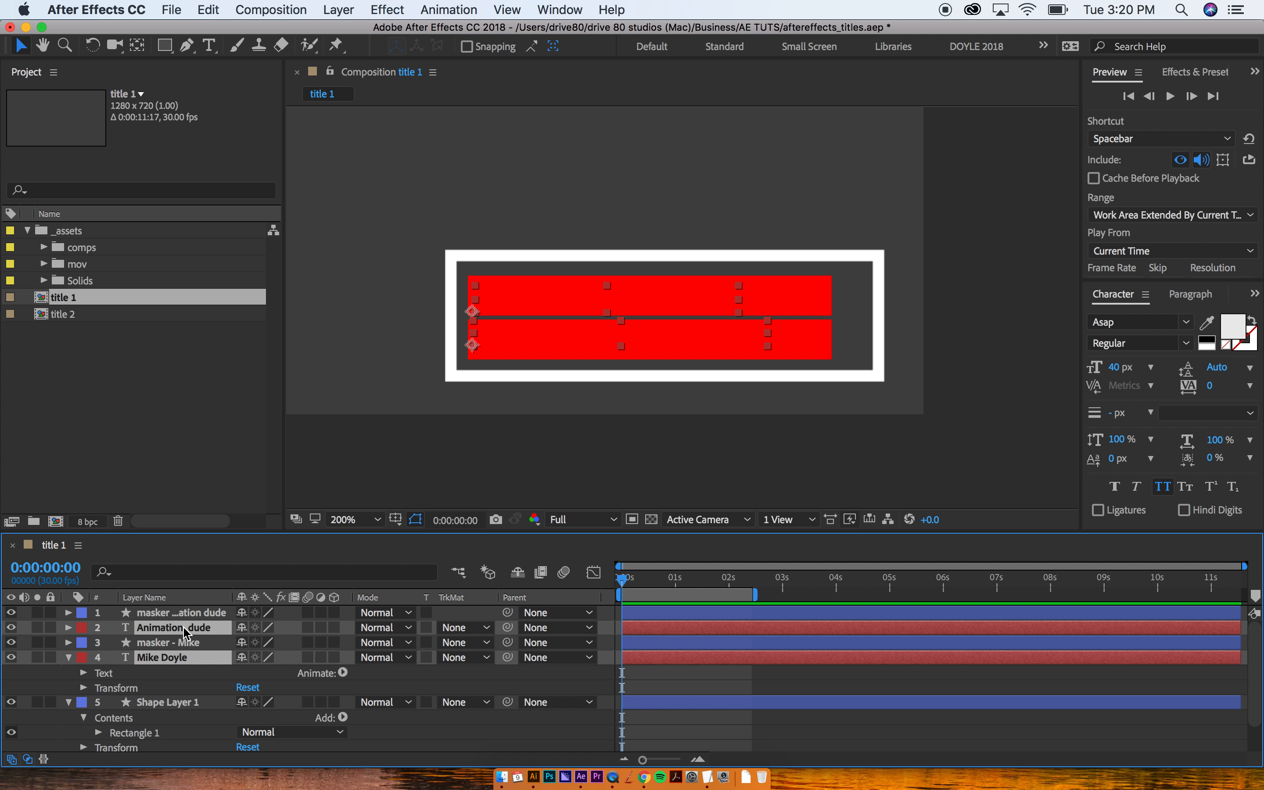
click(462, 628)
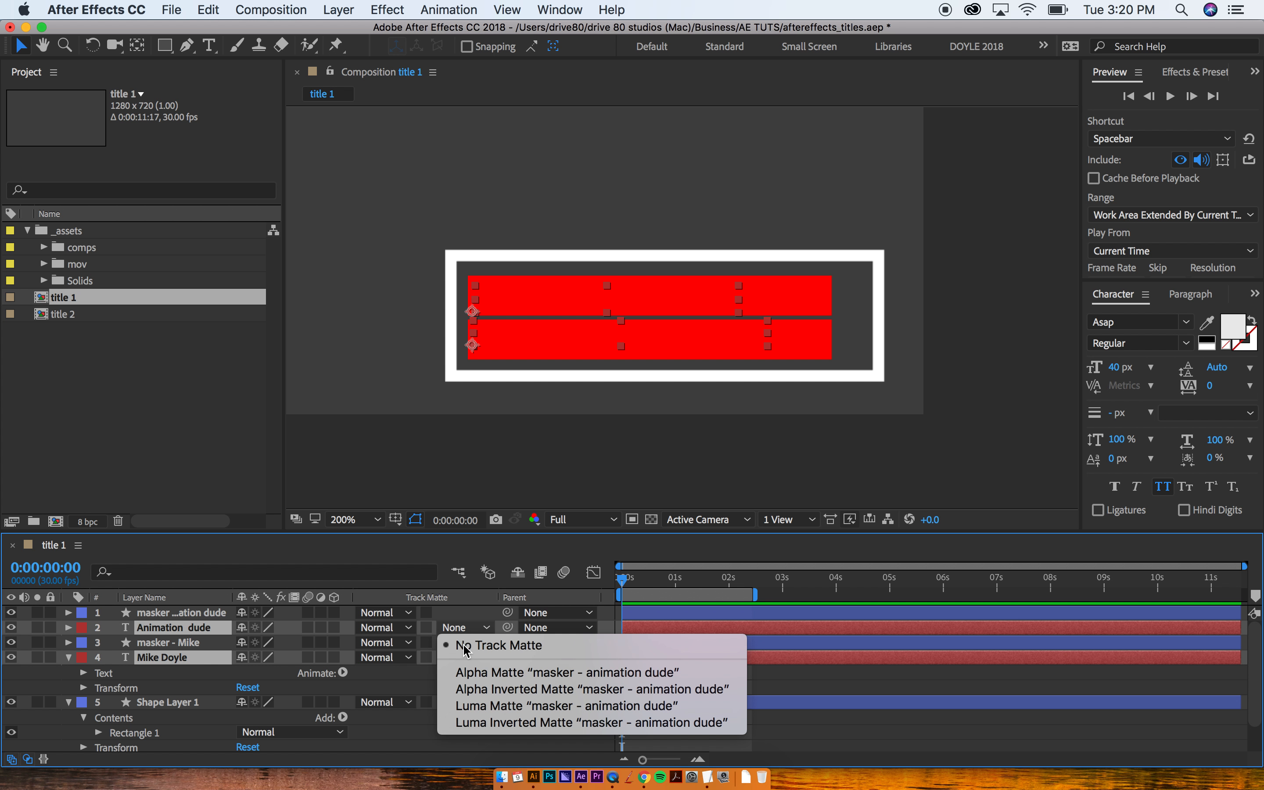
click(473, 673)
- Test the matte by sliding ANIMATION DUDE left, then undo the move
key(super+shift+a)
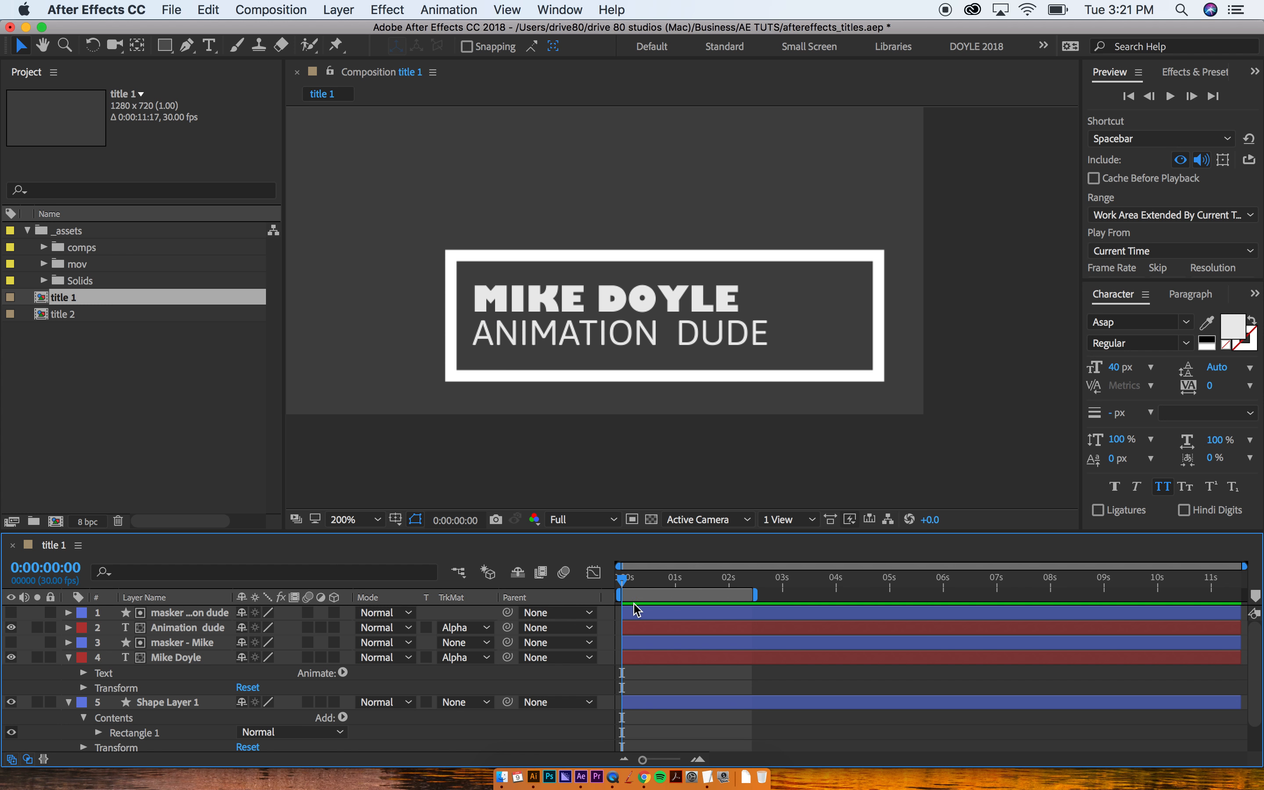
click(632, 623)
drag(525, 340, 659, 353)
key(super+z)
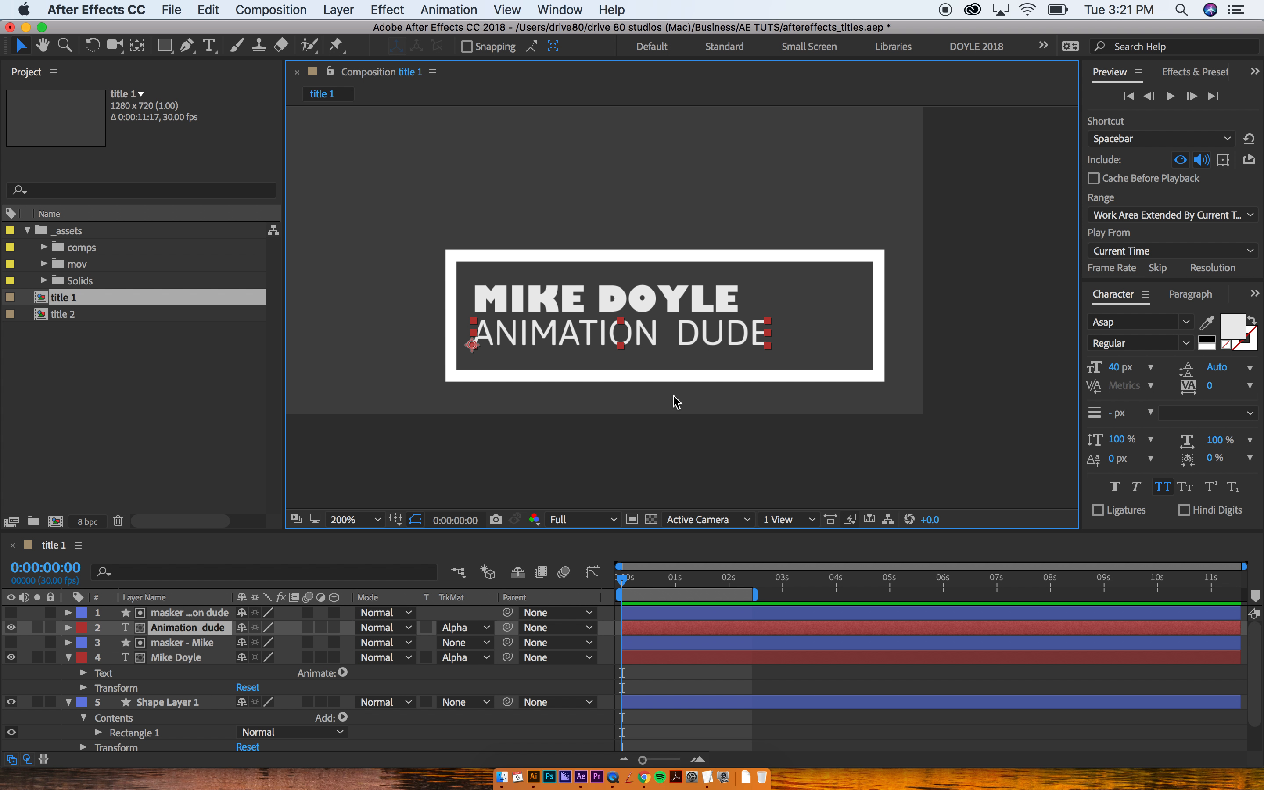
- Rename Shape Layer 1 to 'box'
click(642, 705)
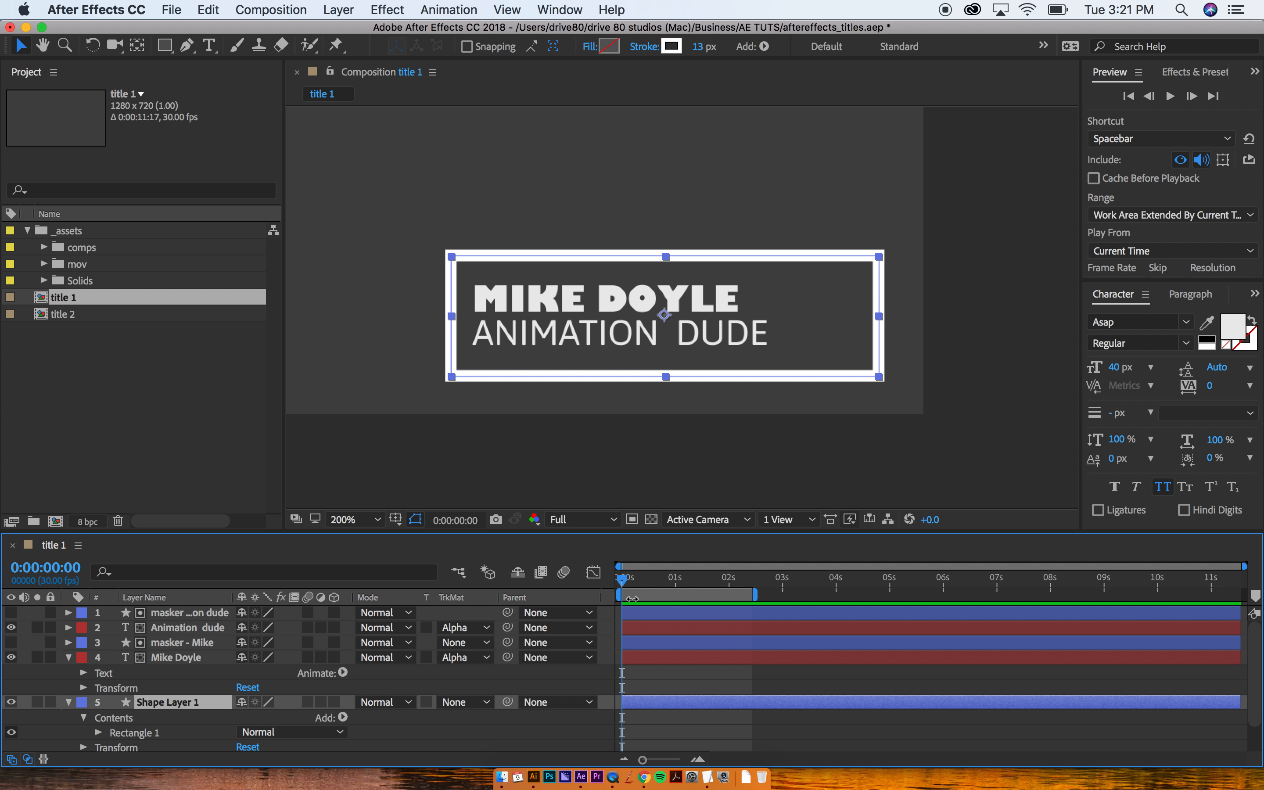
key(equal)
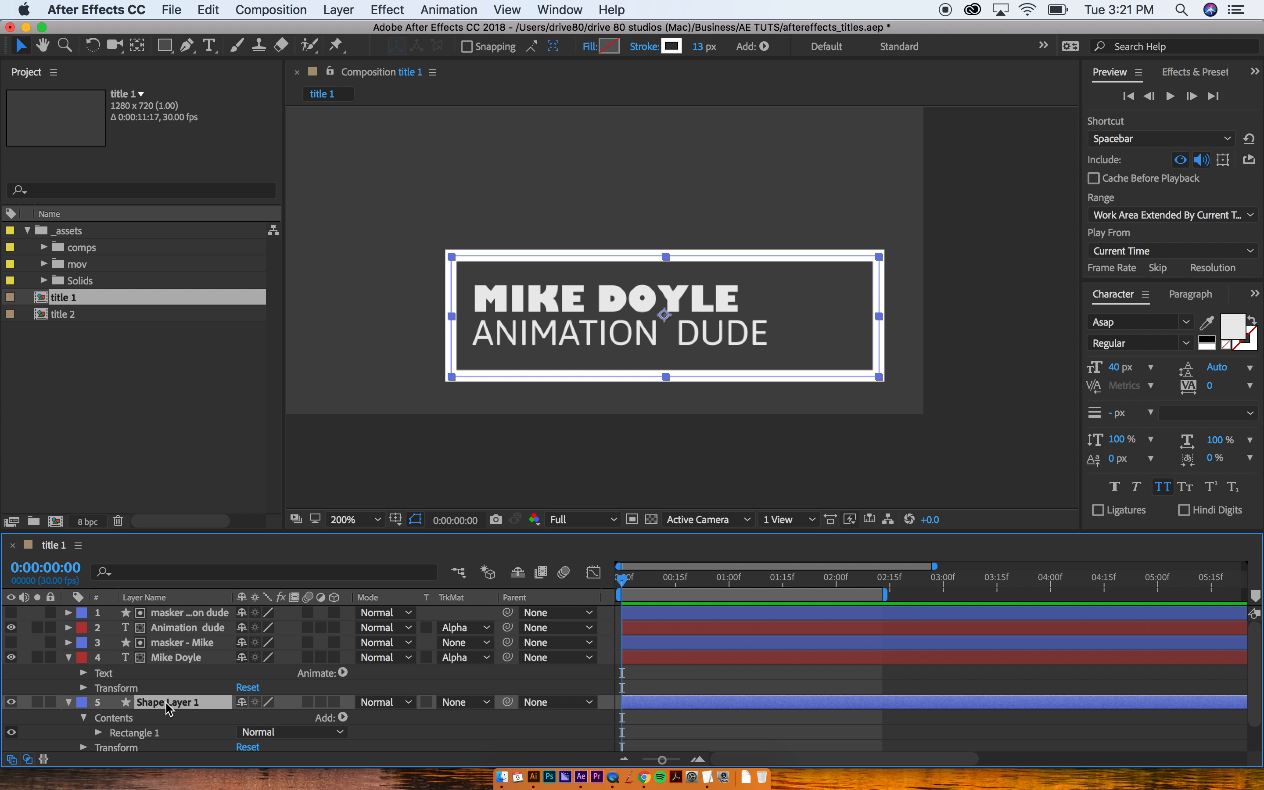
key(Return)
text(box)
key(Return)
- Add a Trim Paths operator to the box layer's contents
click(764, 47)
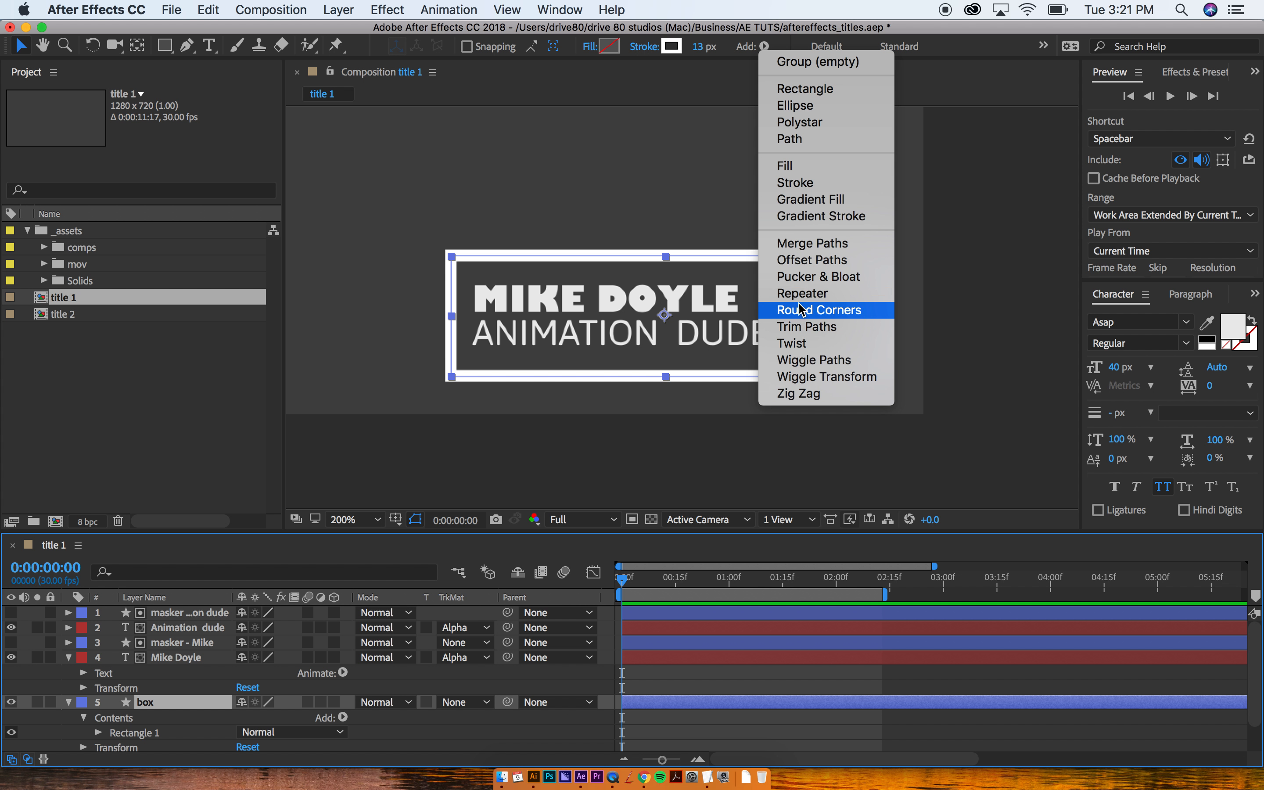
click(798, 330)
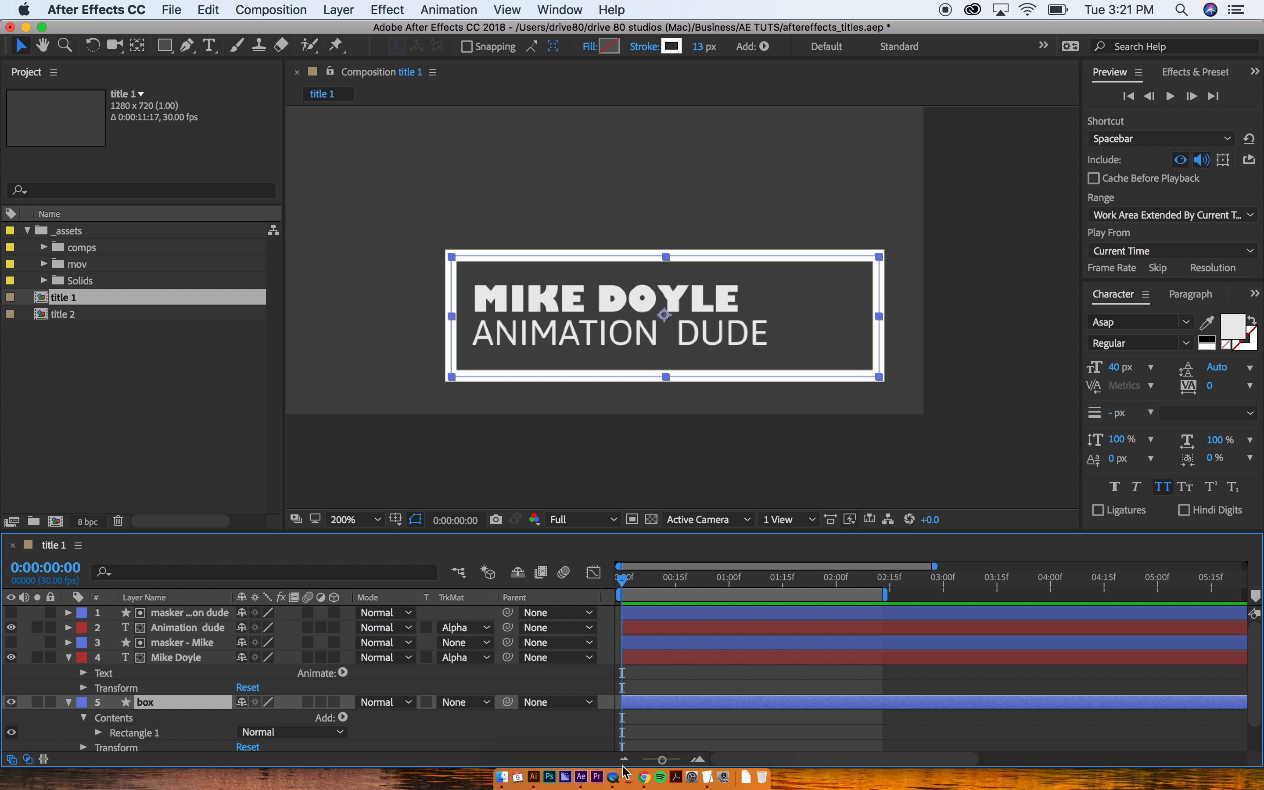
scroll(623, 678, down, 3)
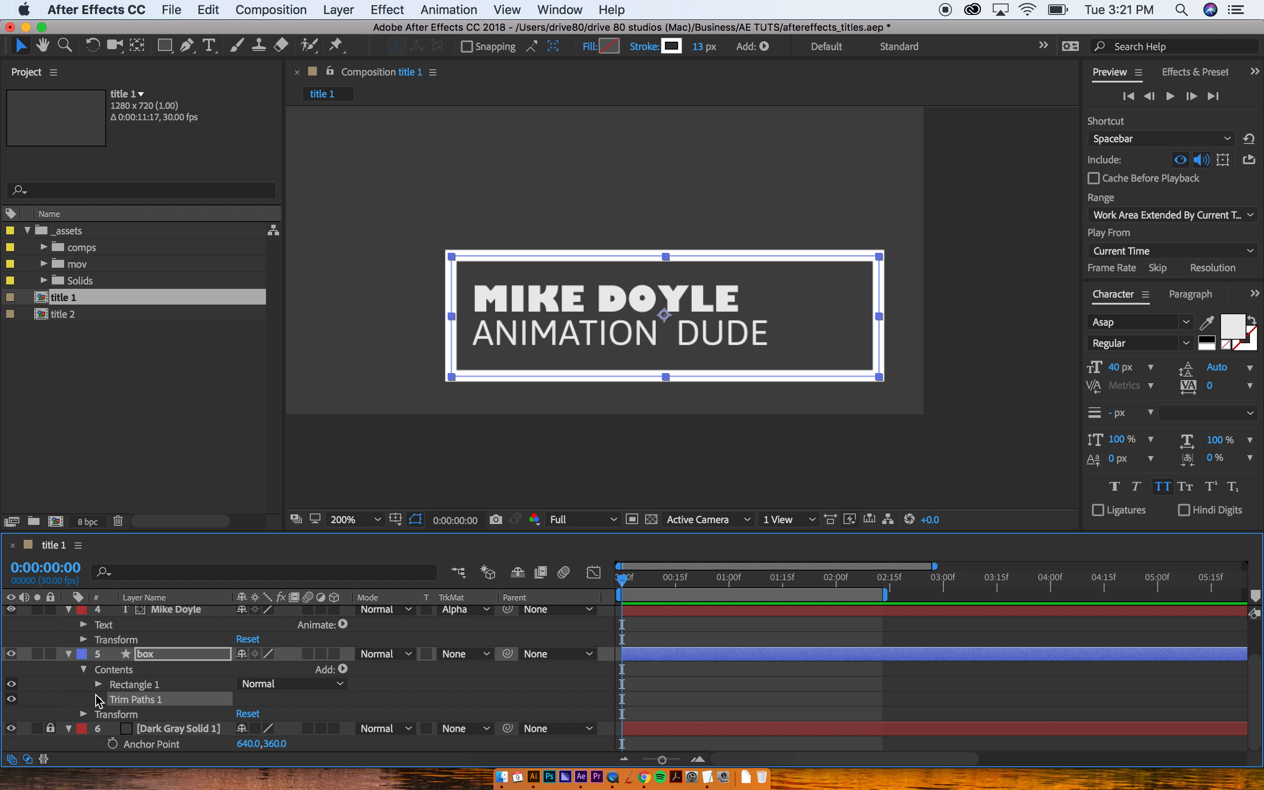
- Keyframe the box's Trim Paths End at 3% on frame 0 and 100% at 0:00:01:13
click(99, 700)
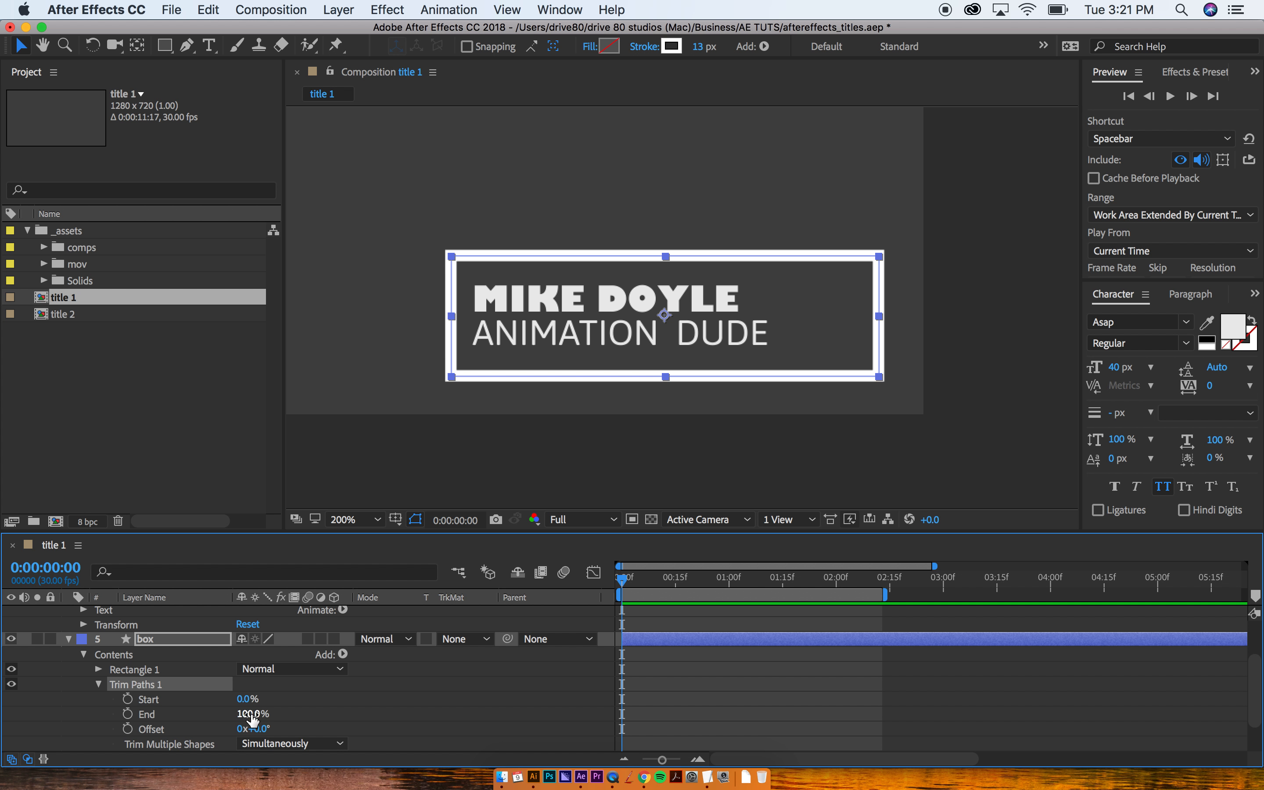
mouse_move(250, 715)
mouse_down()
mouse_move(181, 699)
mouse_move(297, 698)
mouse_move(216, 700)
mouse_up()
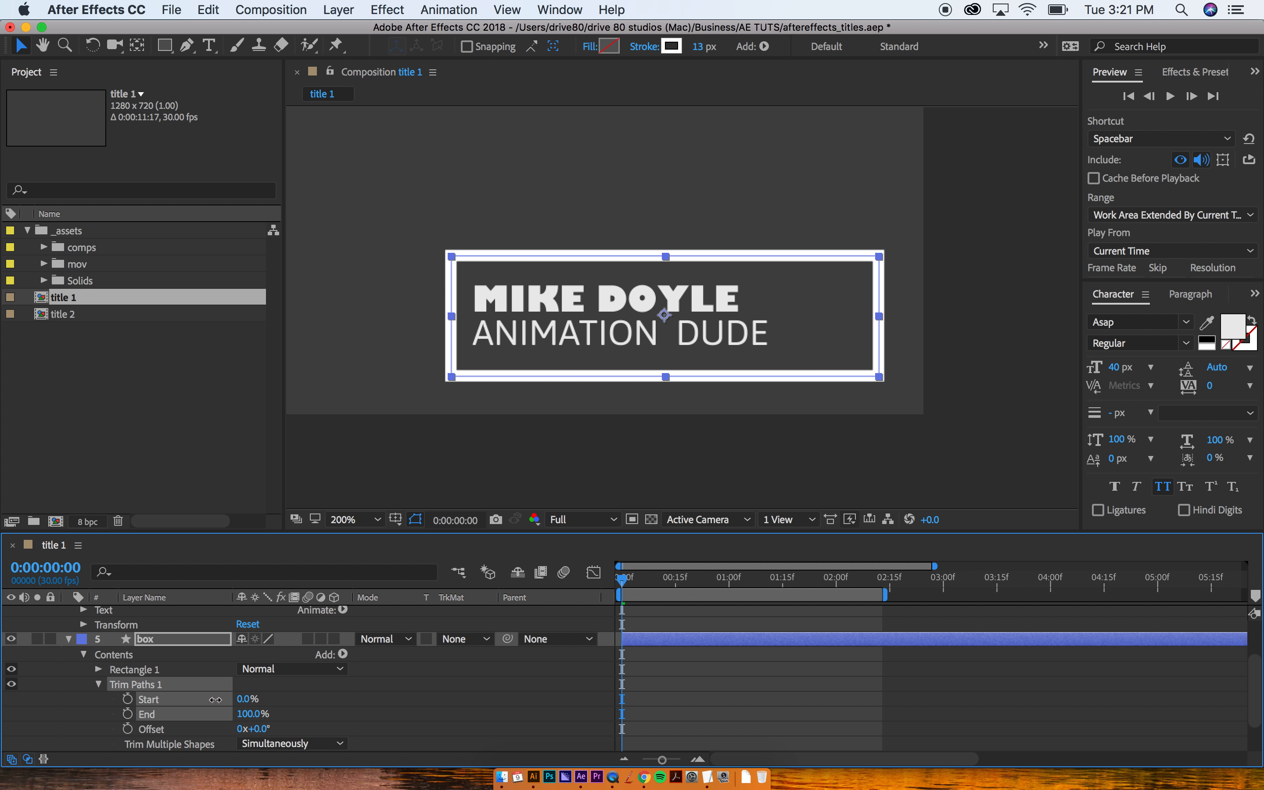
click(127, 715)
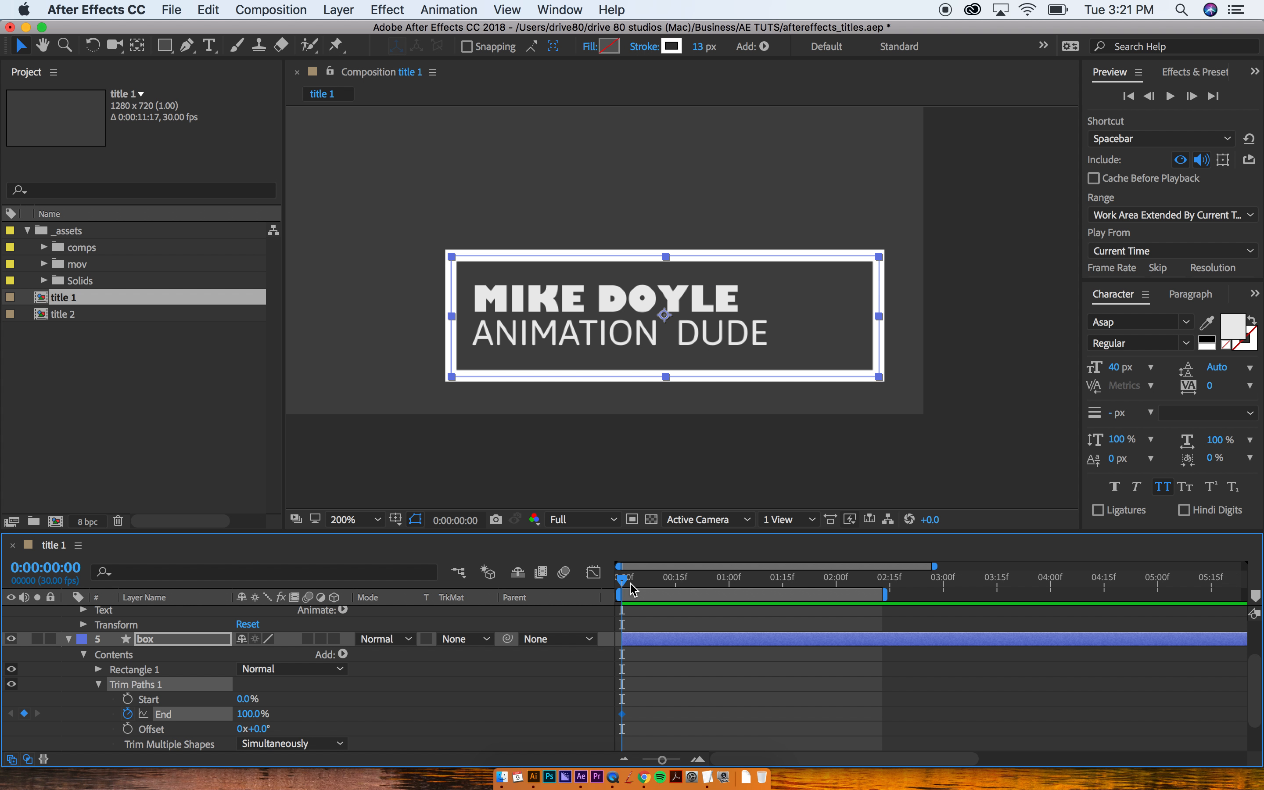
drag(657, 586, 777, 585)
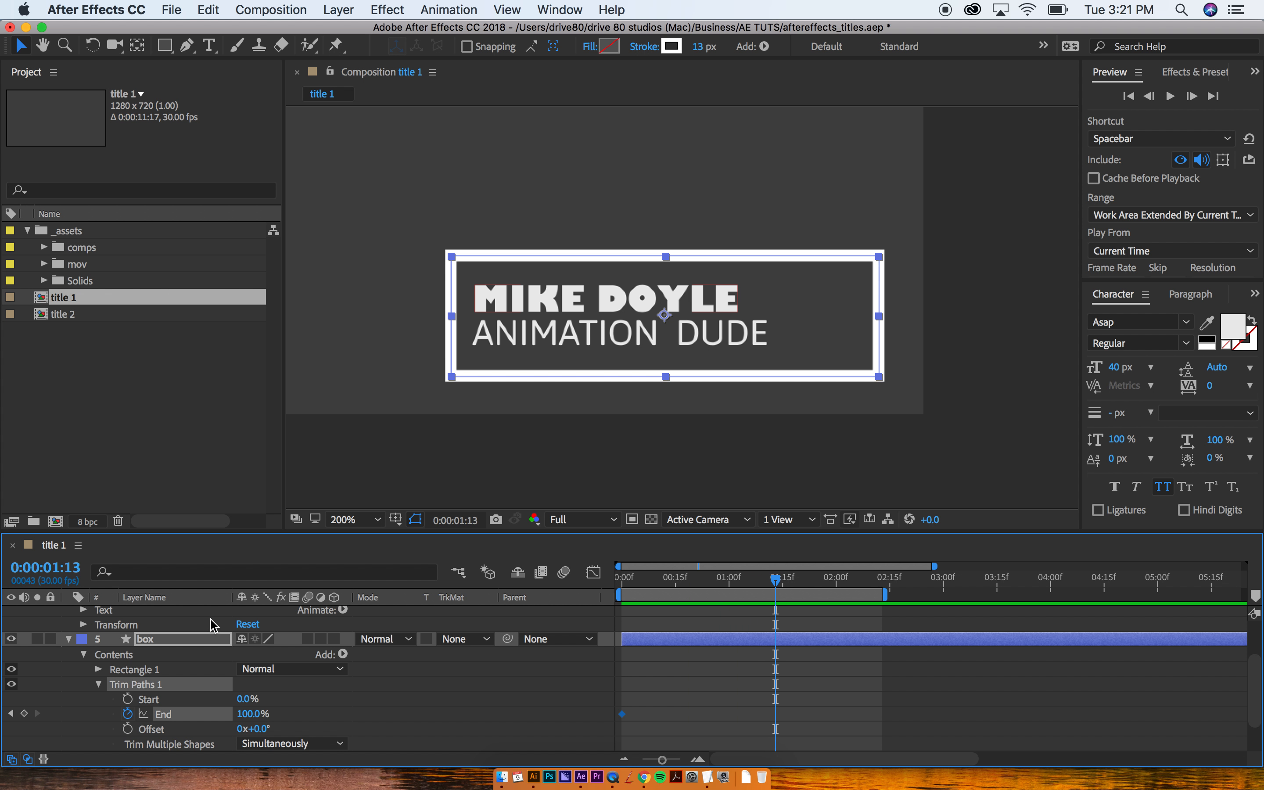
click(11, 714)
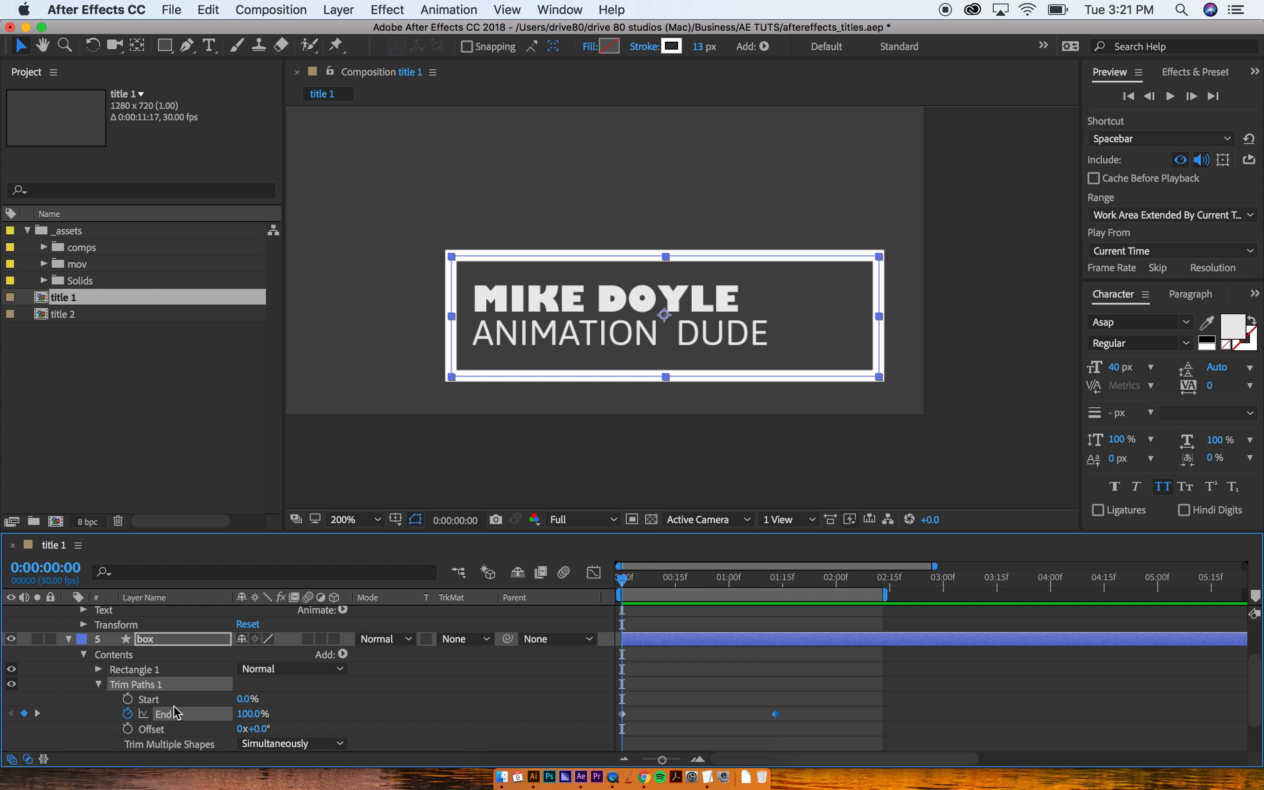
drag(240, 713, 162, 714)
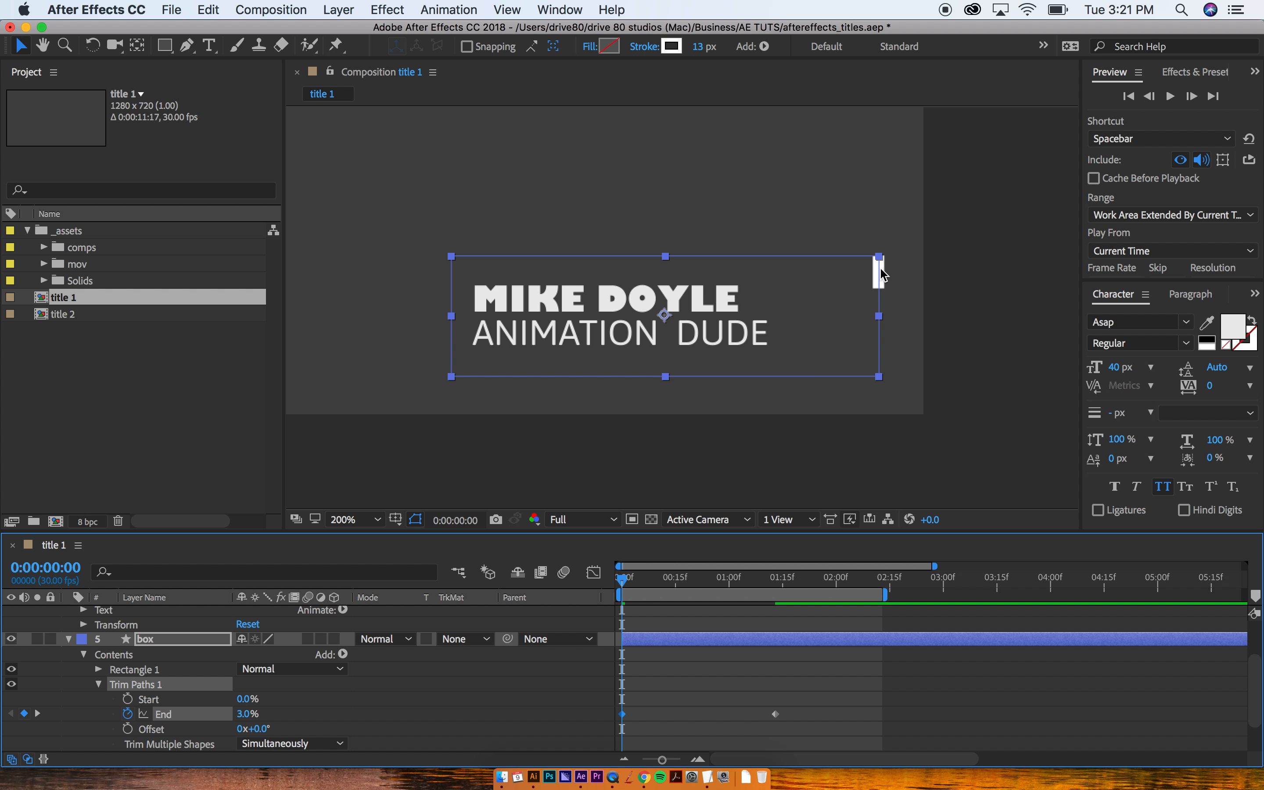
- Set the Trim Paths Offset to 20° and preview the border draw-on
drag(255, 730, 288, 728)
click(633, 580)
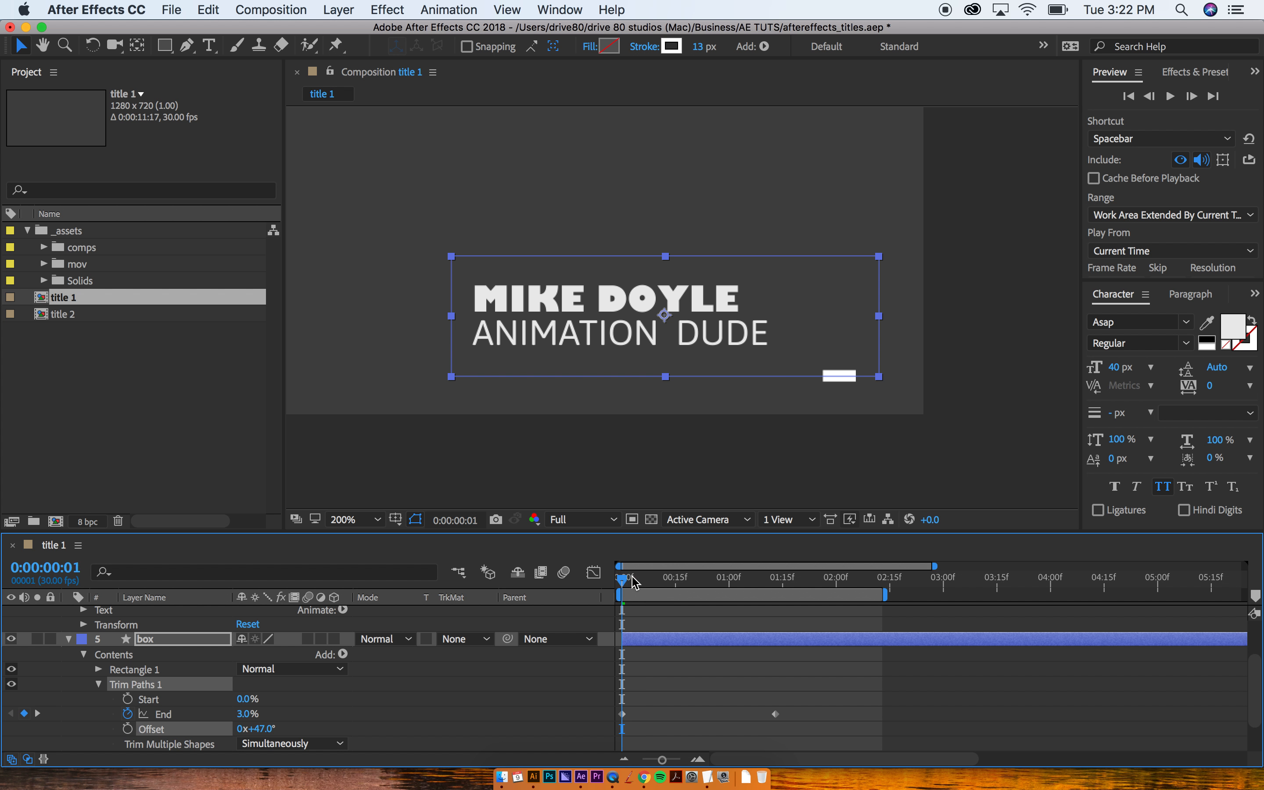
mouse_move(633, 580)
mouse_down()
mouse_move(670, 579)
mouse_move(625, 580)
mouse_up()
drag(256, 729, 234, 737)
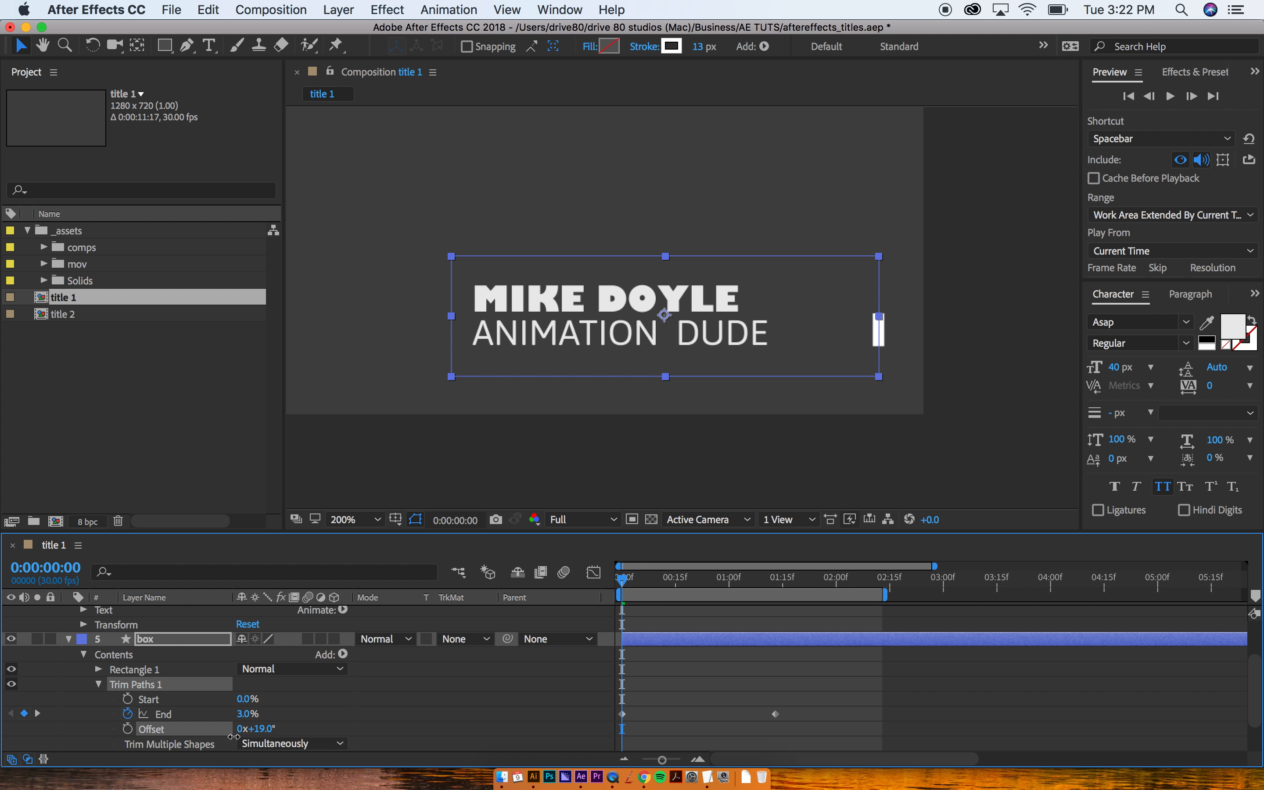
key(space)
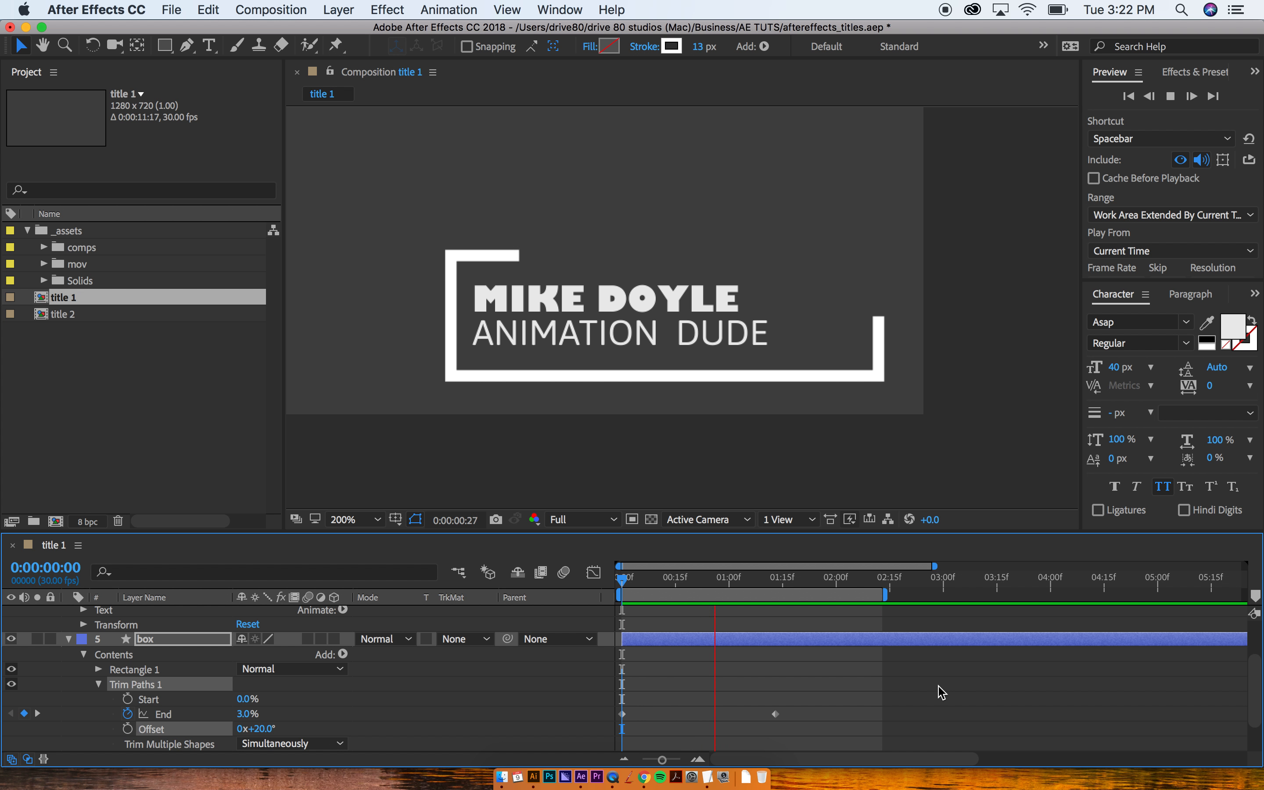
- Move the 100% End keyframe earlier to about 0:00:00:26, previewing in between, then return to start
key(space)
drag(777, 716, 742, 716)
key(space)
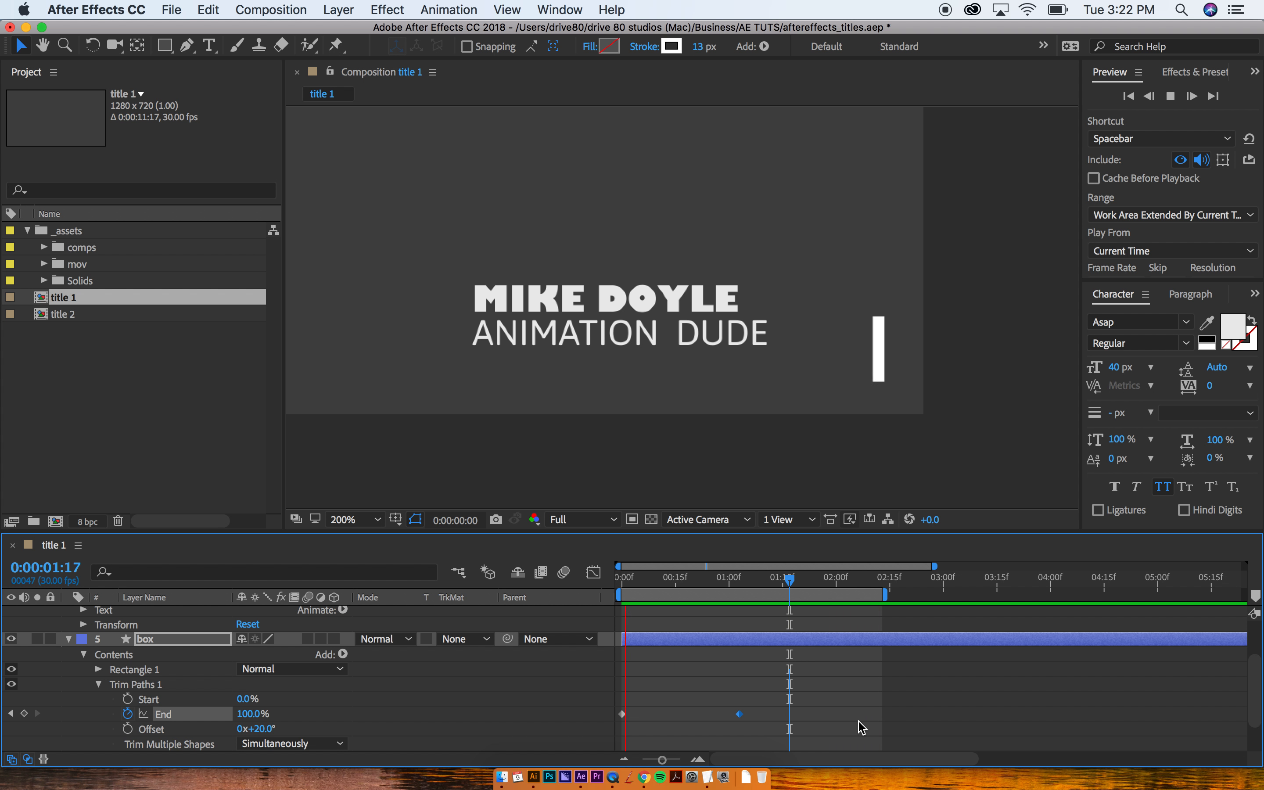
key(space)
drag(739, 714, 714, 715)
key(space)
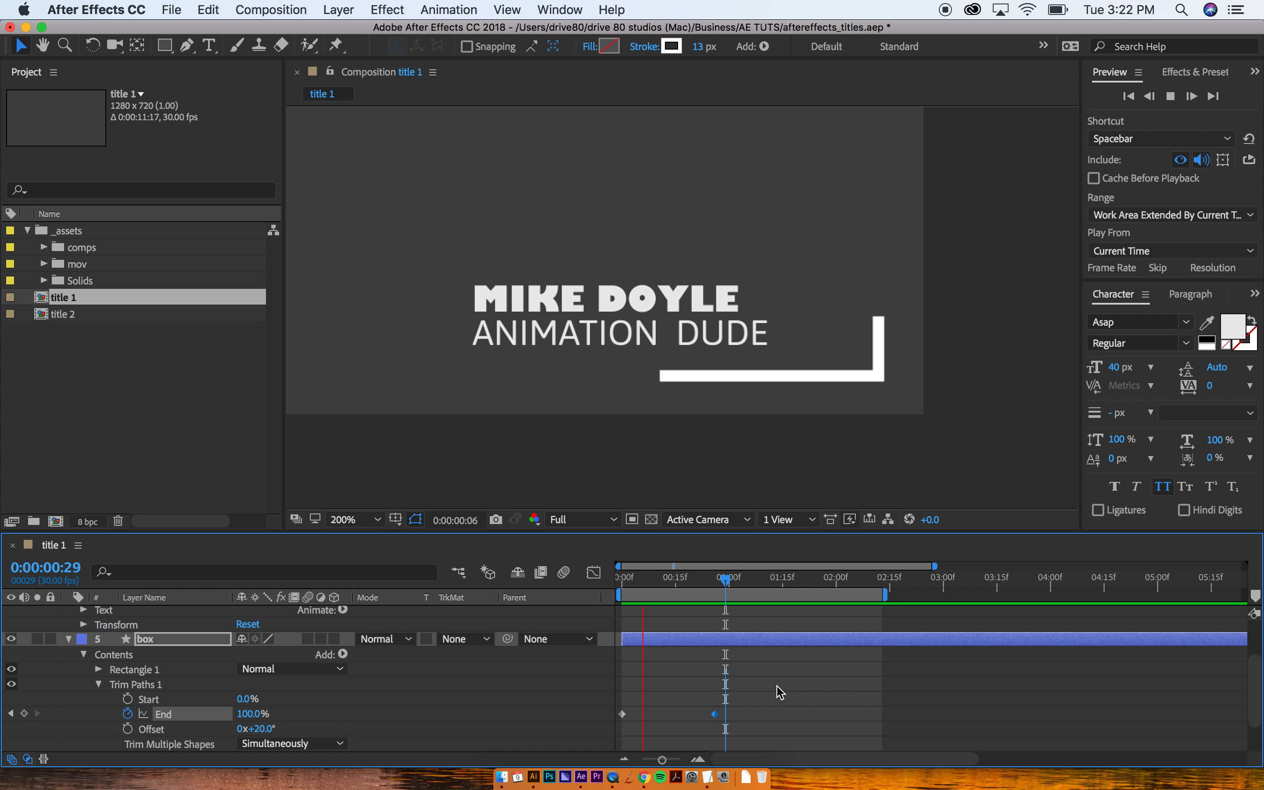
key(space)
key(Home)
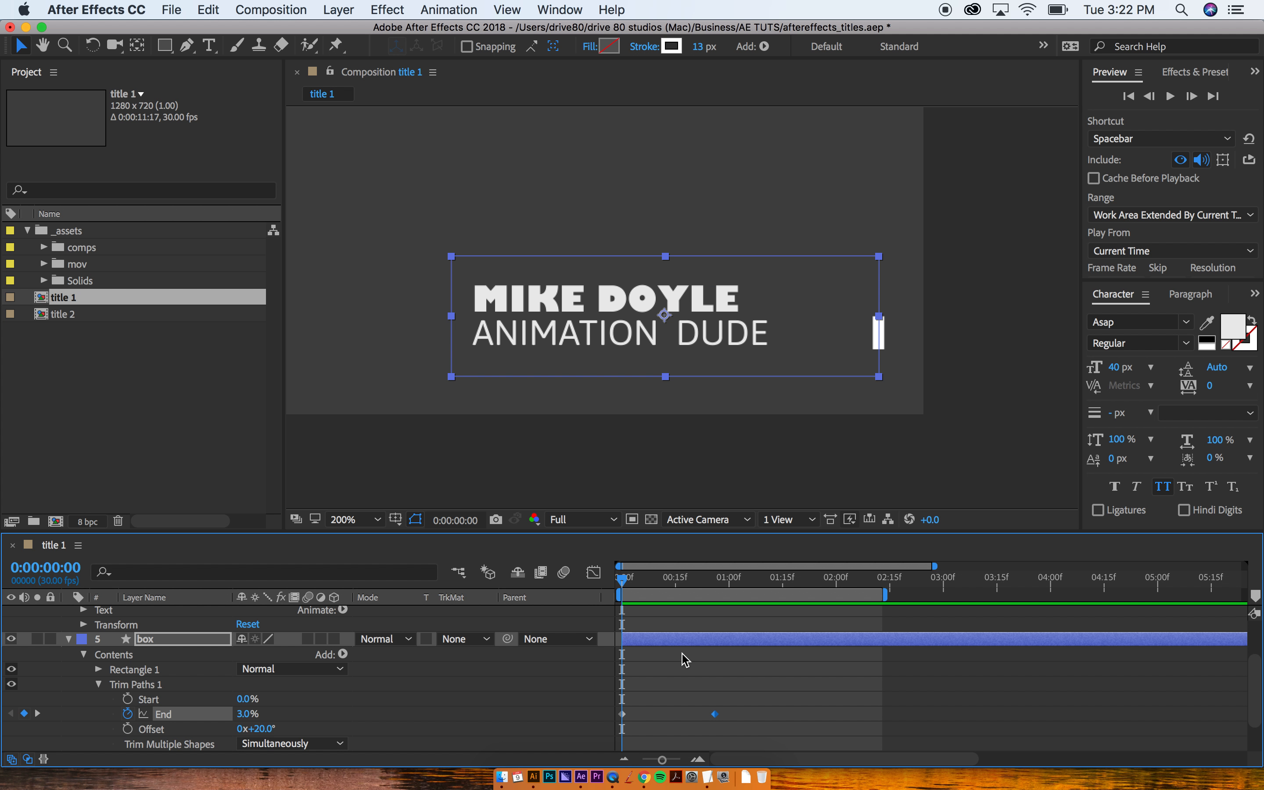
scroll(653, 656, up, 3)
- Add Position keyframes to both the Mike Doyle and Animation dude text layers
click(653, 658)
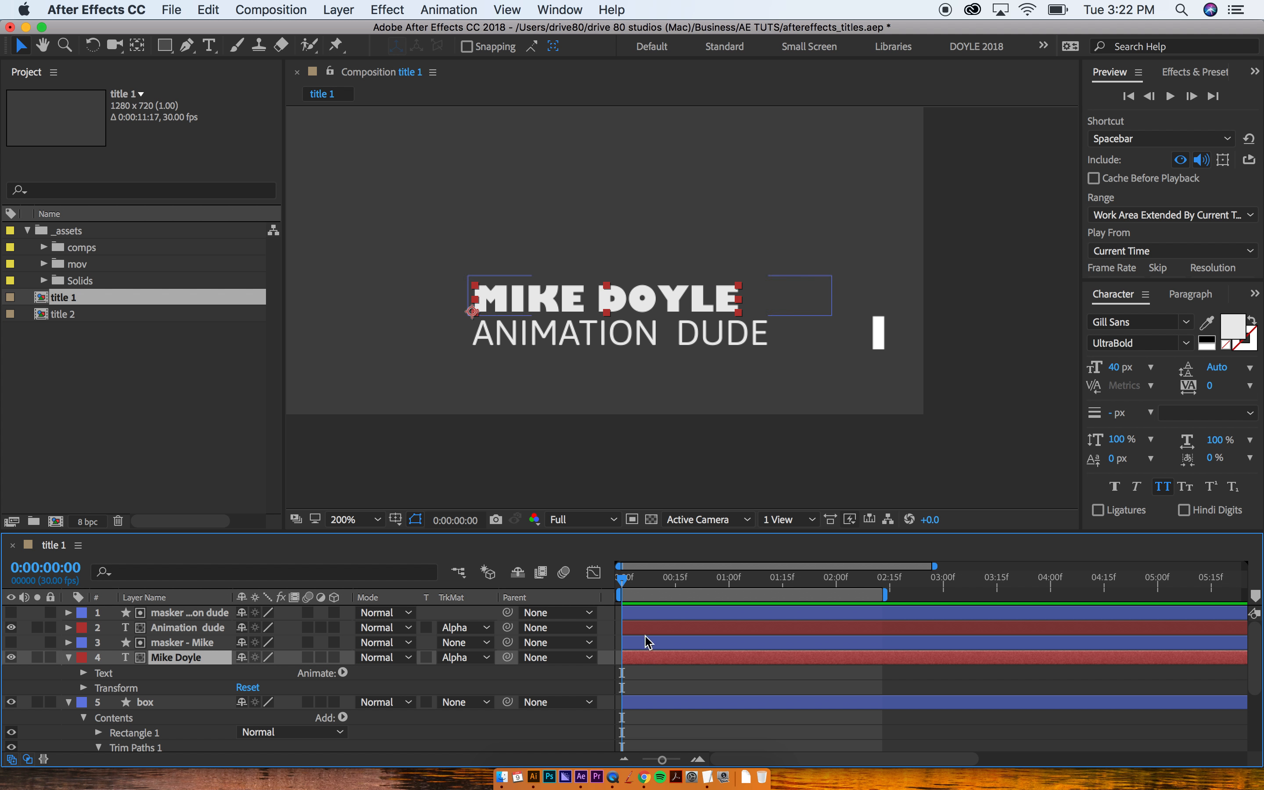
super+click(643, 627)
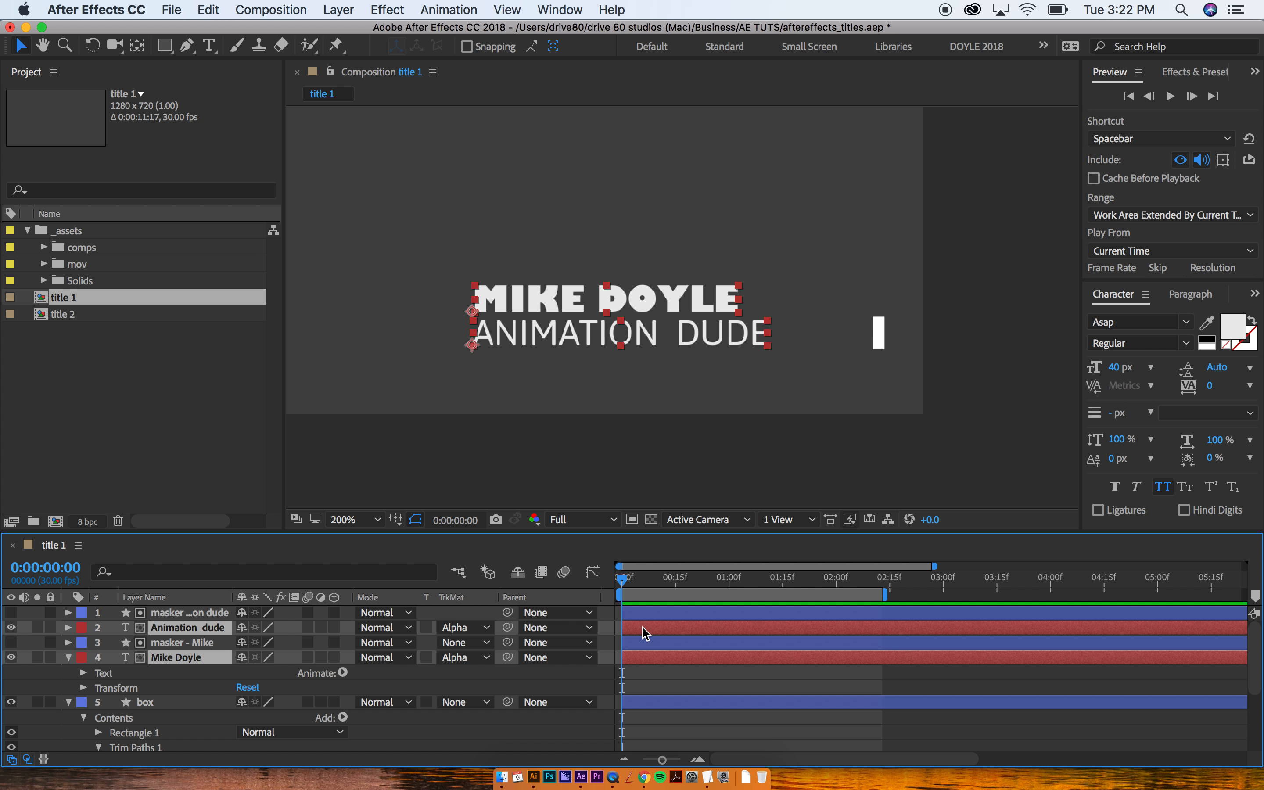
key(alt+shift+p)
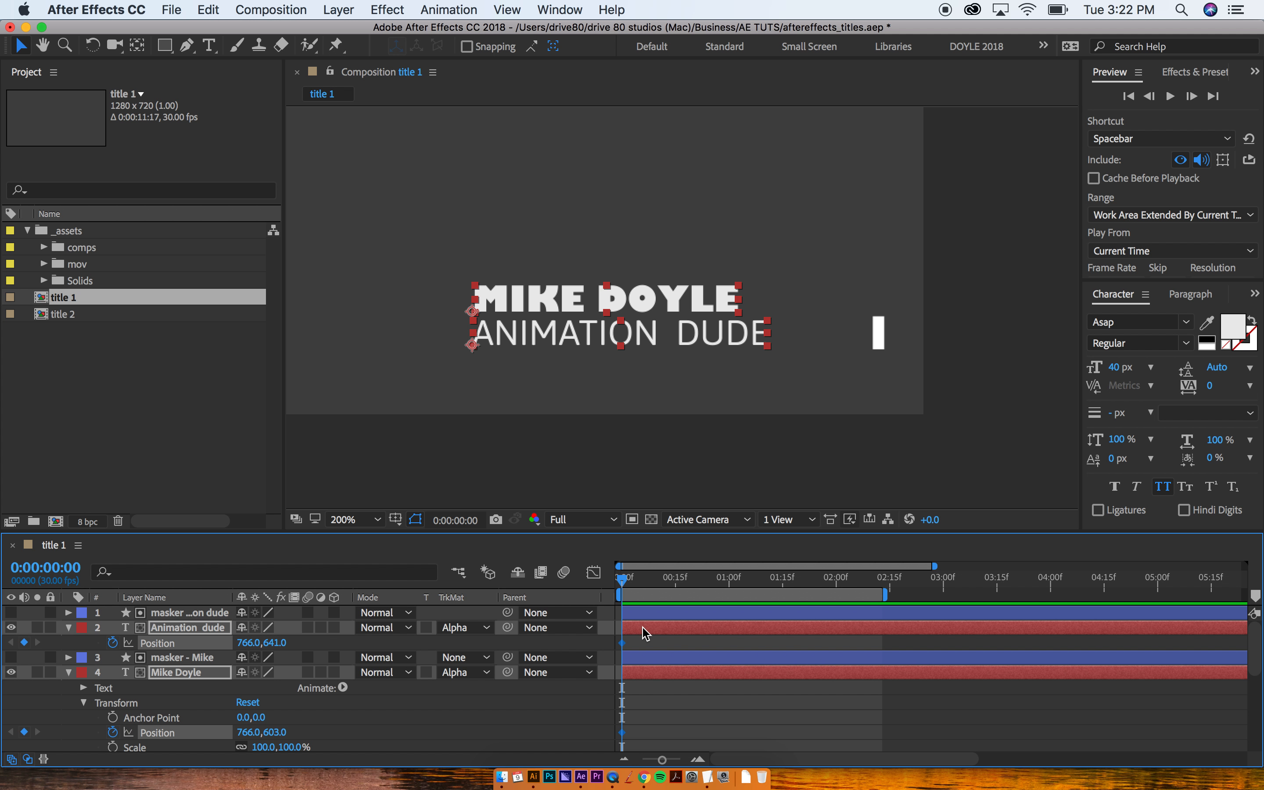
scroll(646, 634, down, 3)
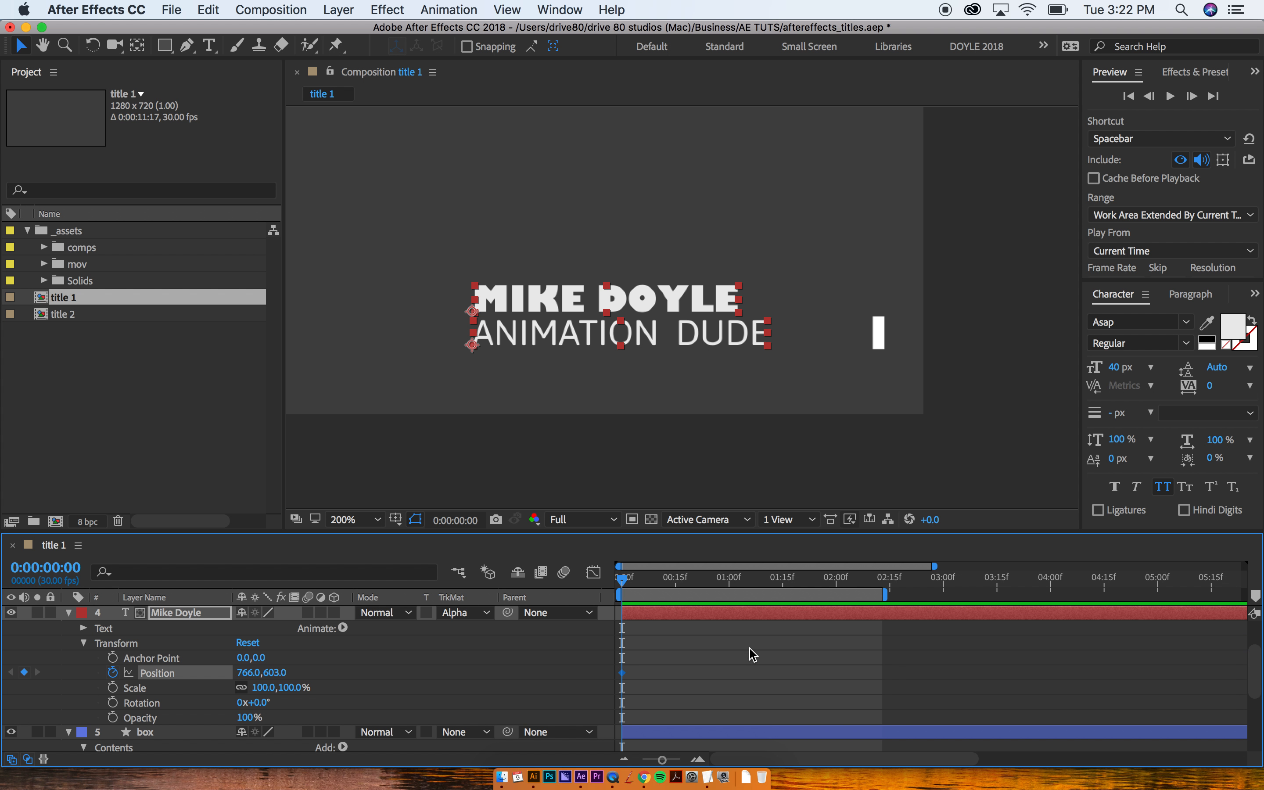
scroll(752, 654, down, 5)
drag(695, 589, 712, 585)
scroll(708, 617, up, 5)
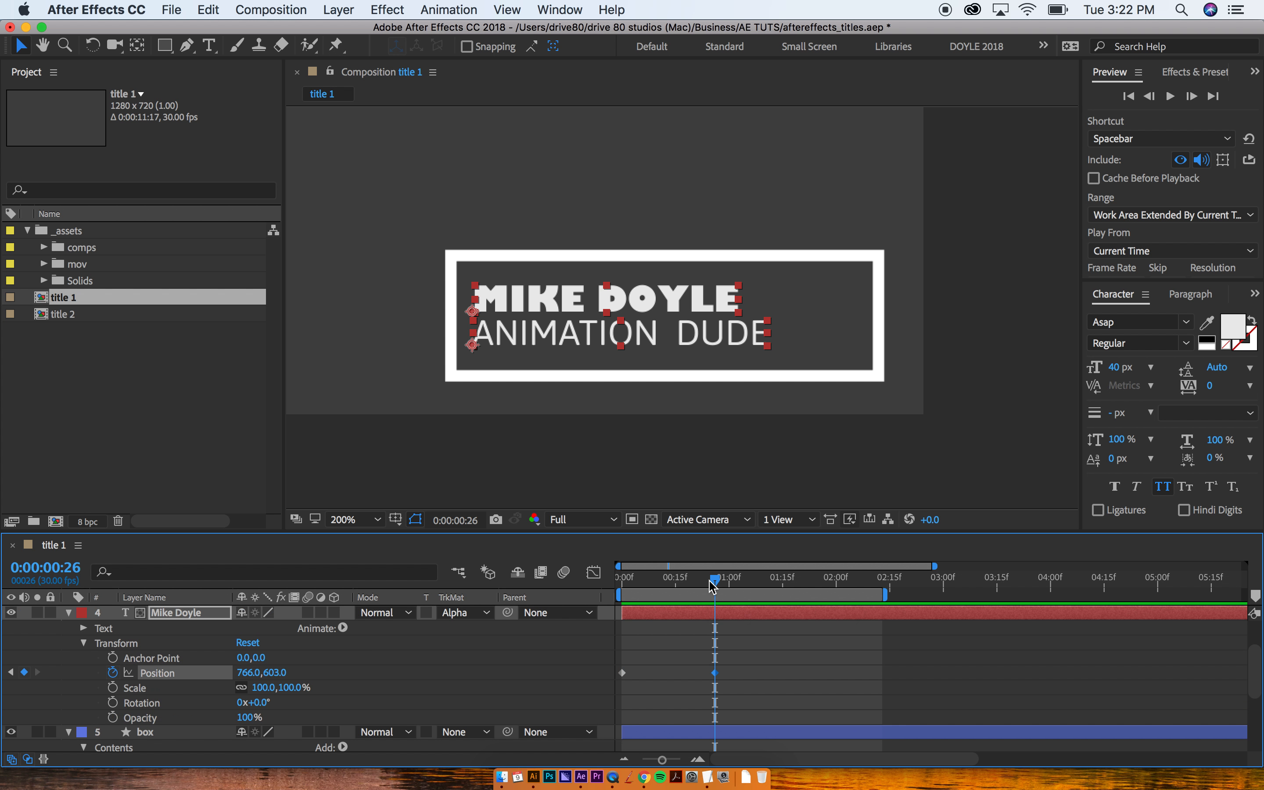
key(grave)
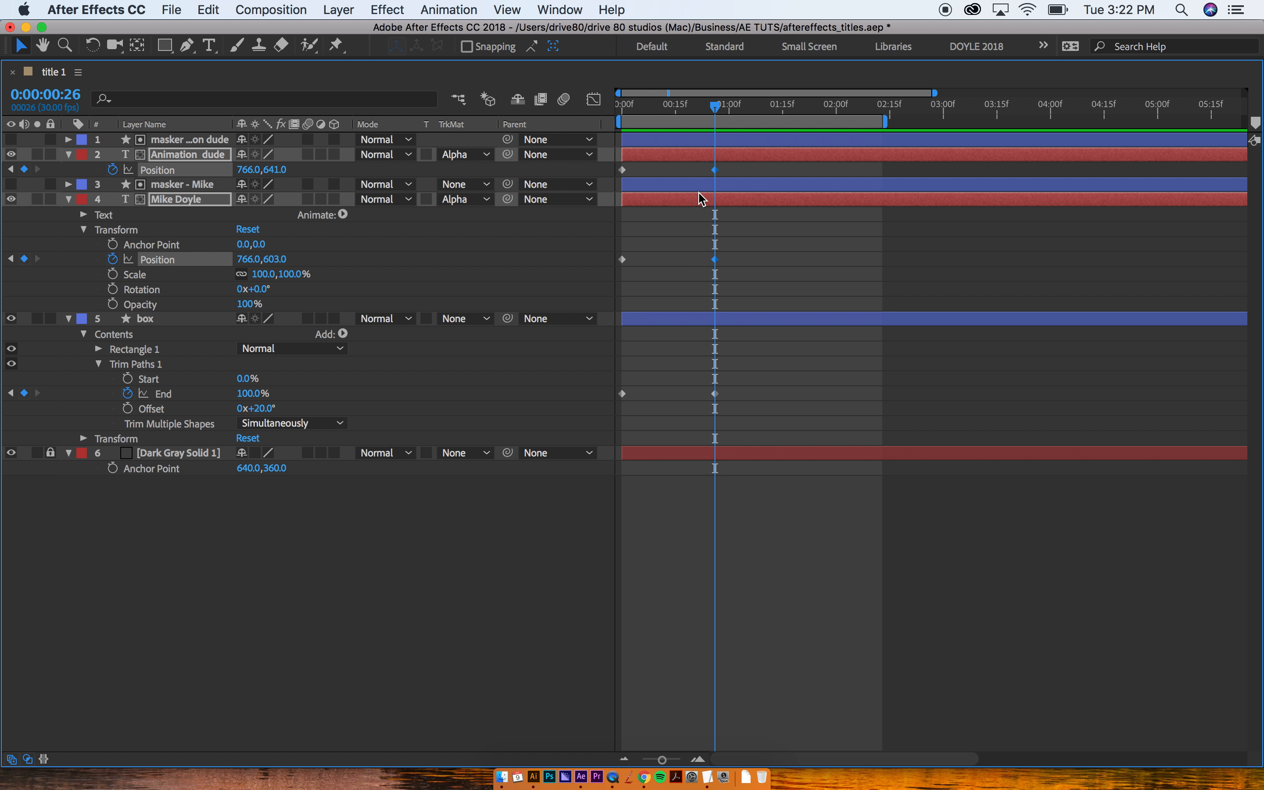
key(Home)
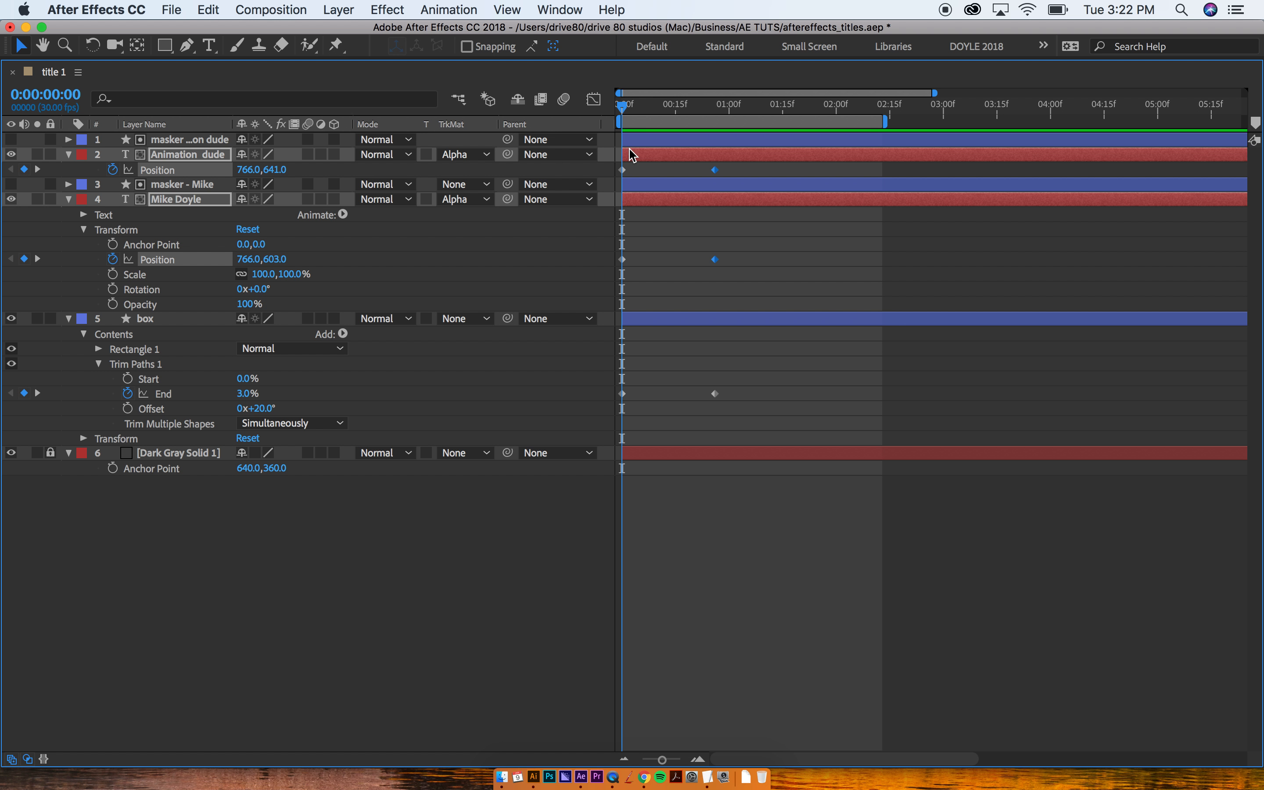
key(grave)
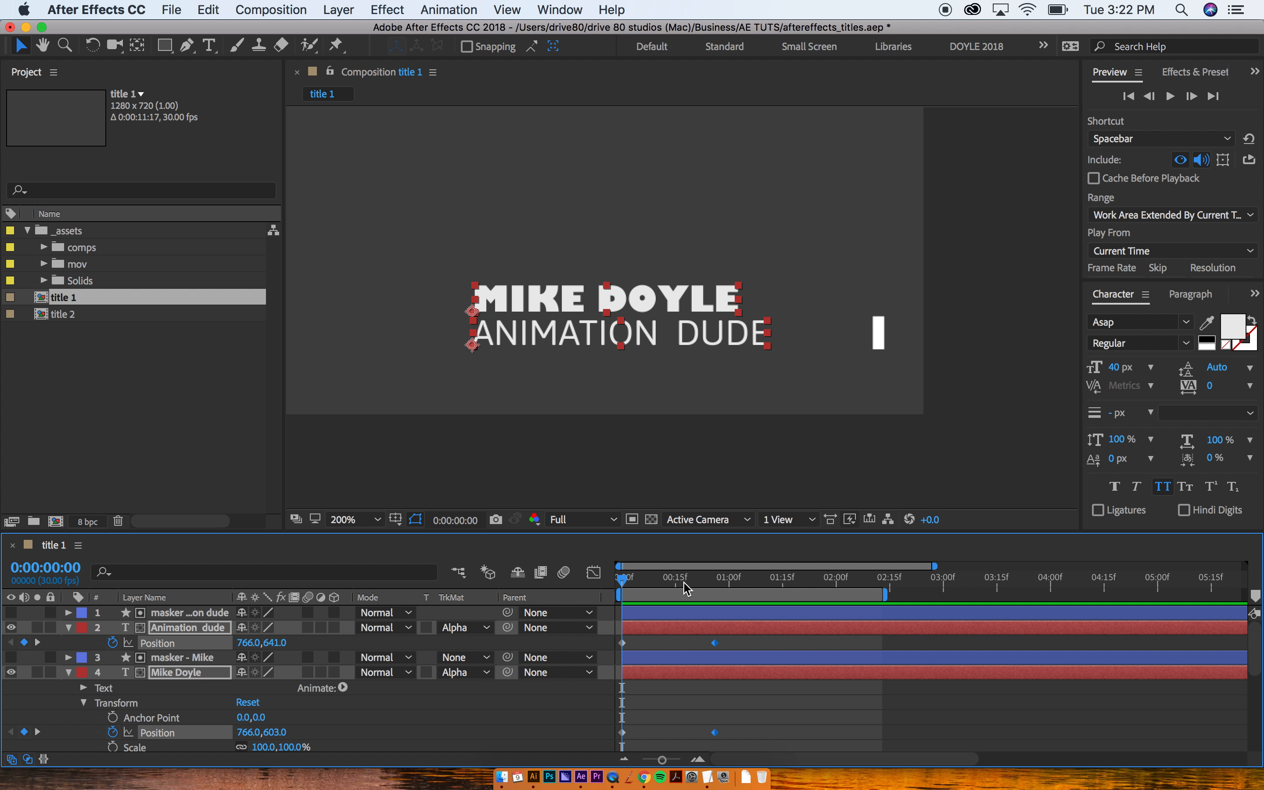
- Shift the Animation dude line's first Position keyframe so the text starts out of view
click(633, 635)
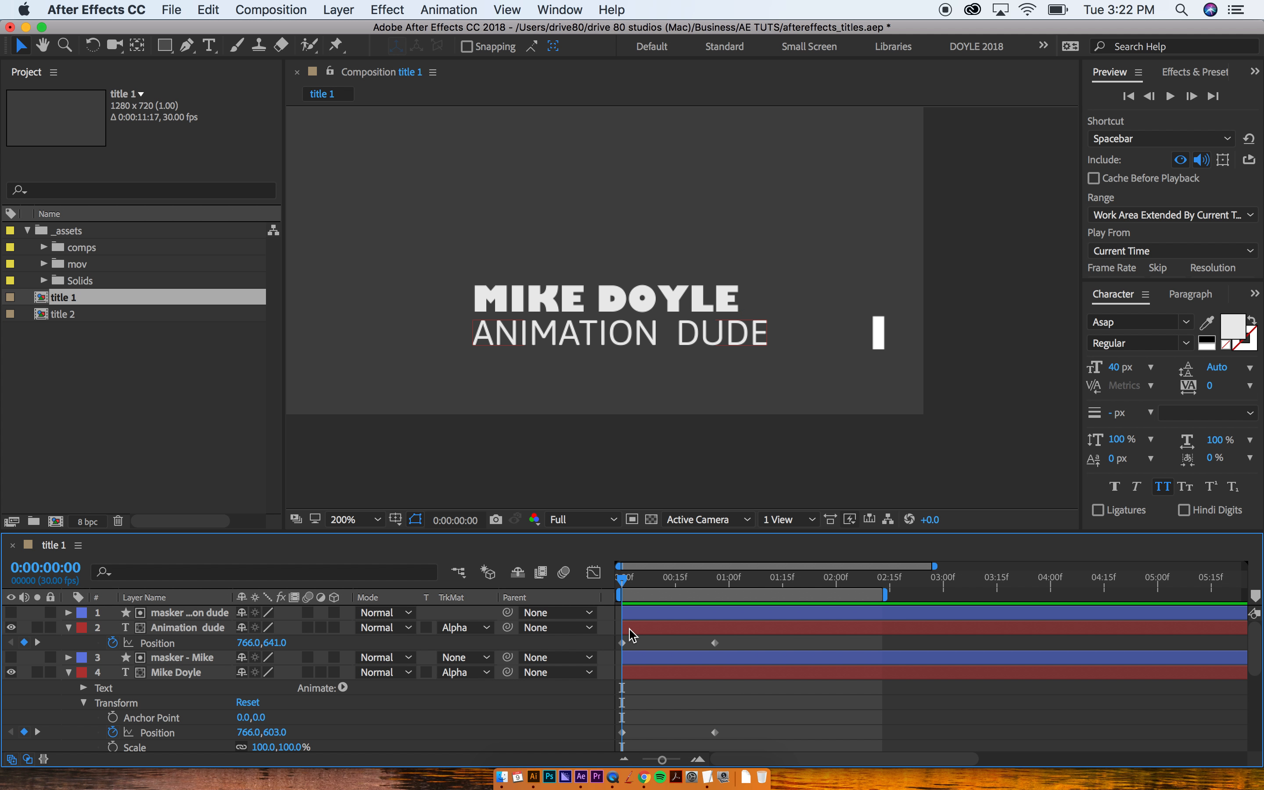
mouse_move(626, 643)
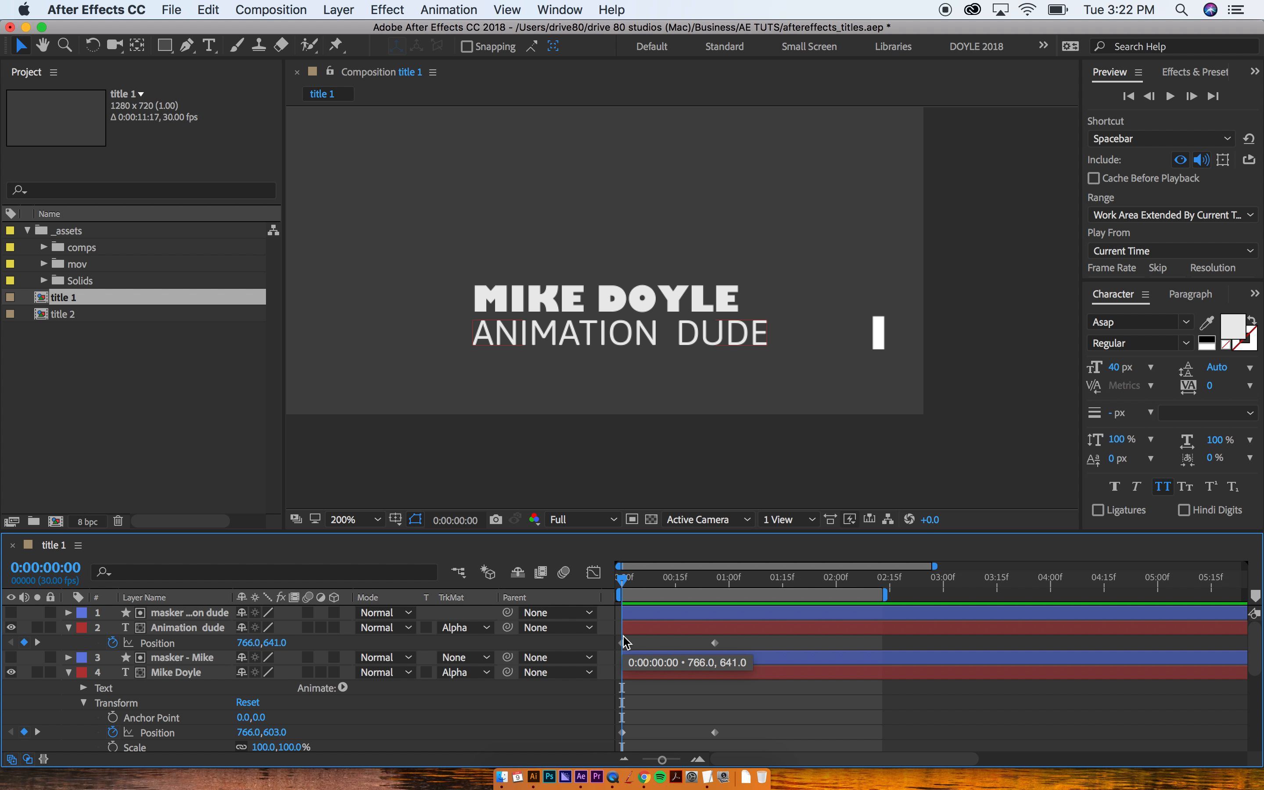
click(624, 645)
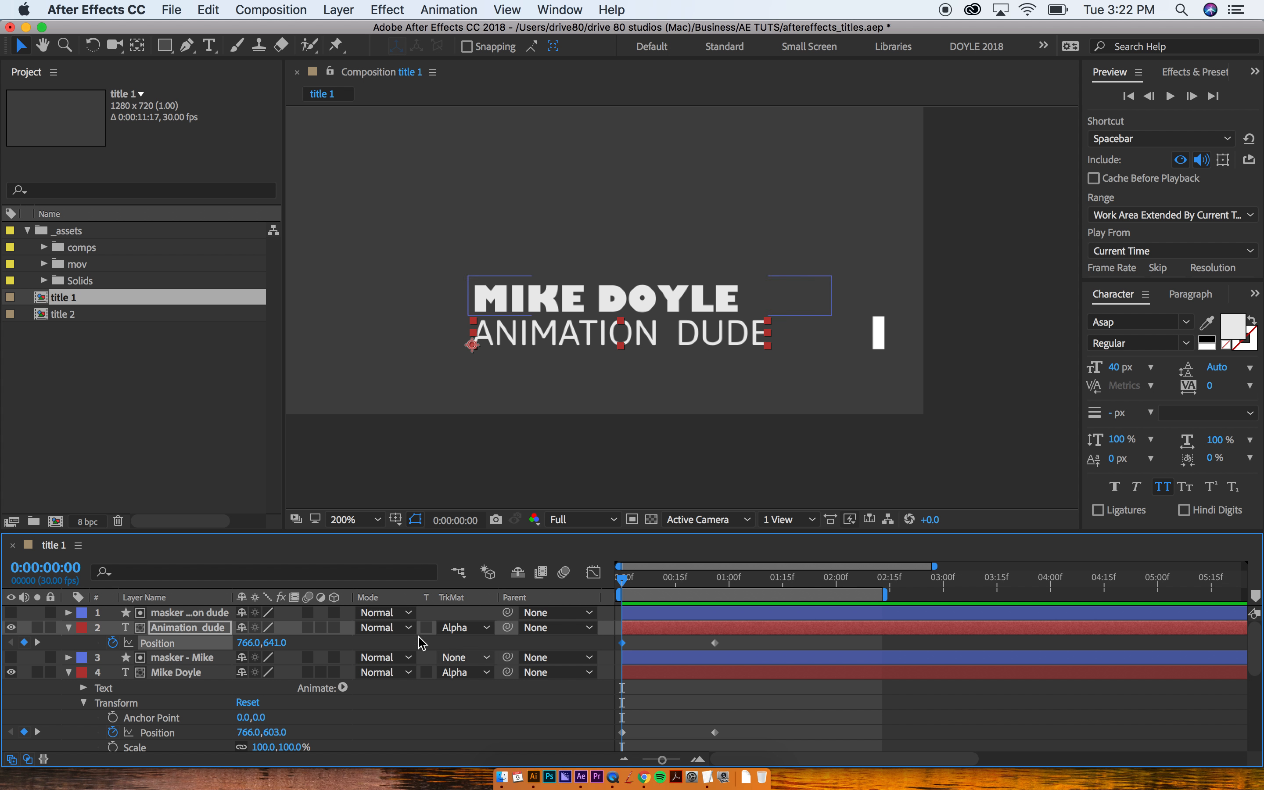
drag(263, 642, 233, 656)
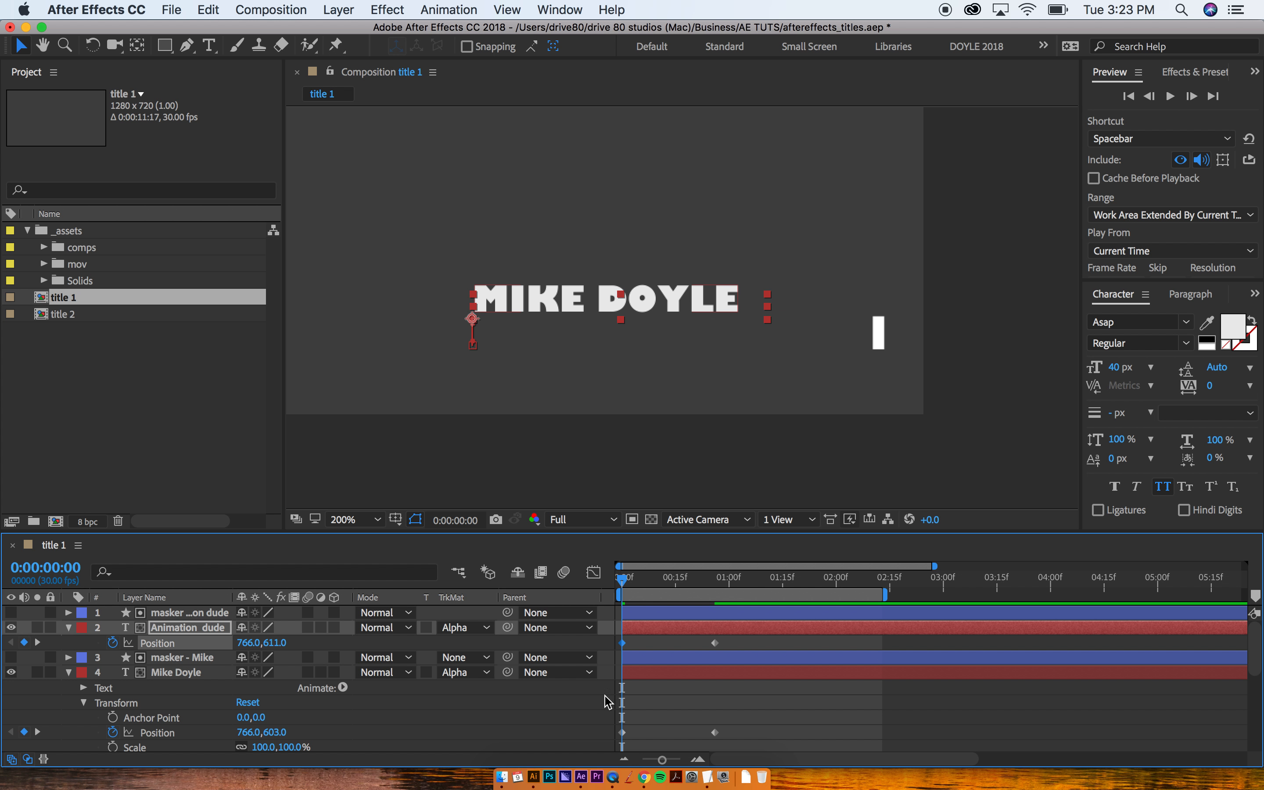
- Scrub MIKE DOYLE's first Position Y from 603 to 644 and preview the slide-up
click(645, 673)
key(u)
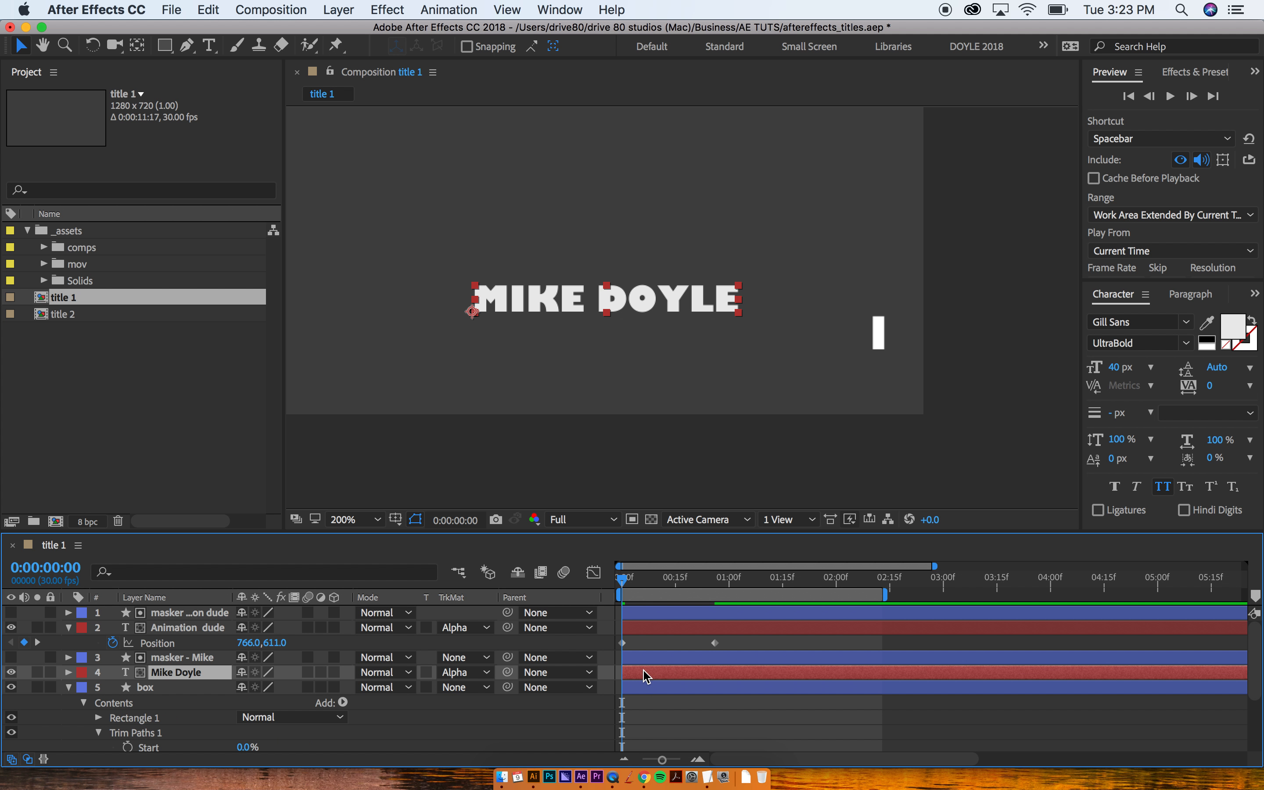
key(u)
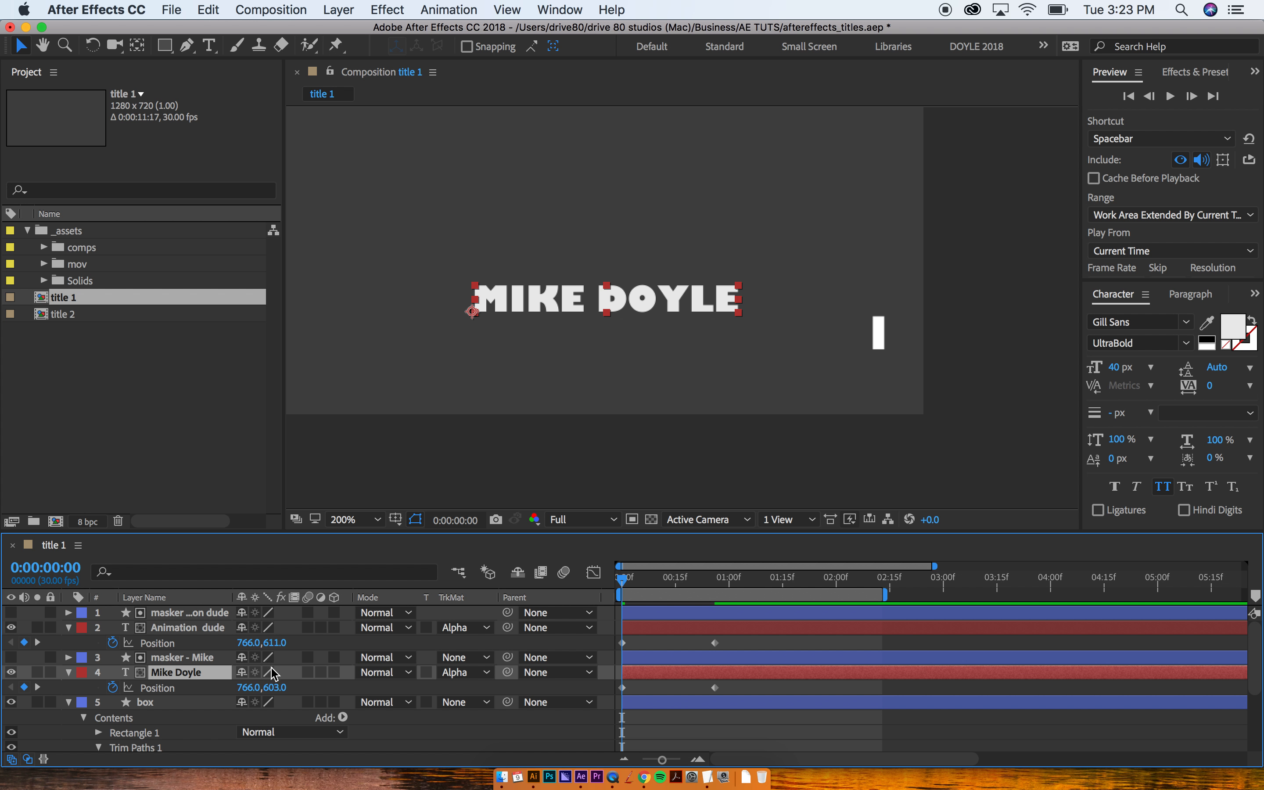
drag(274, 697, 313, 698)
key(space)
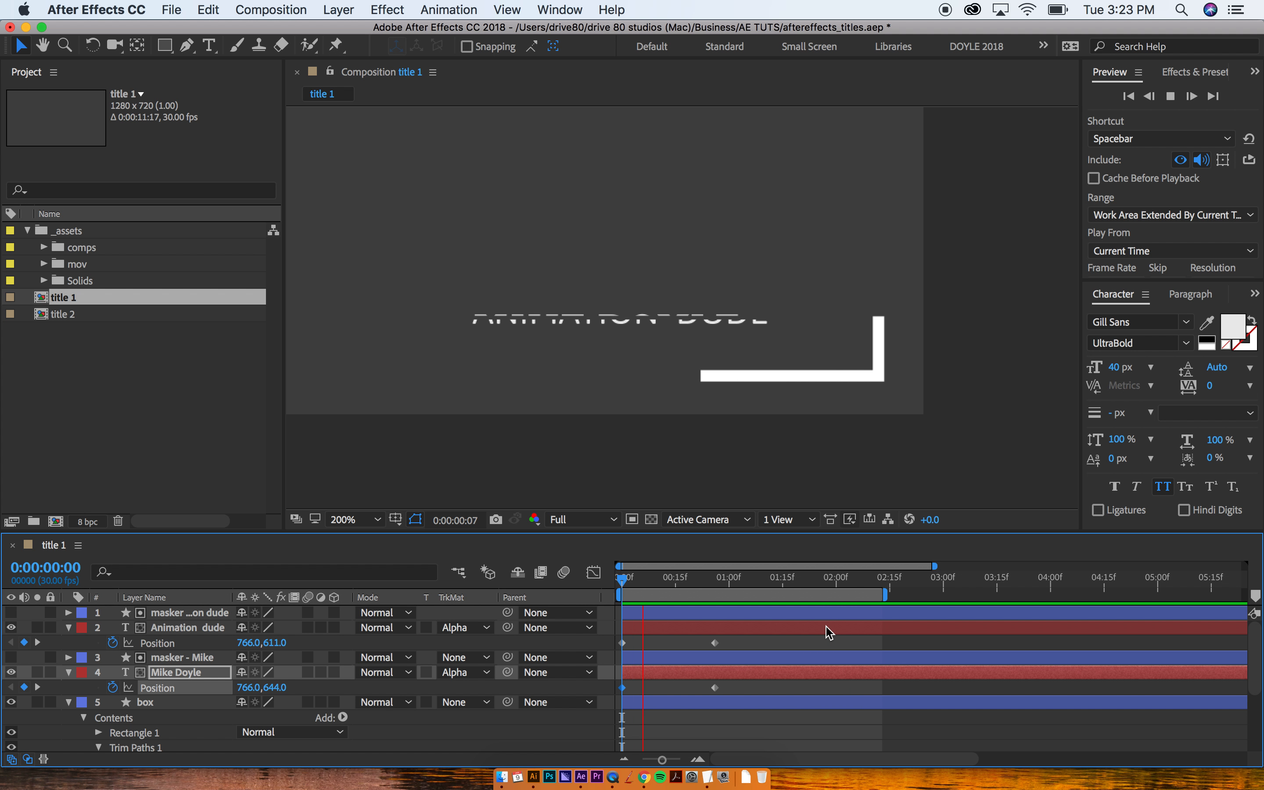
key(space)
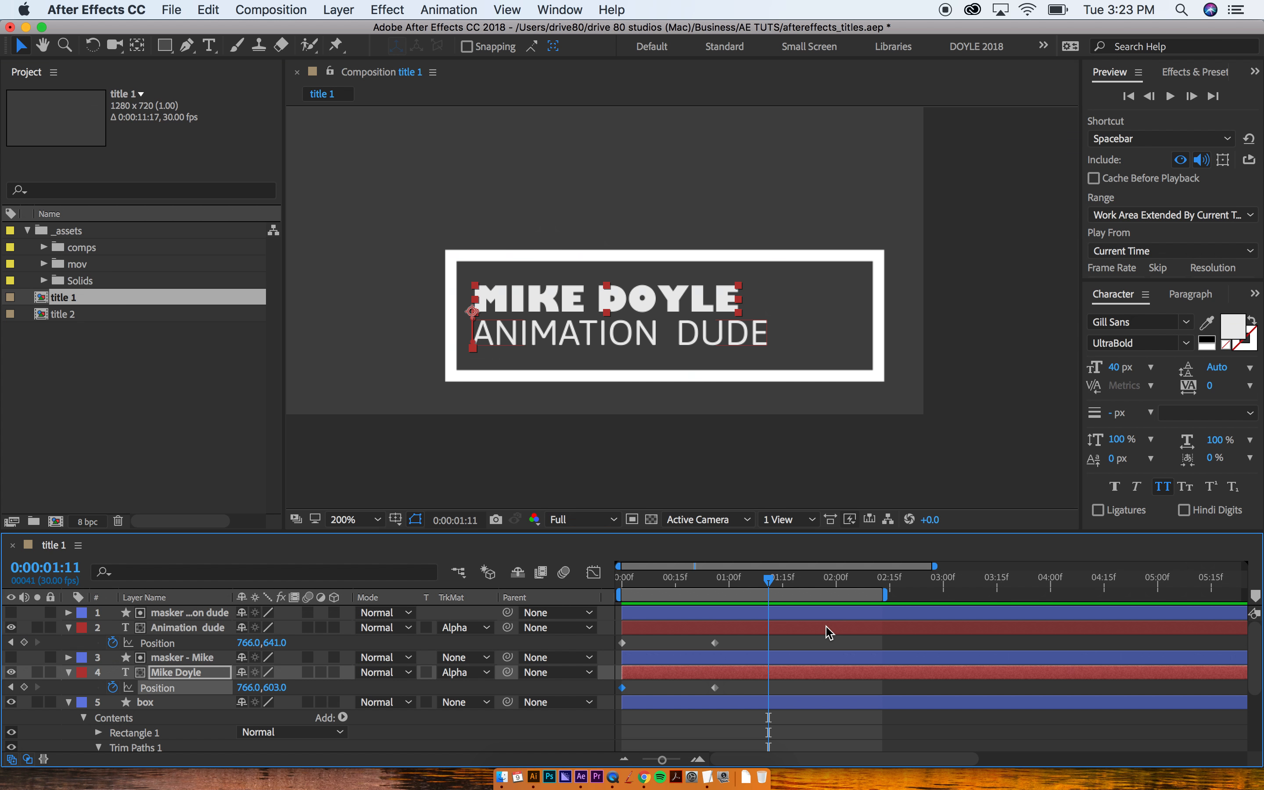
key(grave)
drag(815, 422, 602, 162)
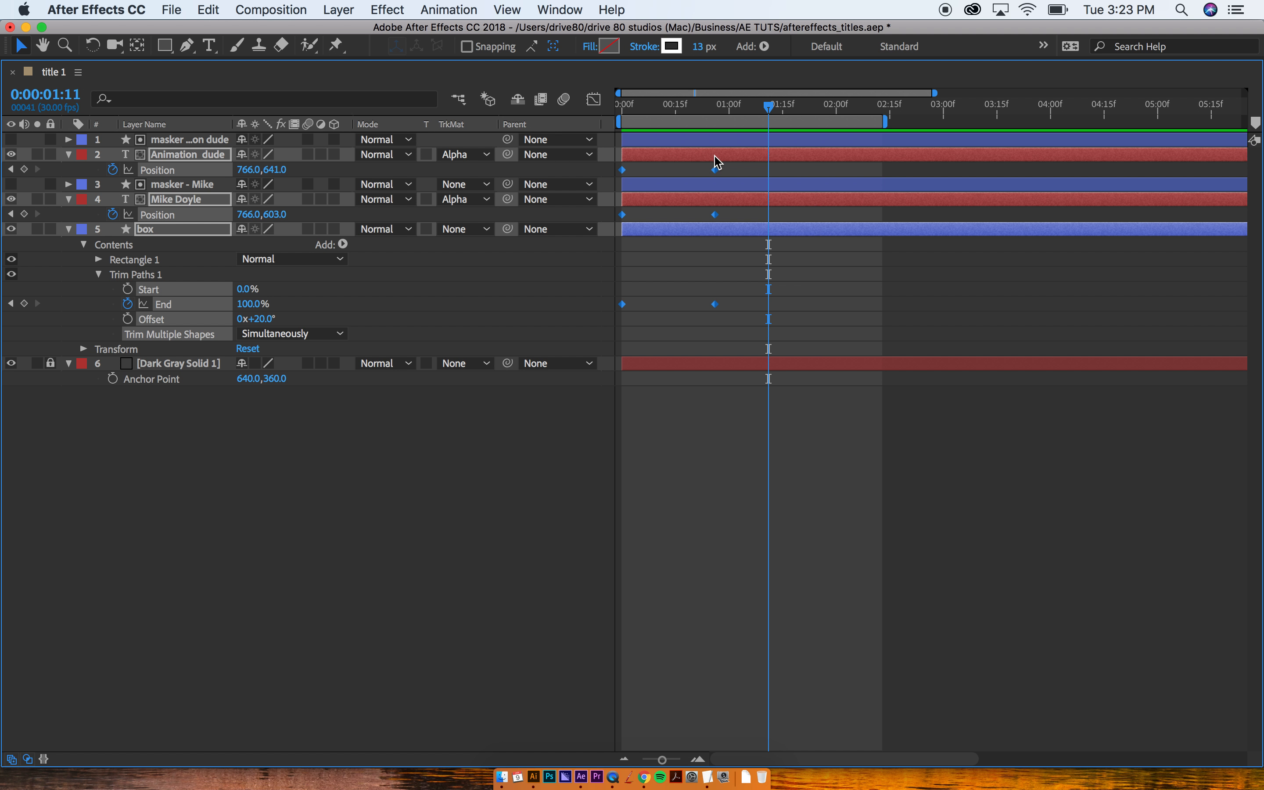
- Move the selected ending keyframes from frame 26 to about frame 19 and preview the result
mouse_move(719, 174)
drag(718, 174, 693, 178)
key(grave)
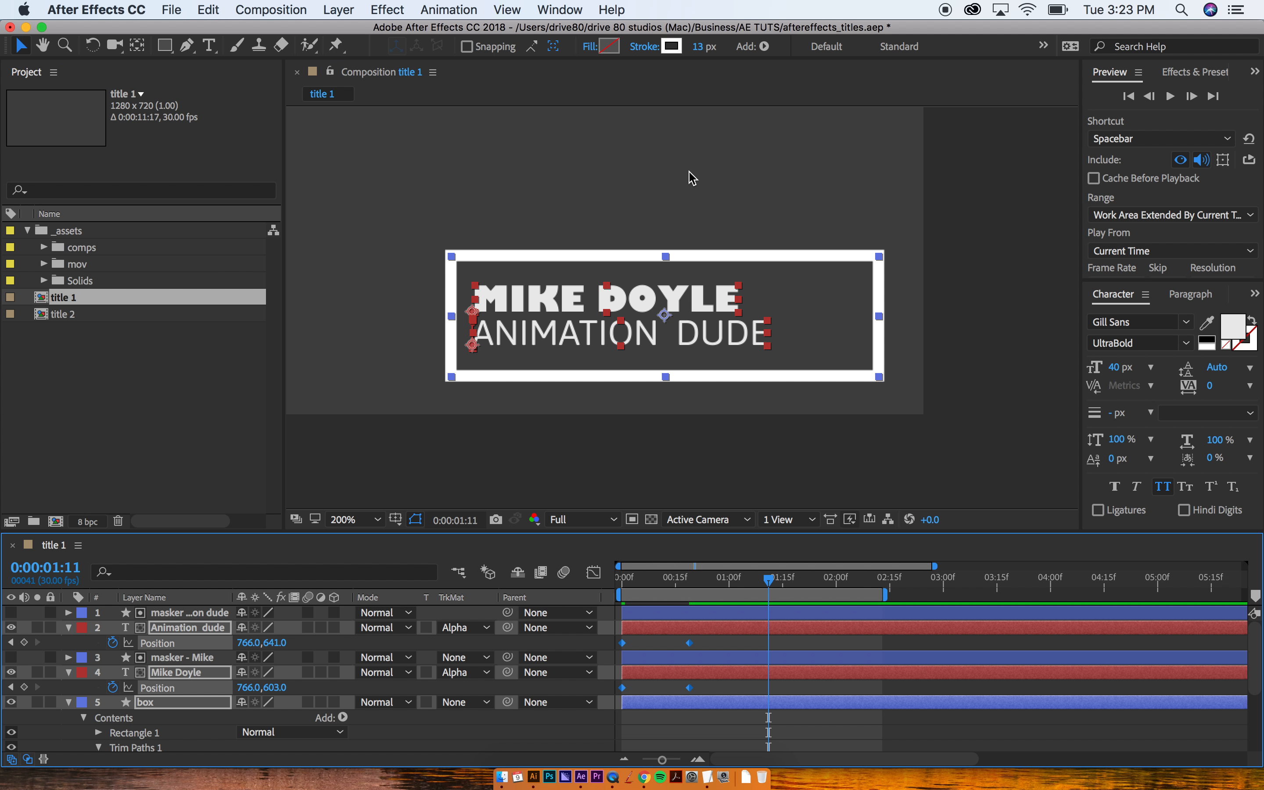
key(space)
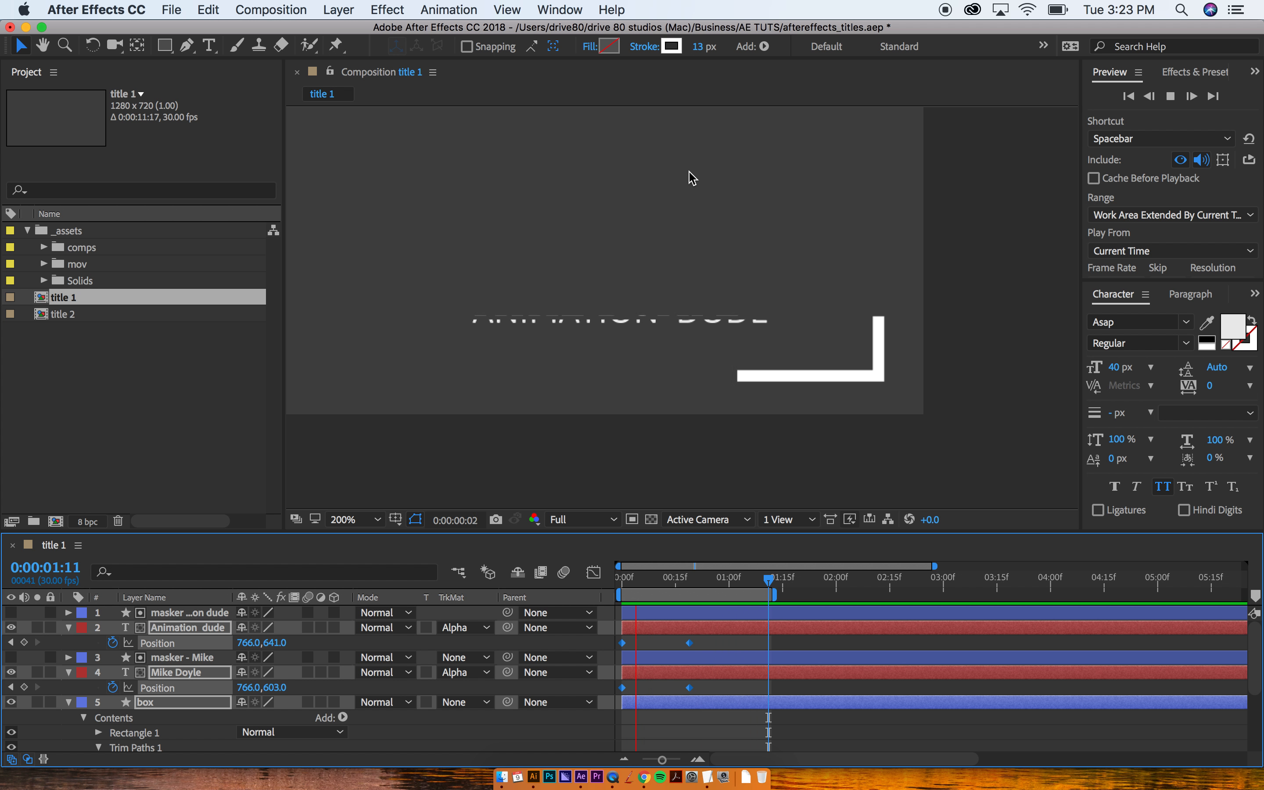
key(space)
key(comma)
click(690, 177)
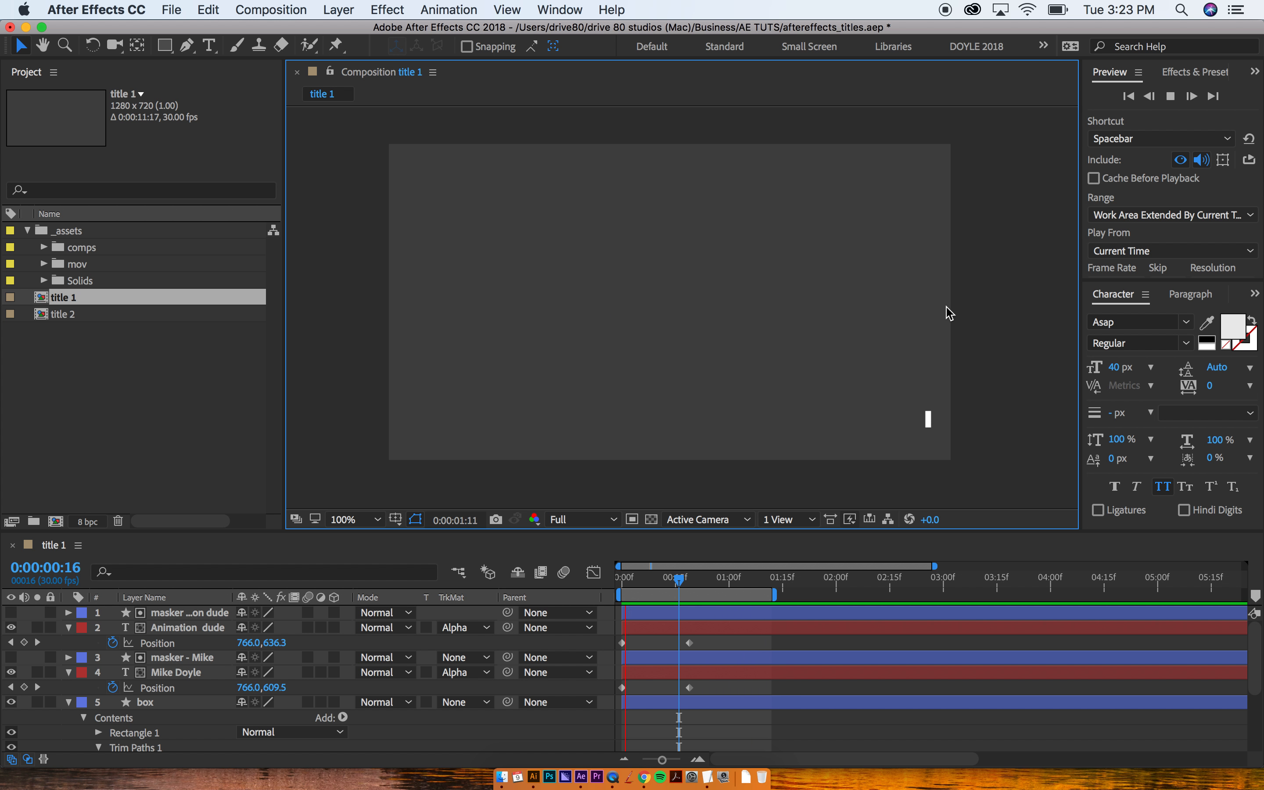
key(space)
key(space)
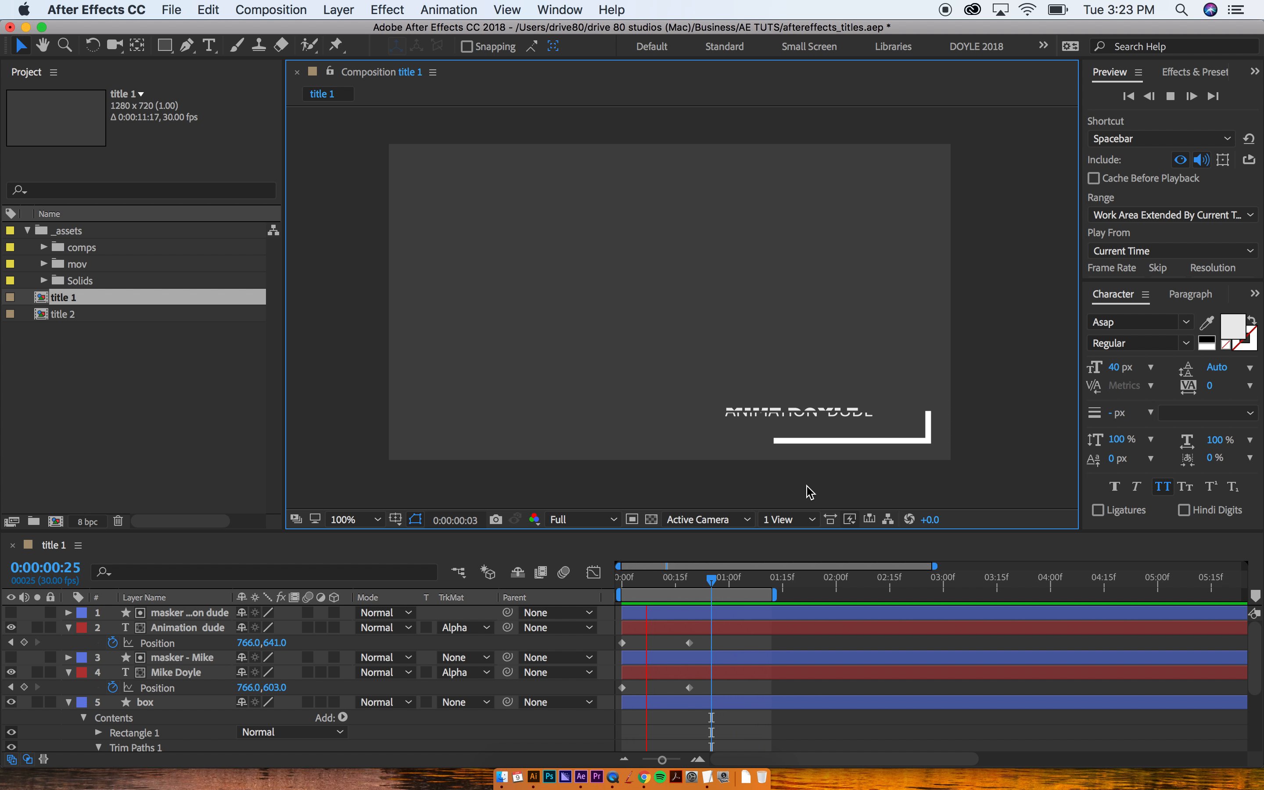
key(space)
scroll(747, 663, down, 1)
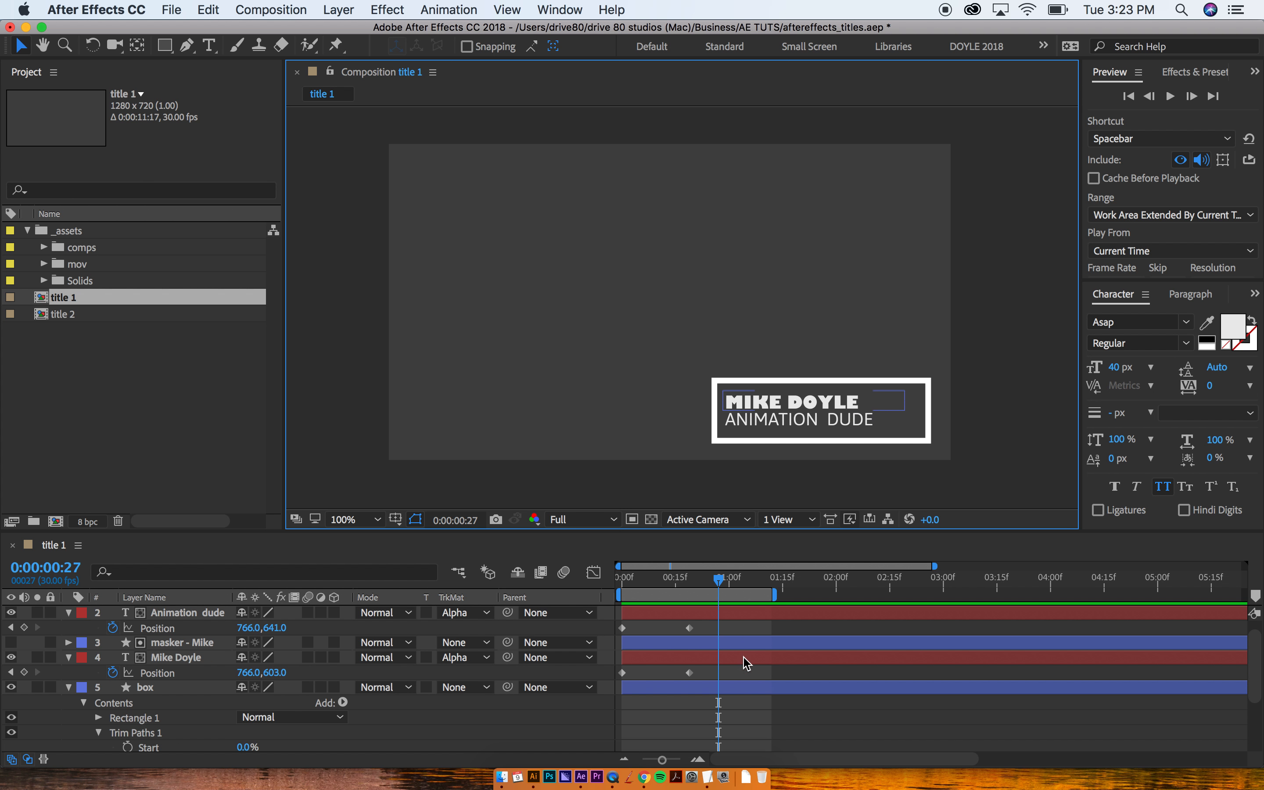
key(super+a)
- Apply Easy Ease to all Position and End keyframes in the speed graph
key(u)
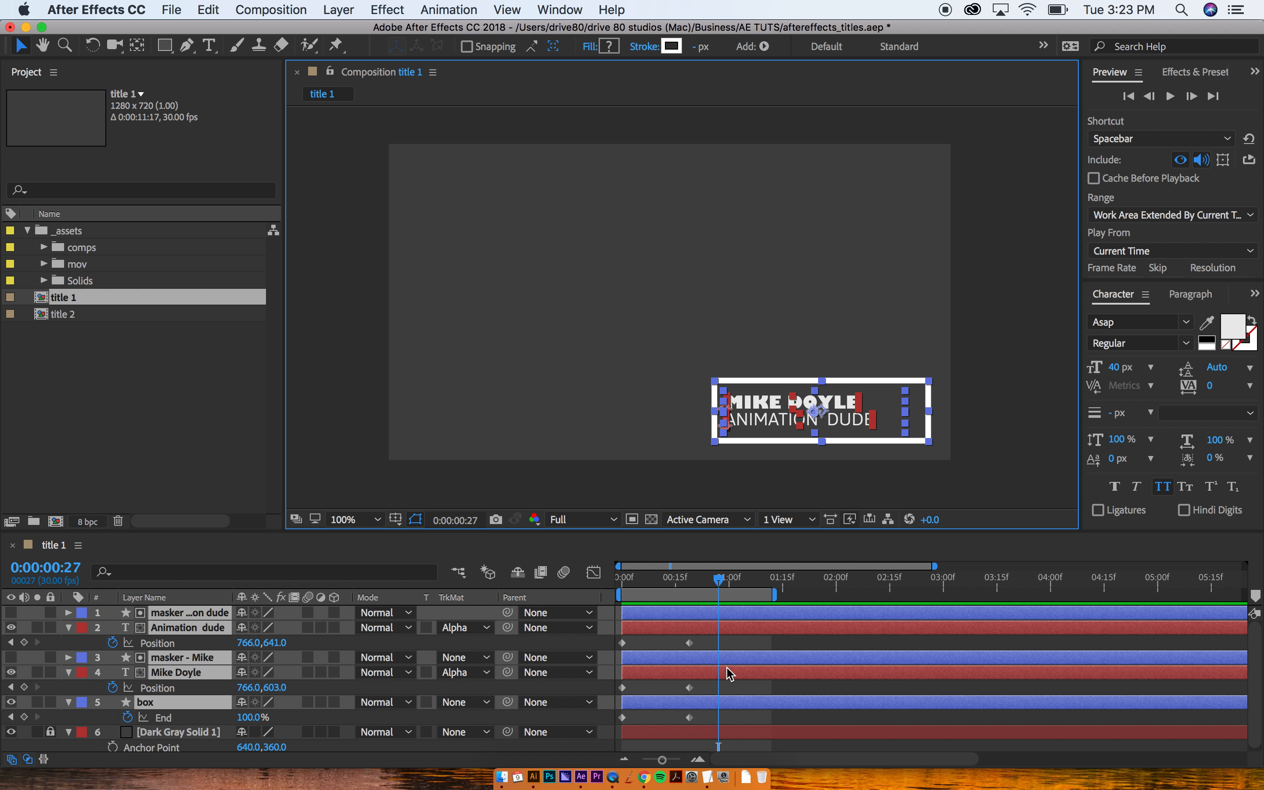
drag(710, 638, 594, 728)
click(593, 571)
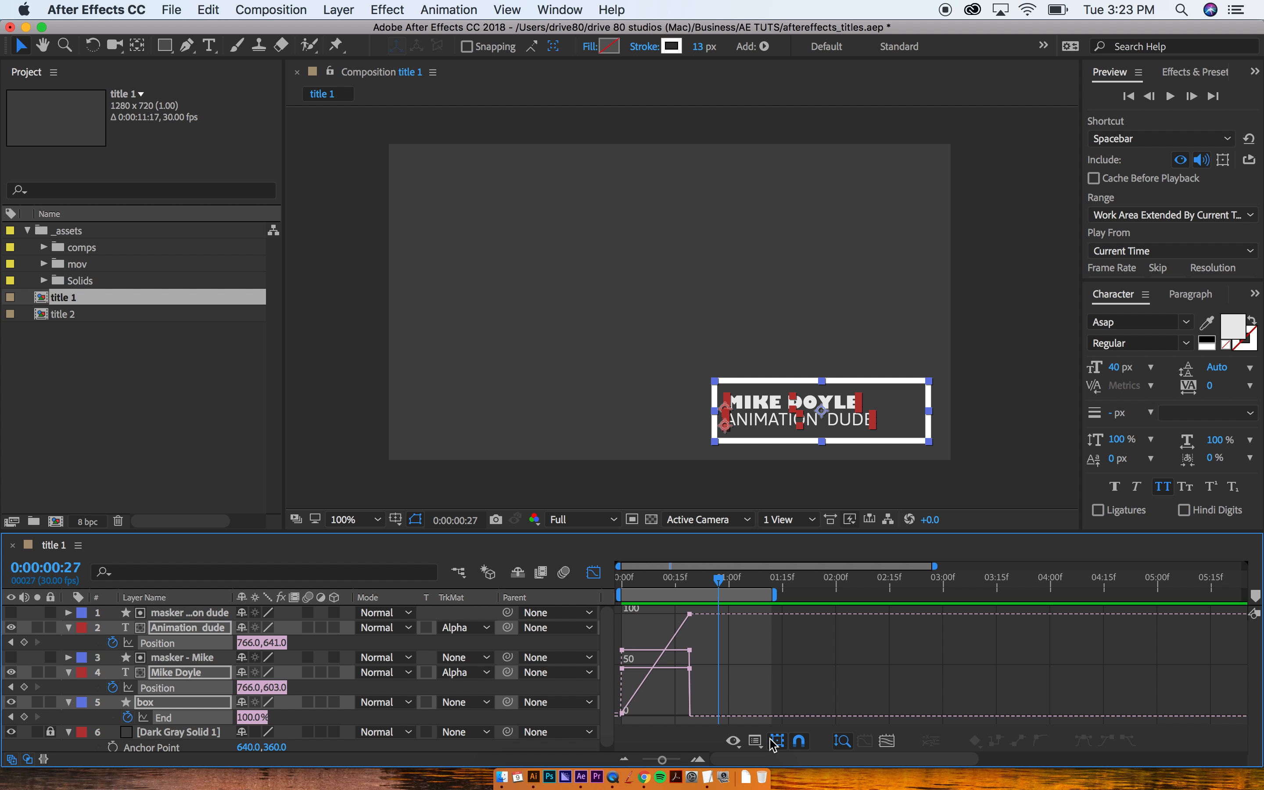
click(756, 741)
click(799, 612)
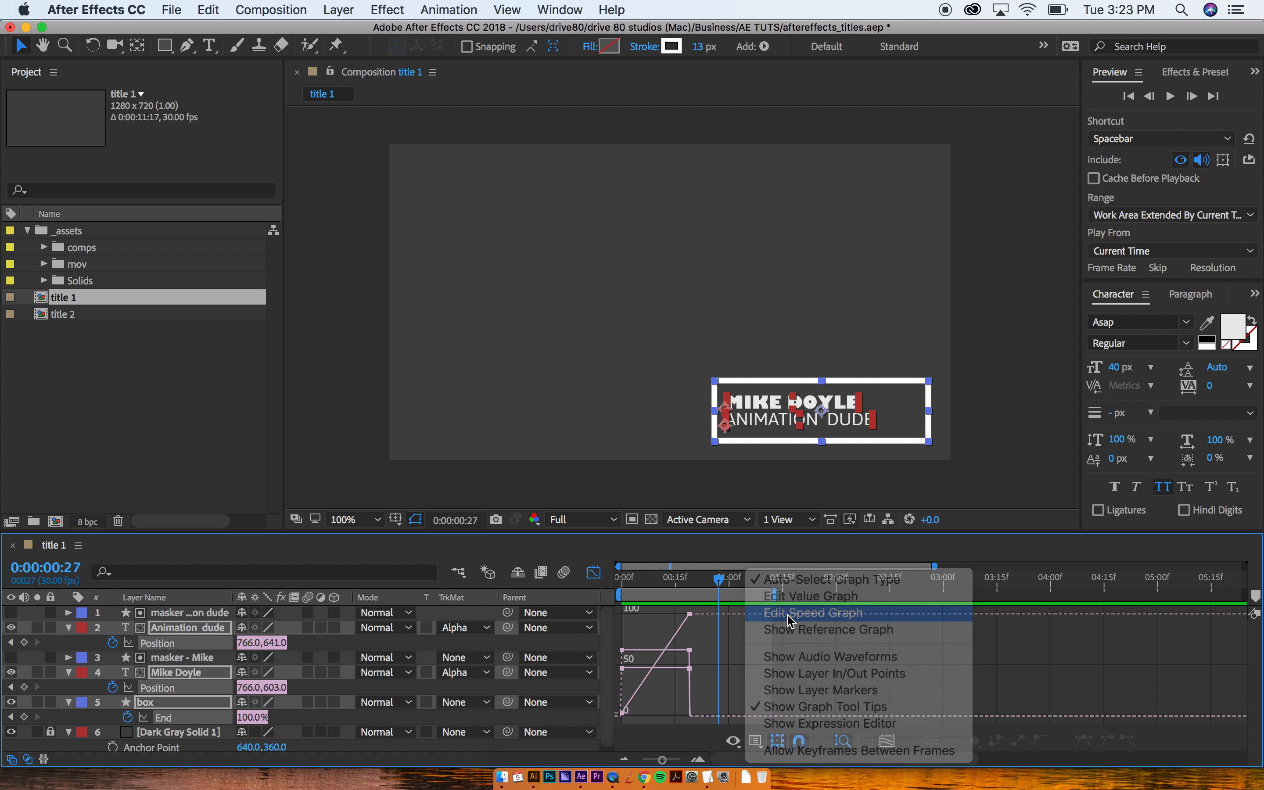
drag(703, 614, 583, 729)
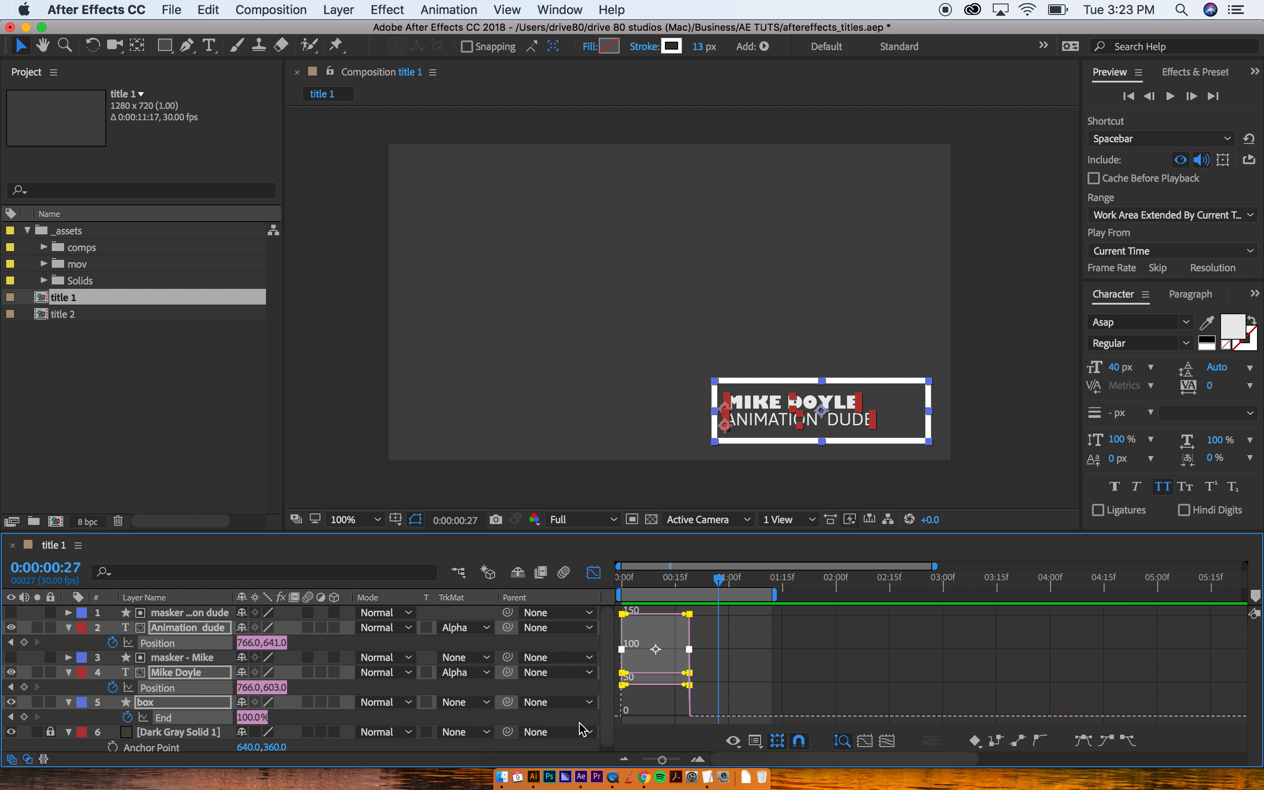
click(1084, 741)
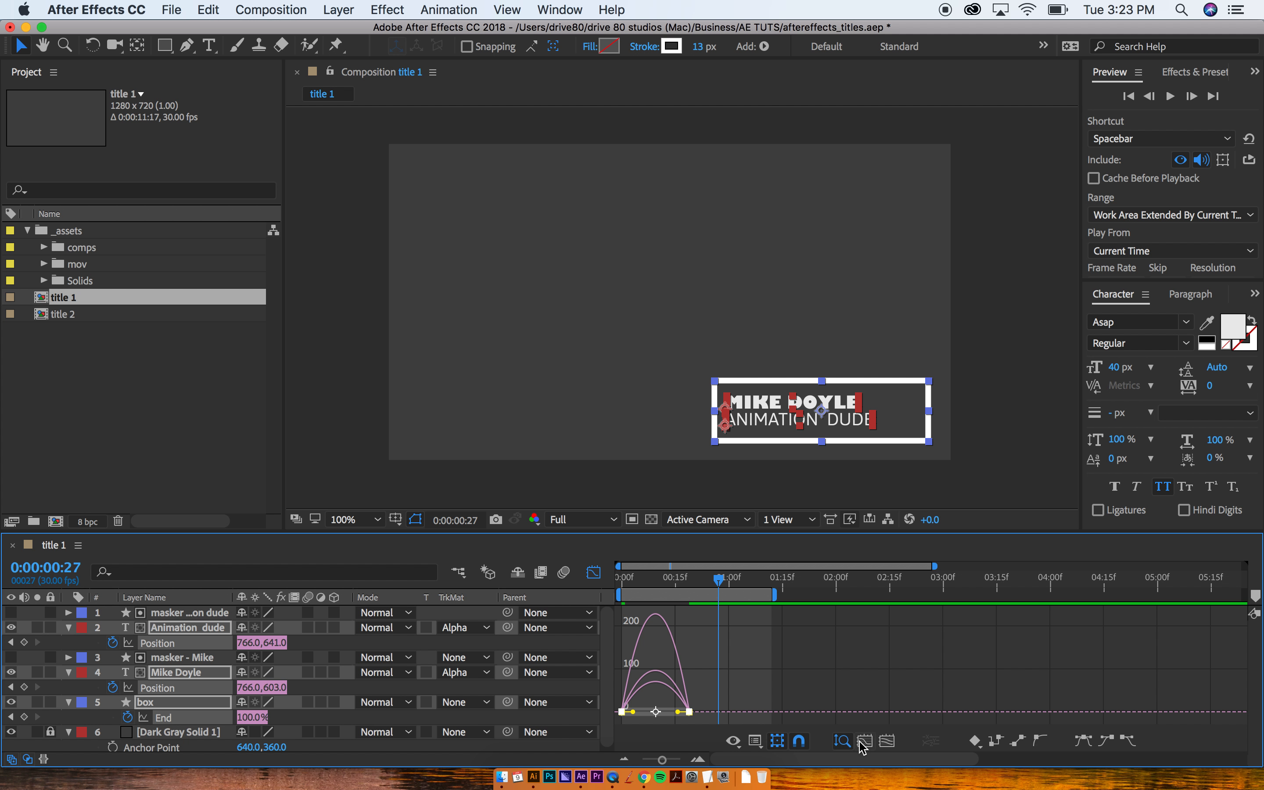
click(888, 742)
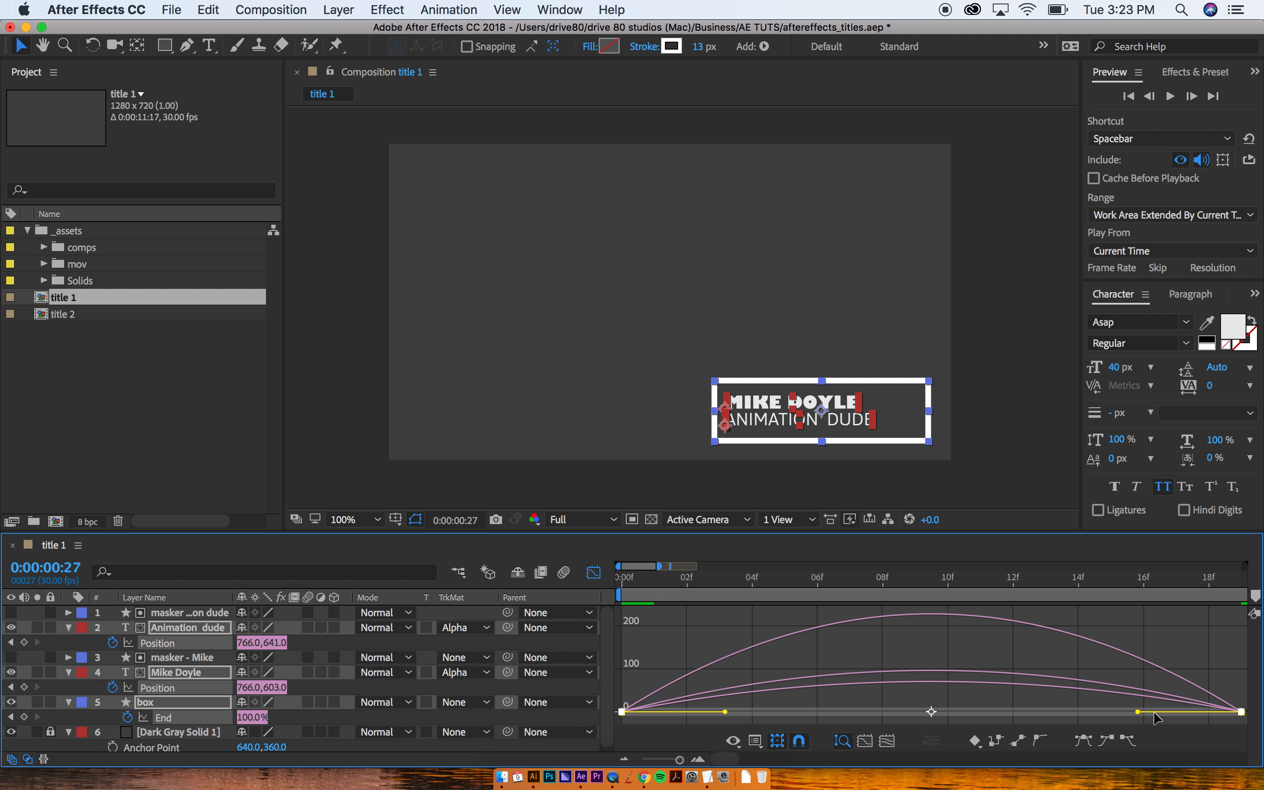
- Drag the End keyframe's influence handle so the border's speed peaks earlier, then preview
drag(1138, 711, 1051, 711)
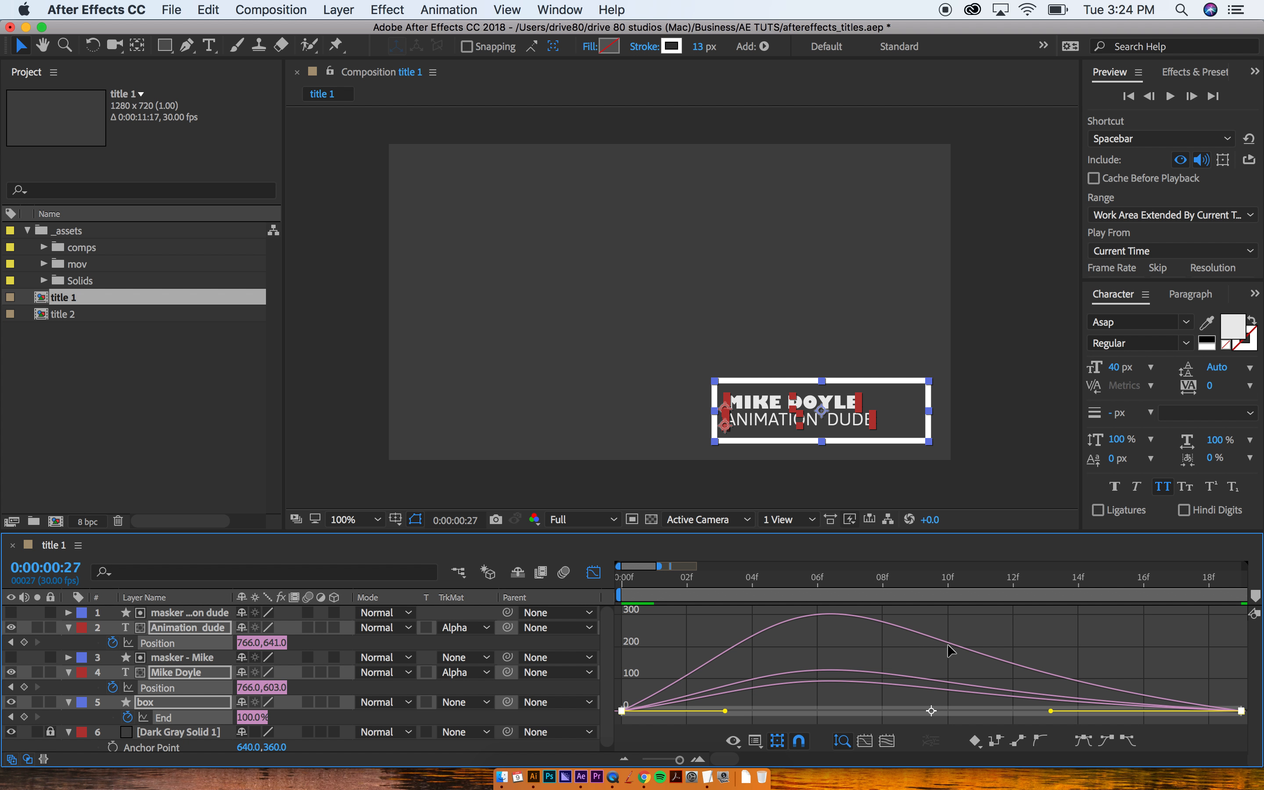
key(minus)
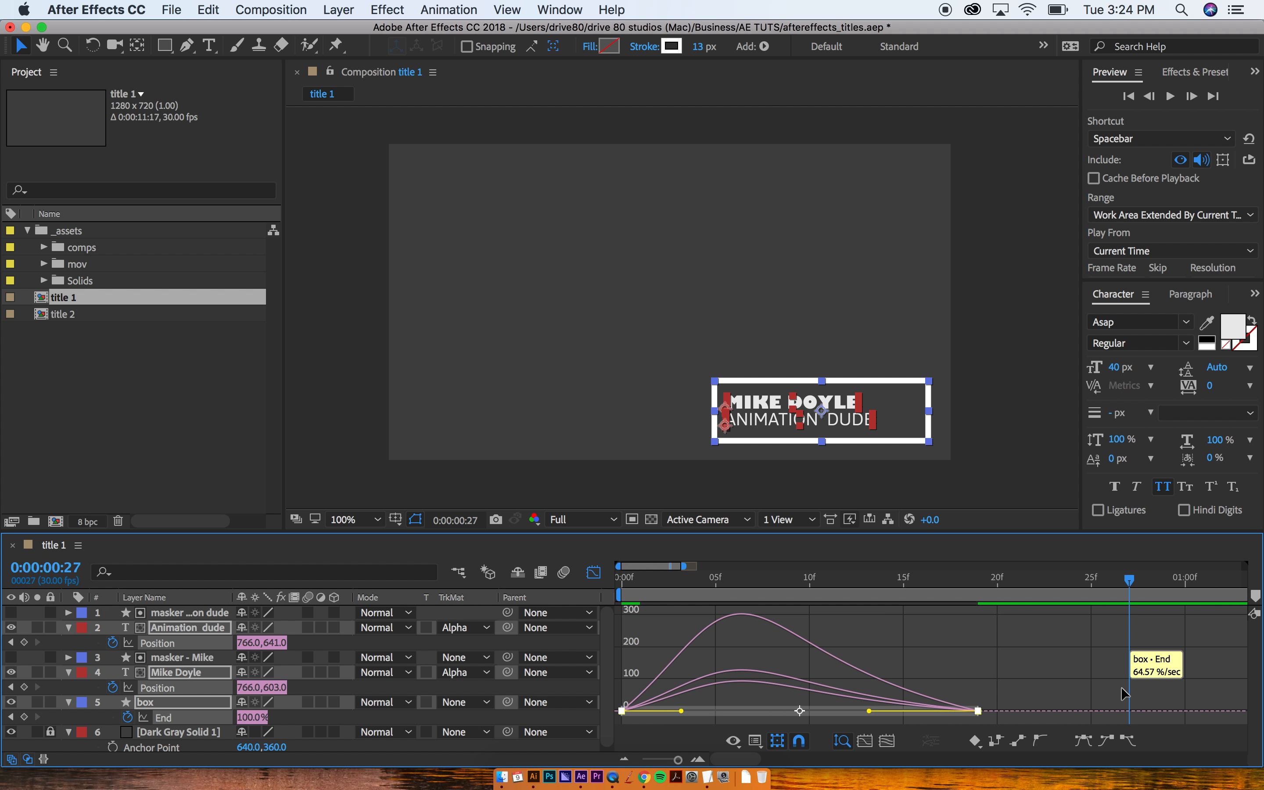
key(space)
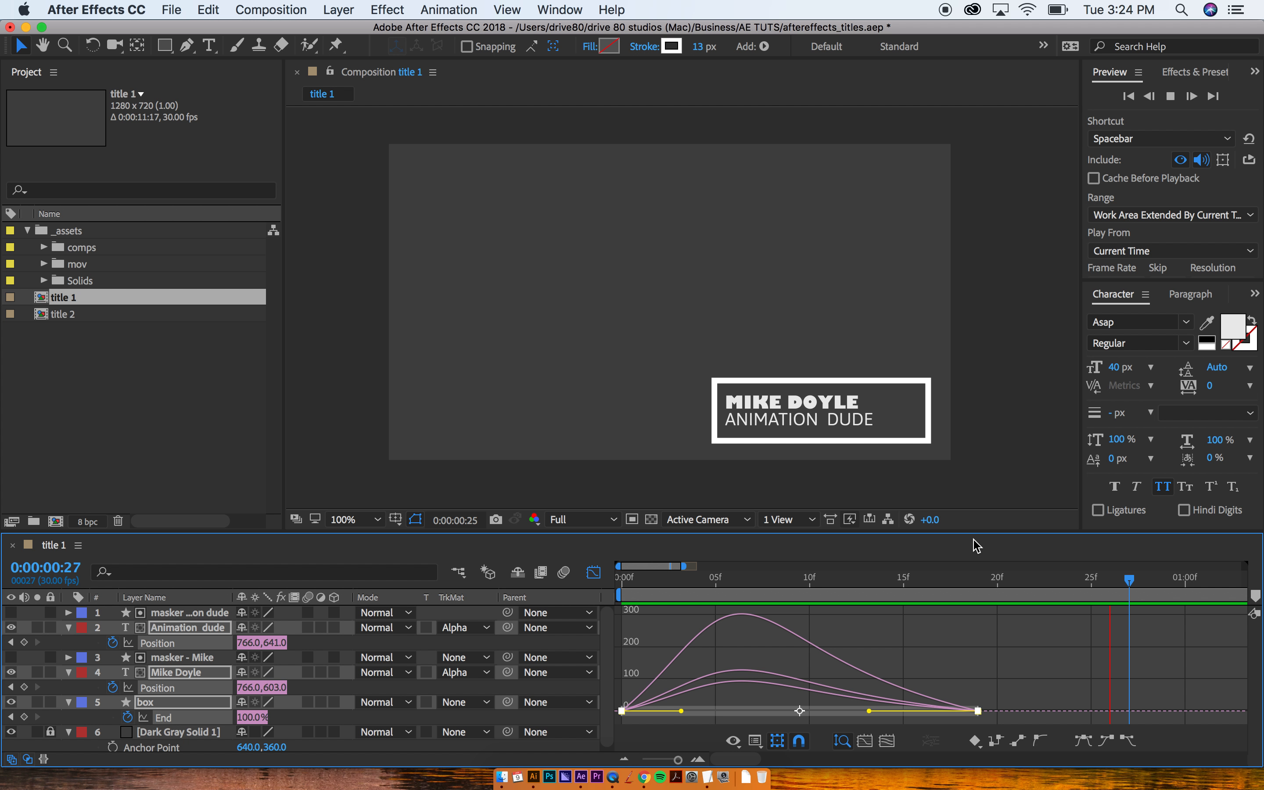
key(space)
- Move the ending Position and End keyframes later to frame 29 and preview
click(594, 572)
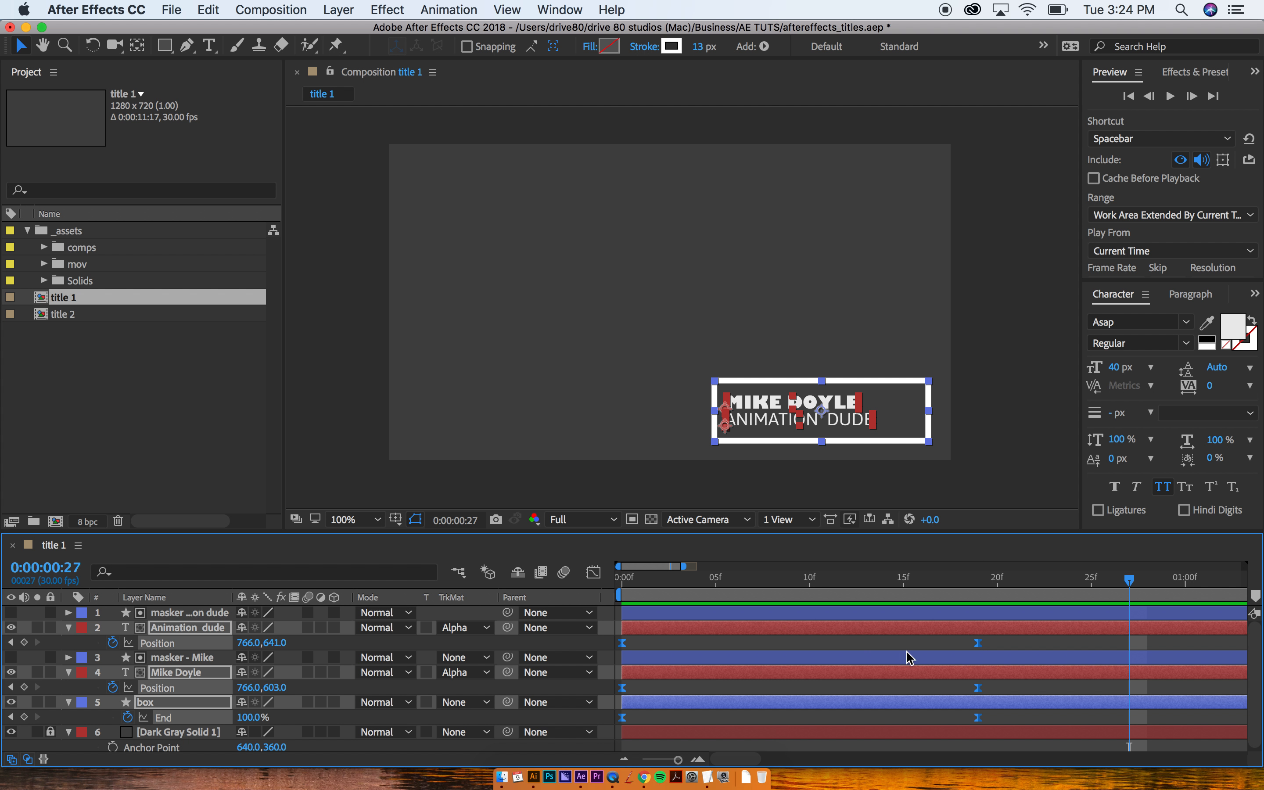
key(minus)
key(minus)
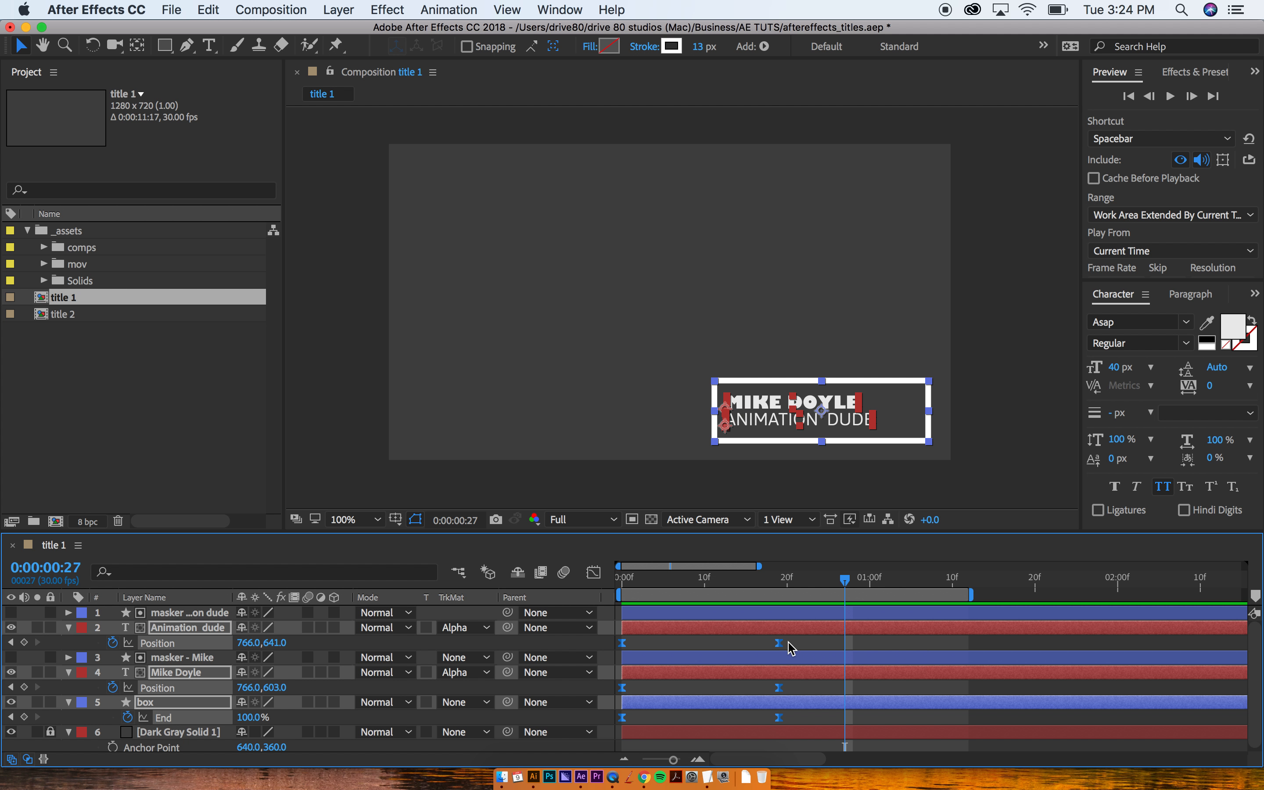
drag(781, 648, 863, 648)
key(space)
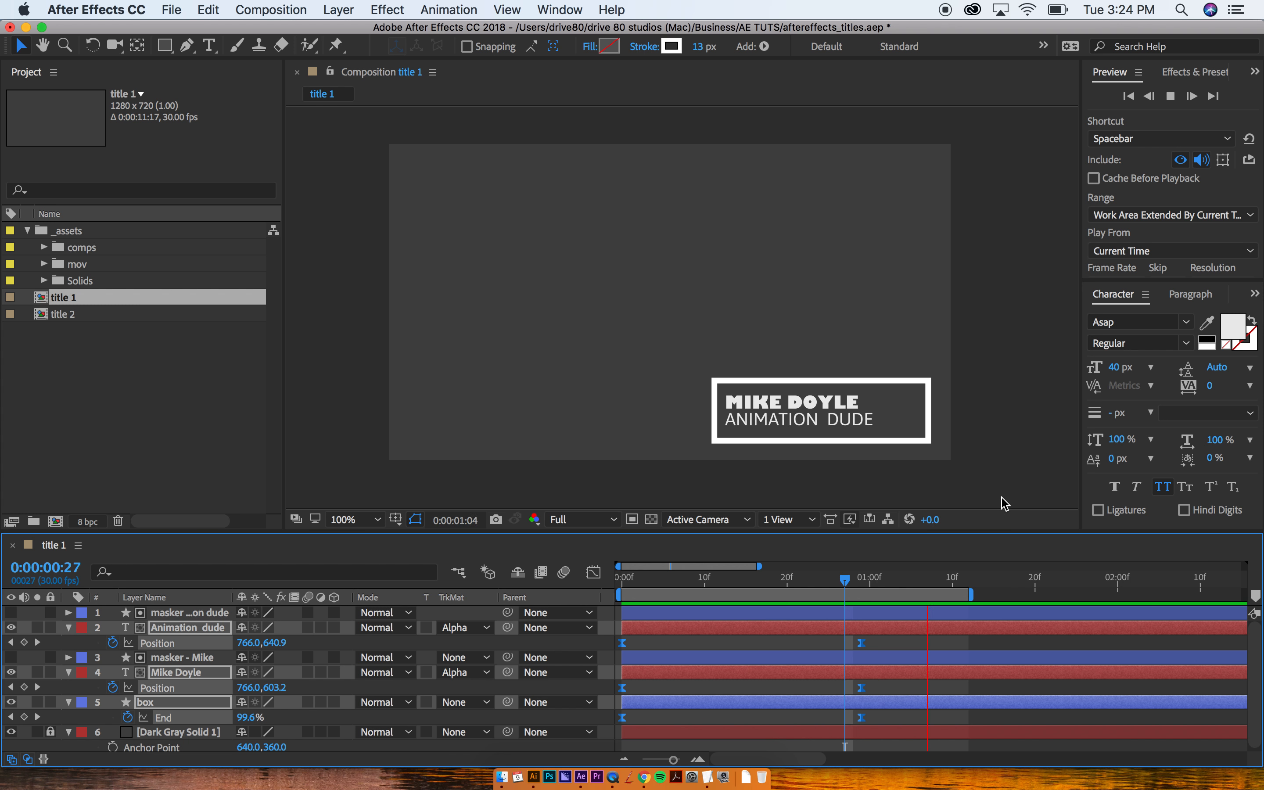
key(space)
- Extend the work area end to about 4.8 seconds and play the preview
key(Home)
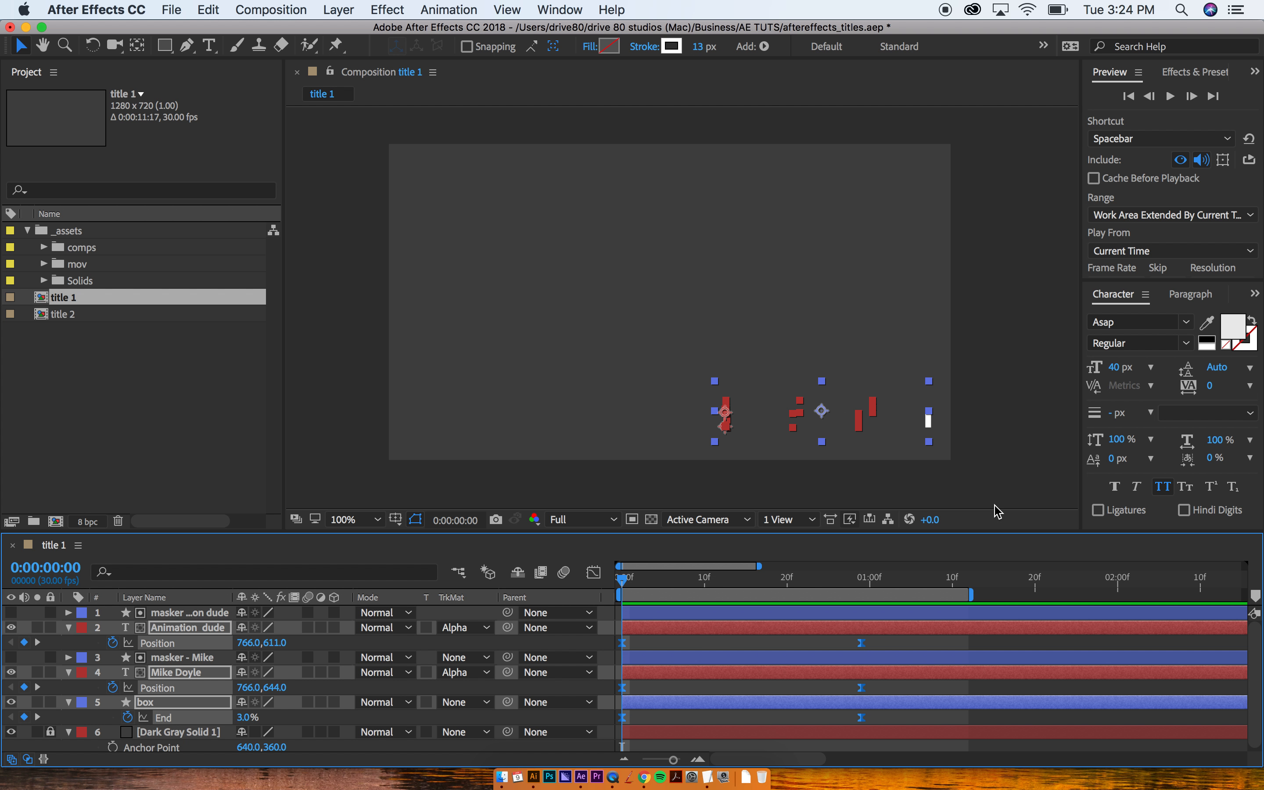
key(minus)
key(minus)
key(minus)
drag(703, 594, 873, 590)
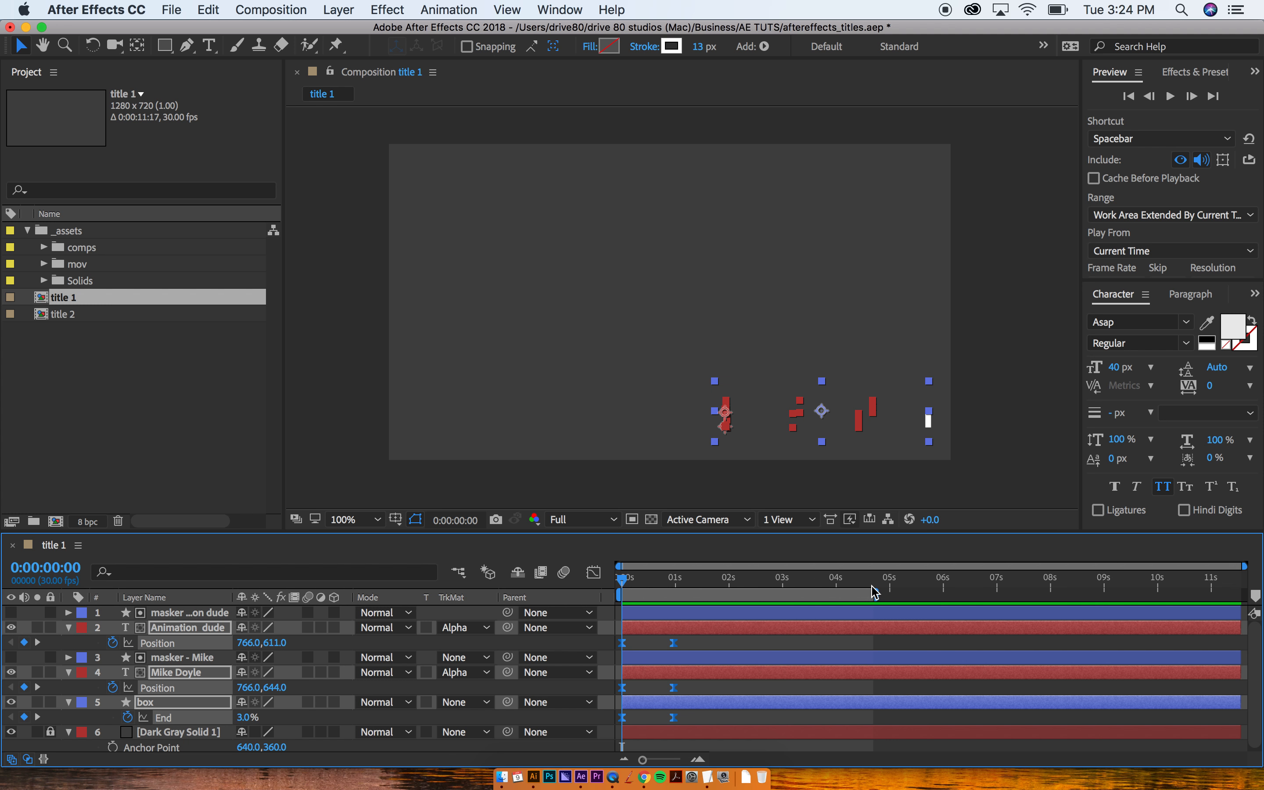
key(space)
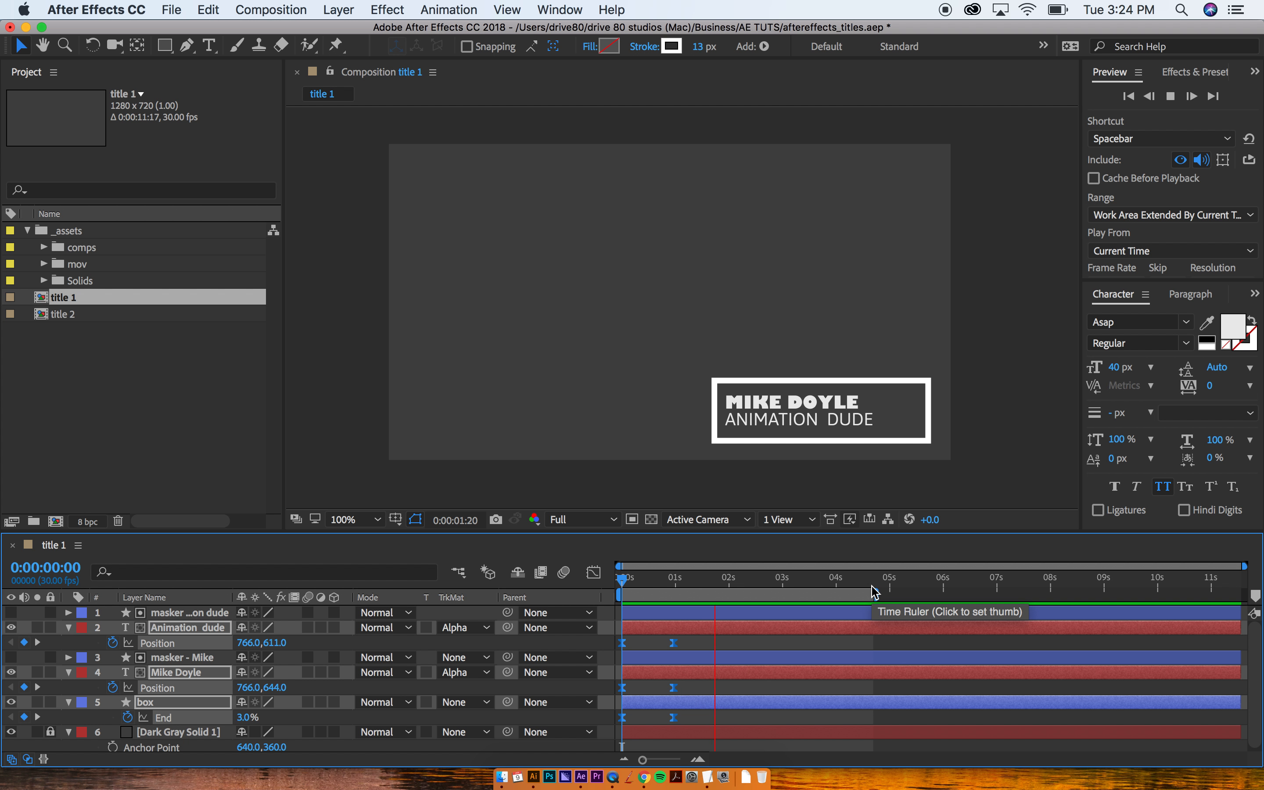
- Add hold Position keyframes at 0:00:03:09 on both title text layers
key(space)
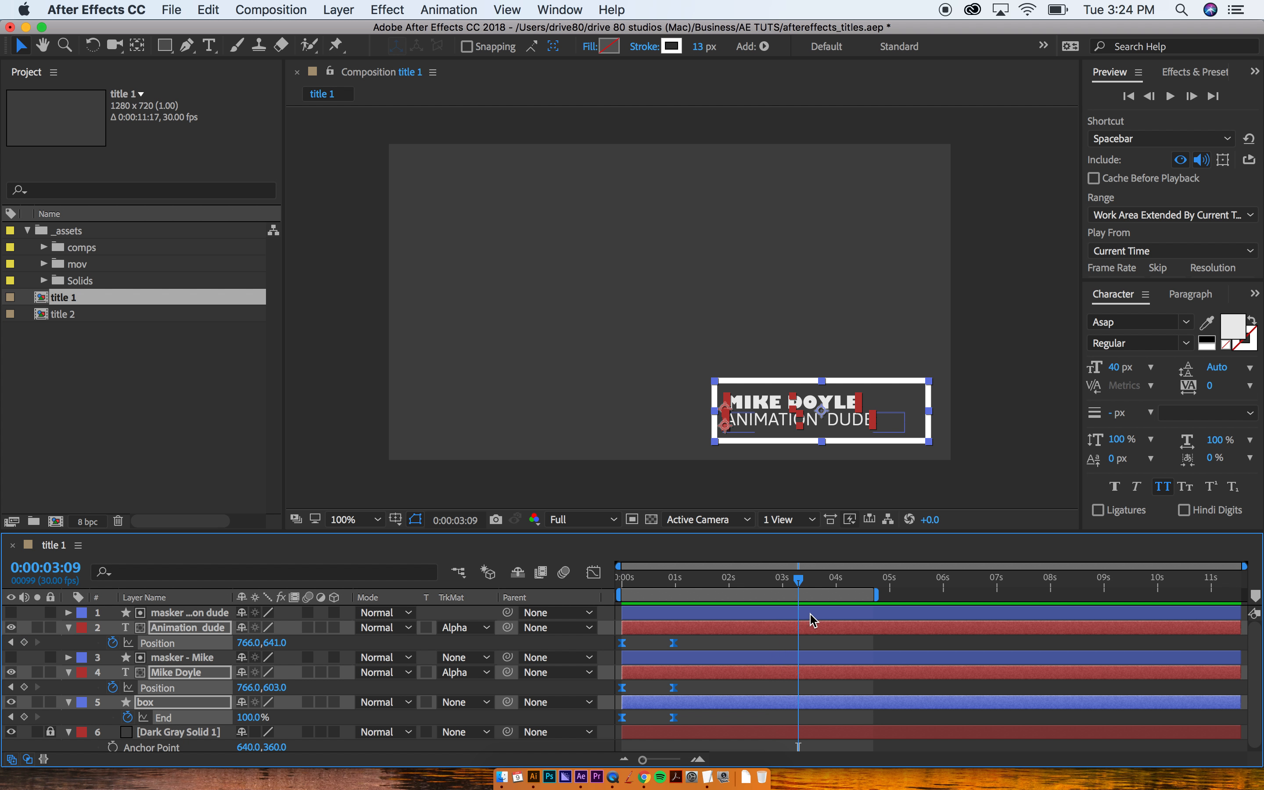
click(791, 638)
click(793, 627)
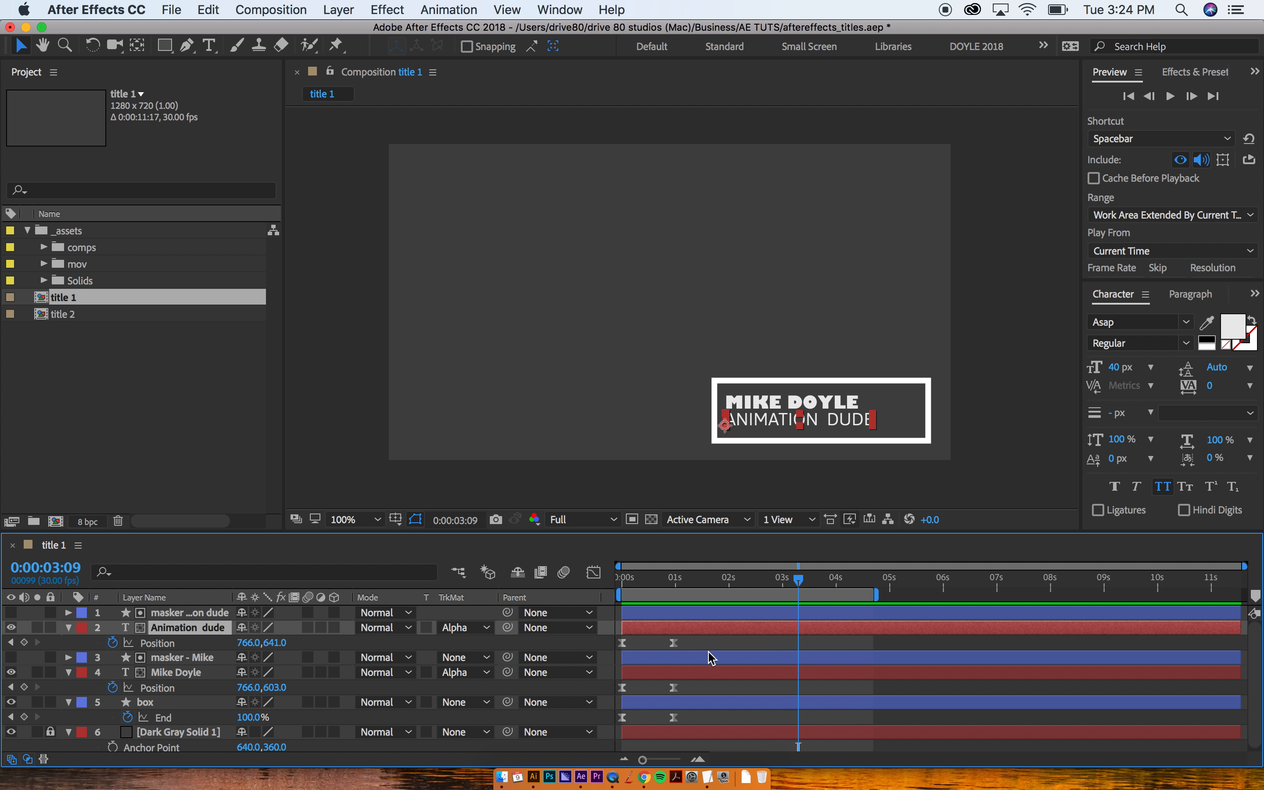
super+click(734, 675)
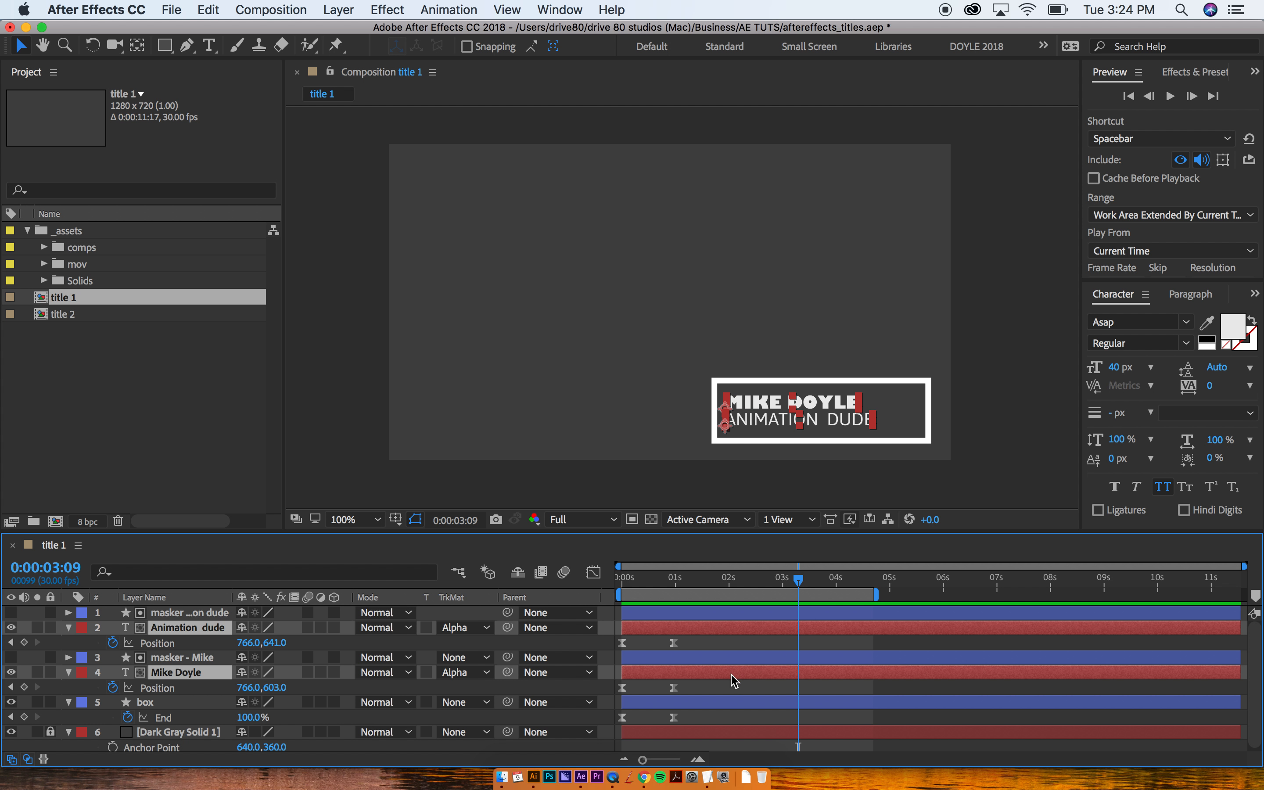
key(alt+shift+p)
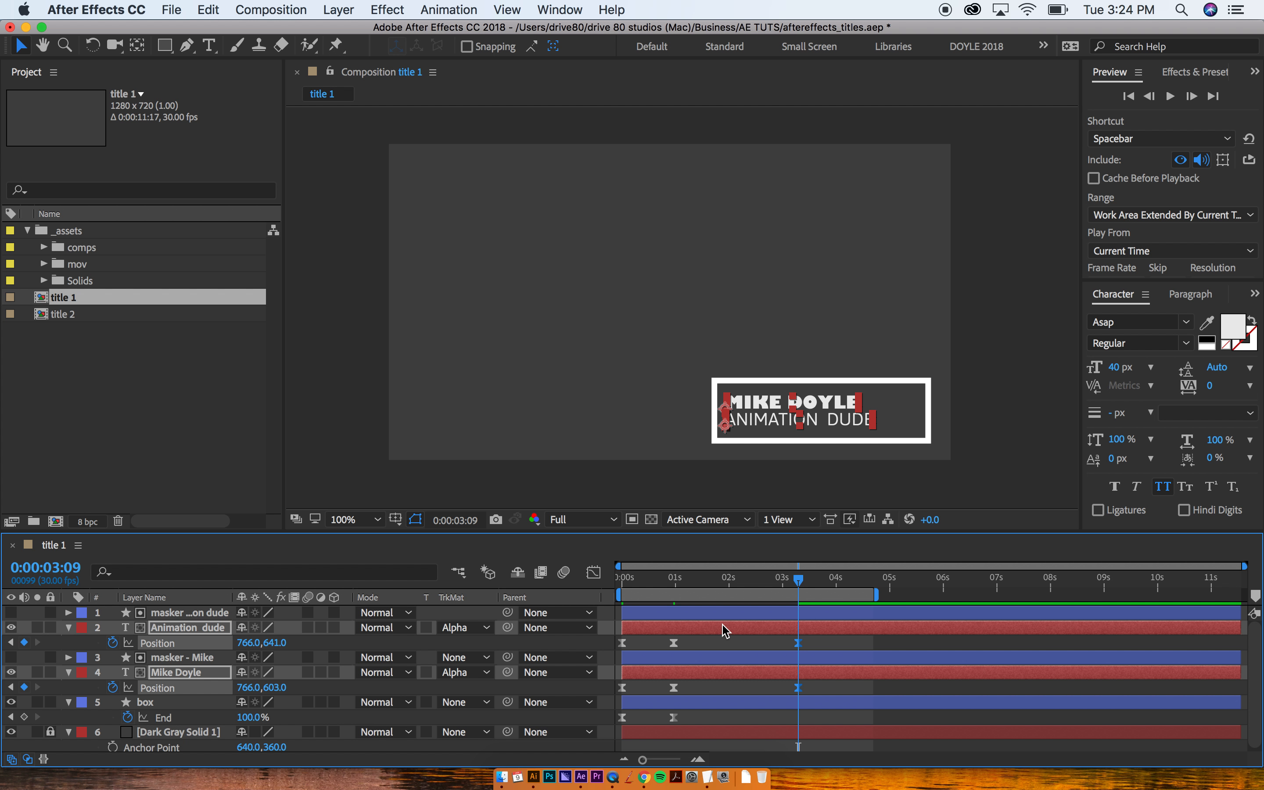
- Paste each title line's first Position keyframe at 0:00:03:23 so both lines slide out
drag(811, 585, 825, 582)
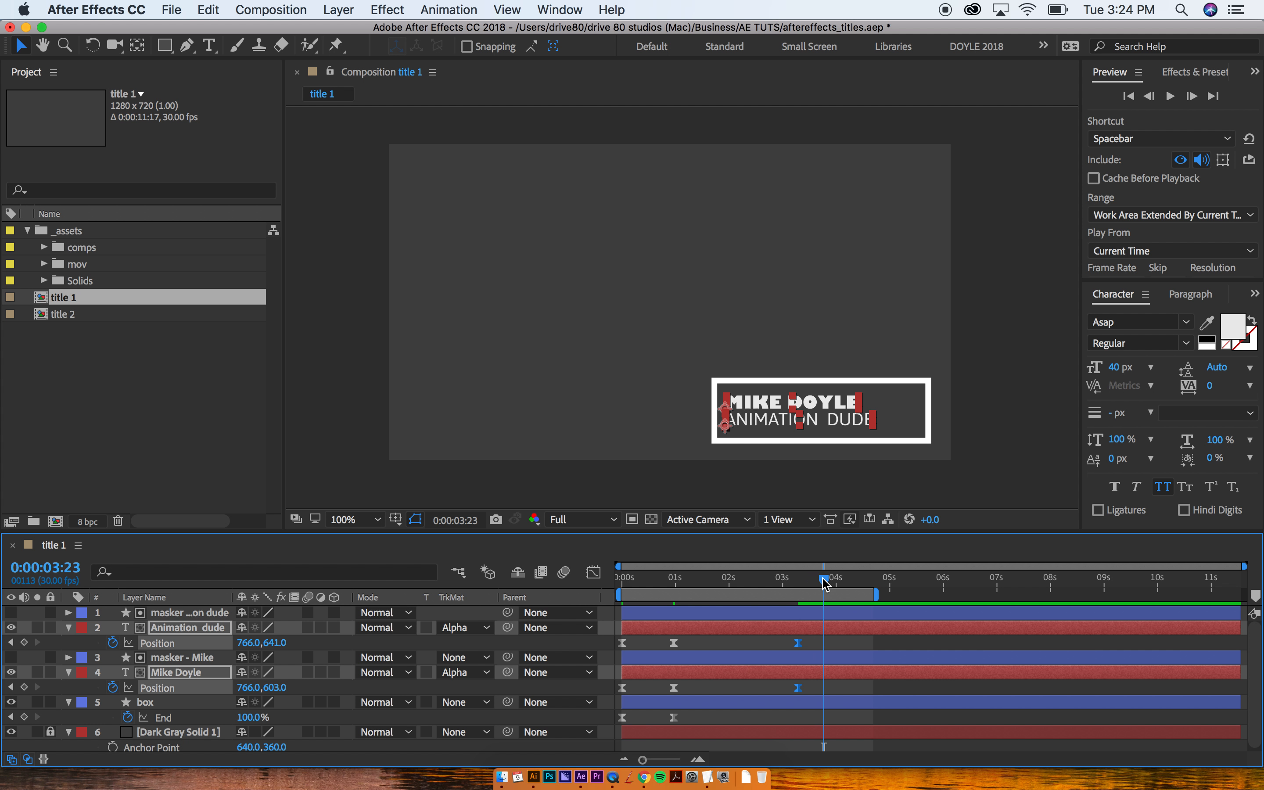
click(623, 643)
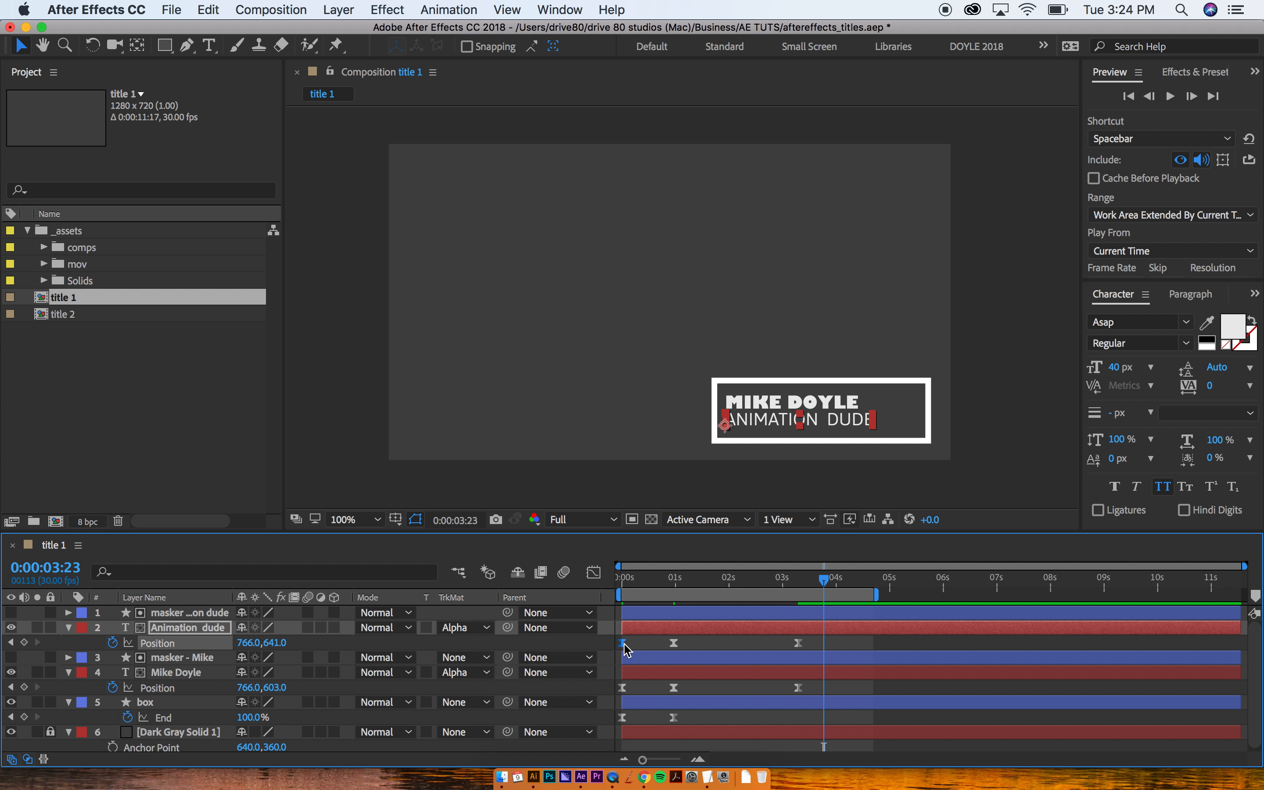
key(cmd+c)
key(cmd+v)
click(625, 687)
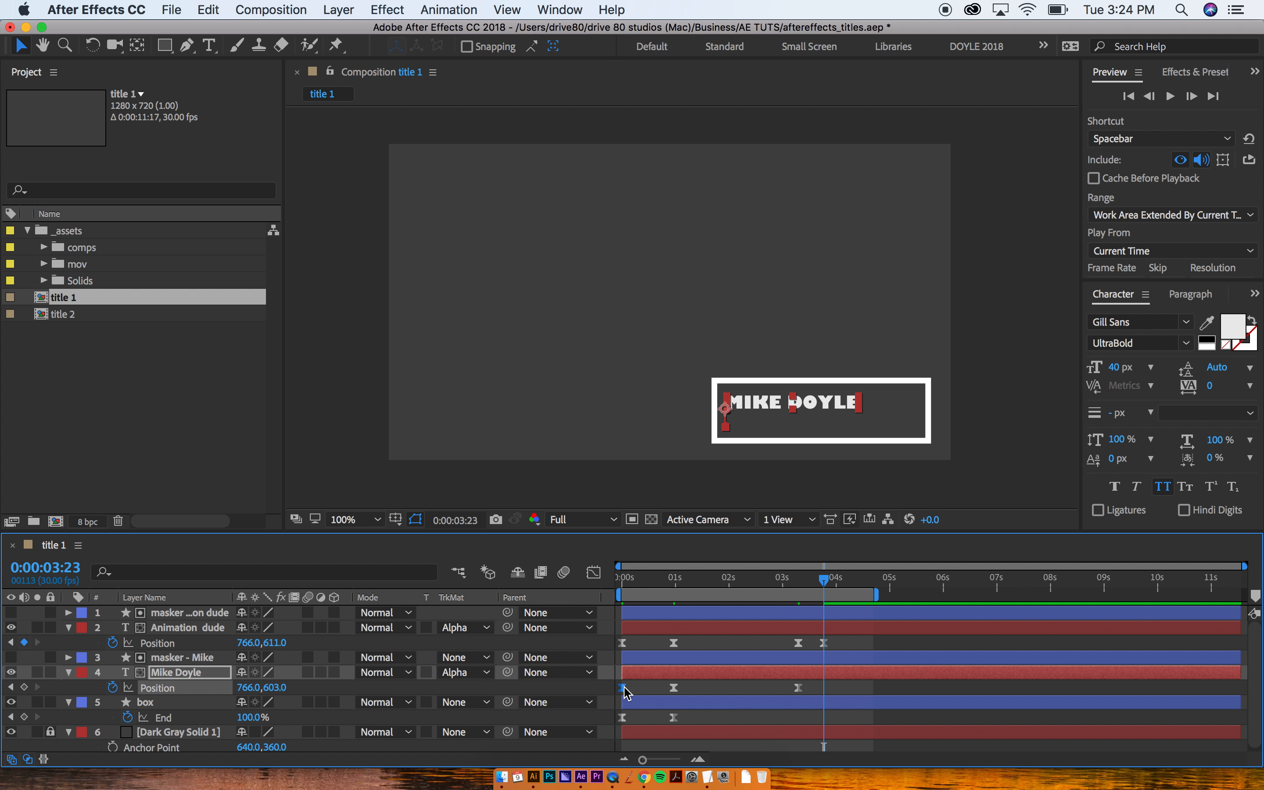
key(super+c)
key(super+v)
- Preview the text exit from 3:10, then reveal the box layer's Trim Paths properties
click(801, 585)
key(space)
key(space)
drag(801, 584, 798, 585)
click(806, 707)
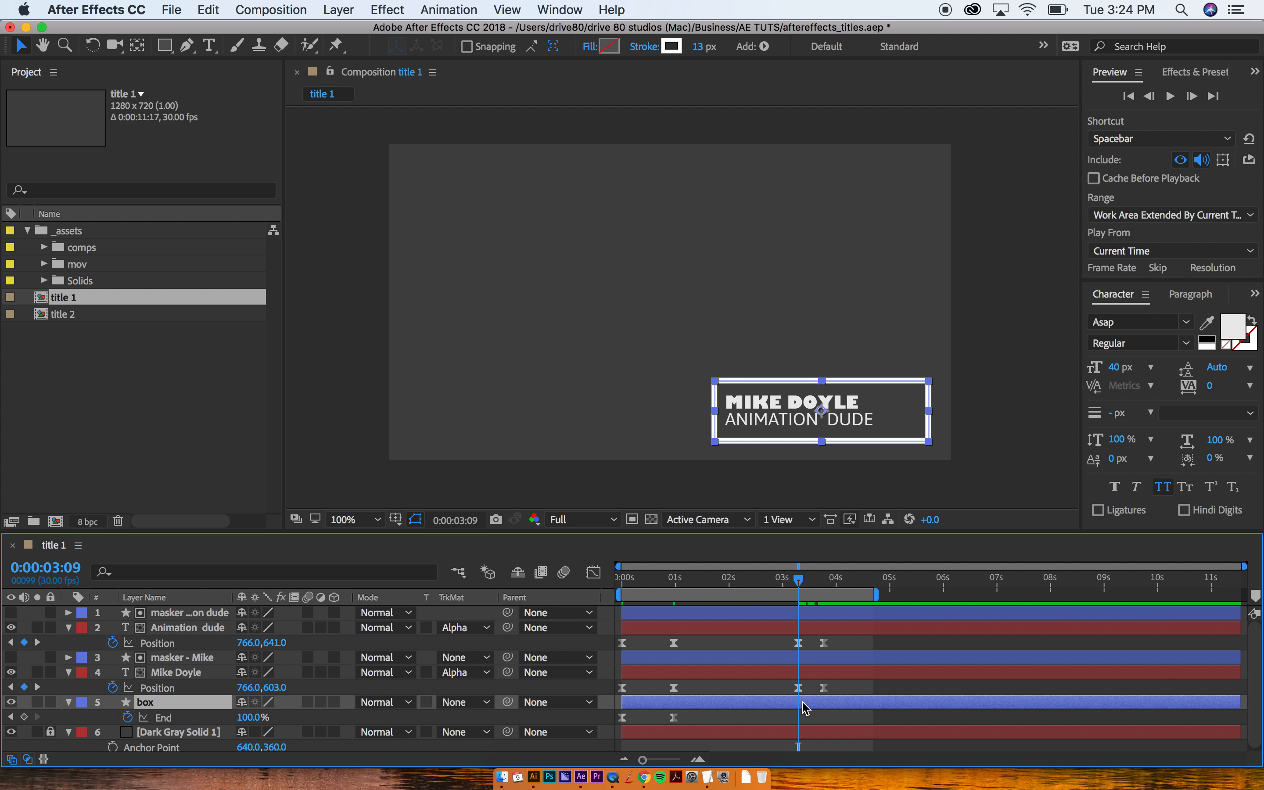
scroll(792, 711, down, 1)
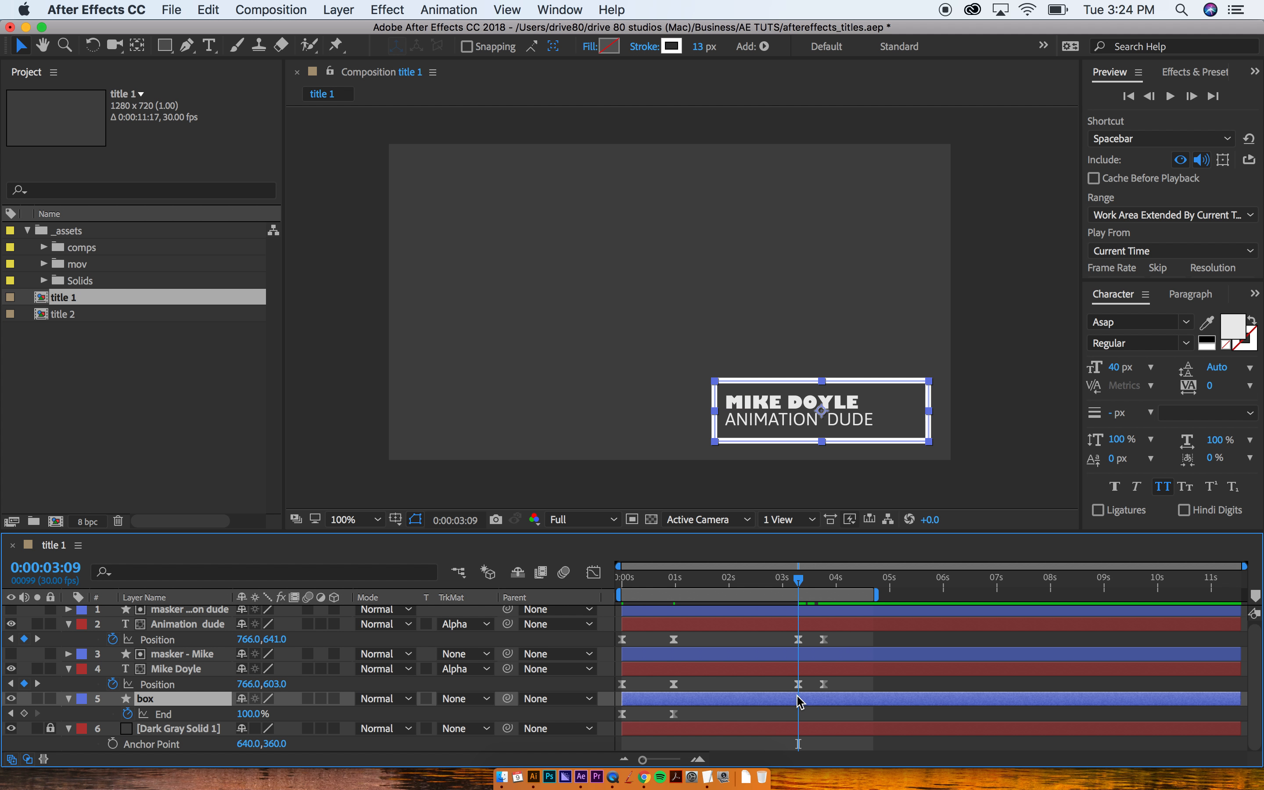
key(u)
key(u)
key(u)
scroll(800, 690, down, 8)
- Keyframe the box's Trim Paths Start at 3:09 and set it to 100% at 3:23
scroll(800, 685, down, 6)
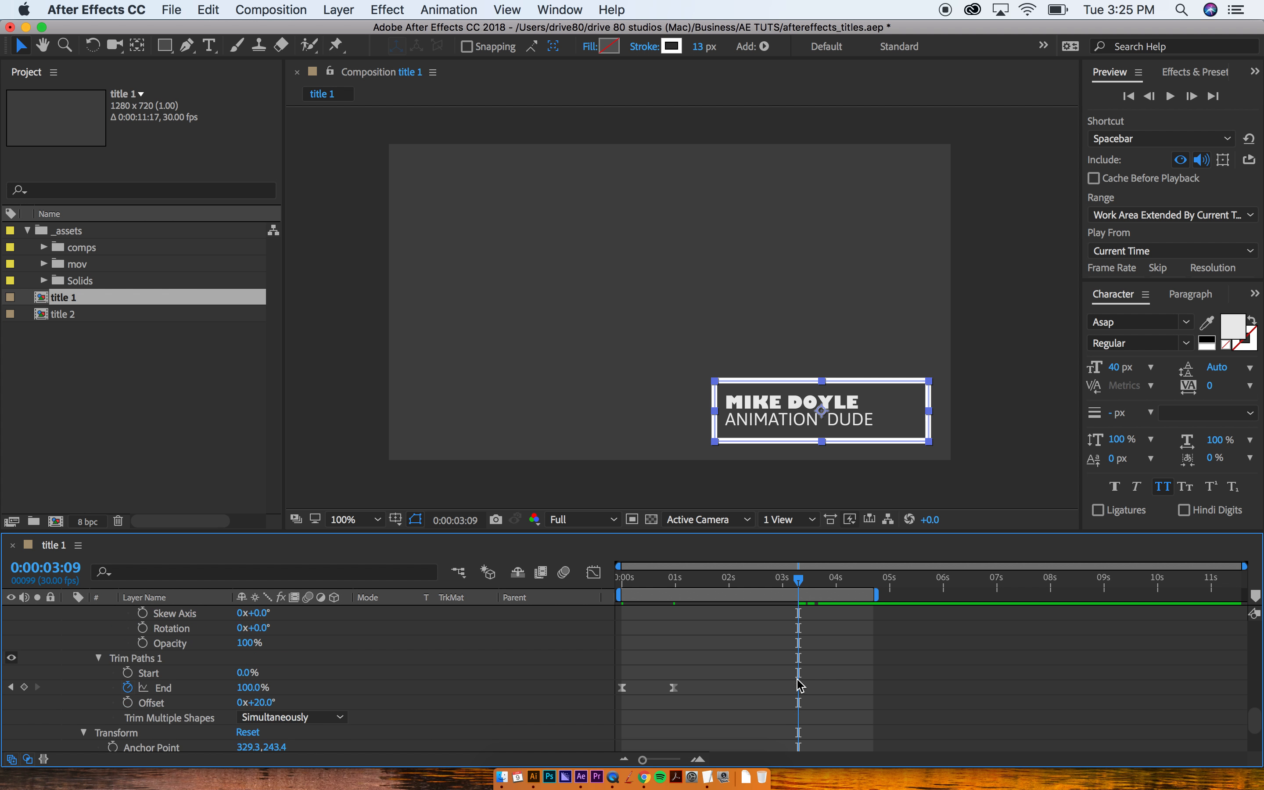
scroll(800, 685, up, 2)
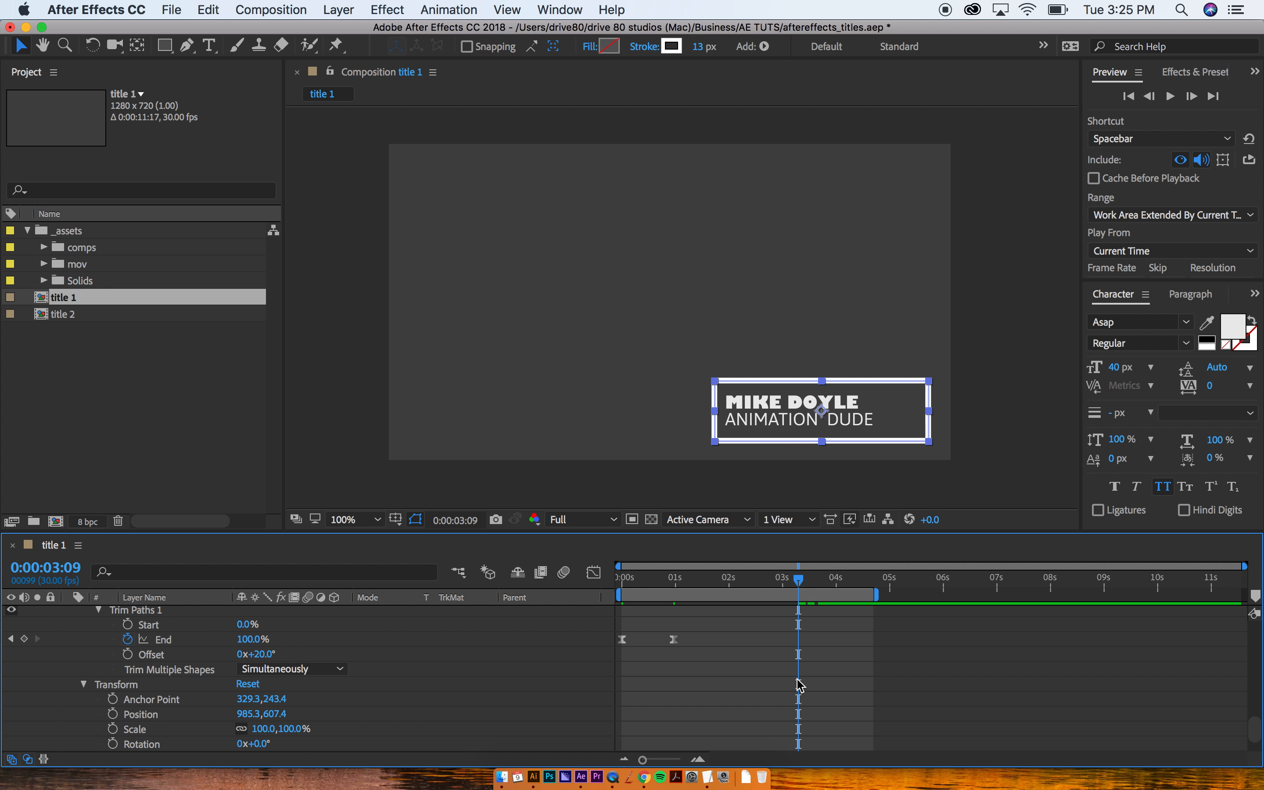
click(127, 624)
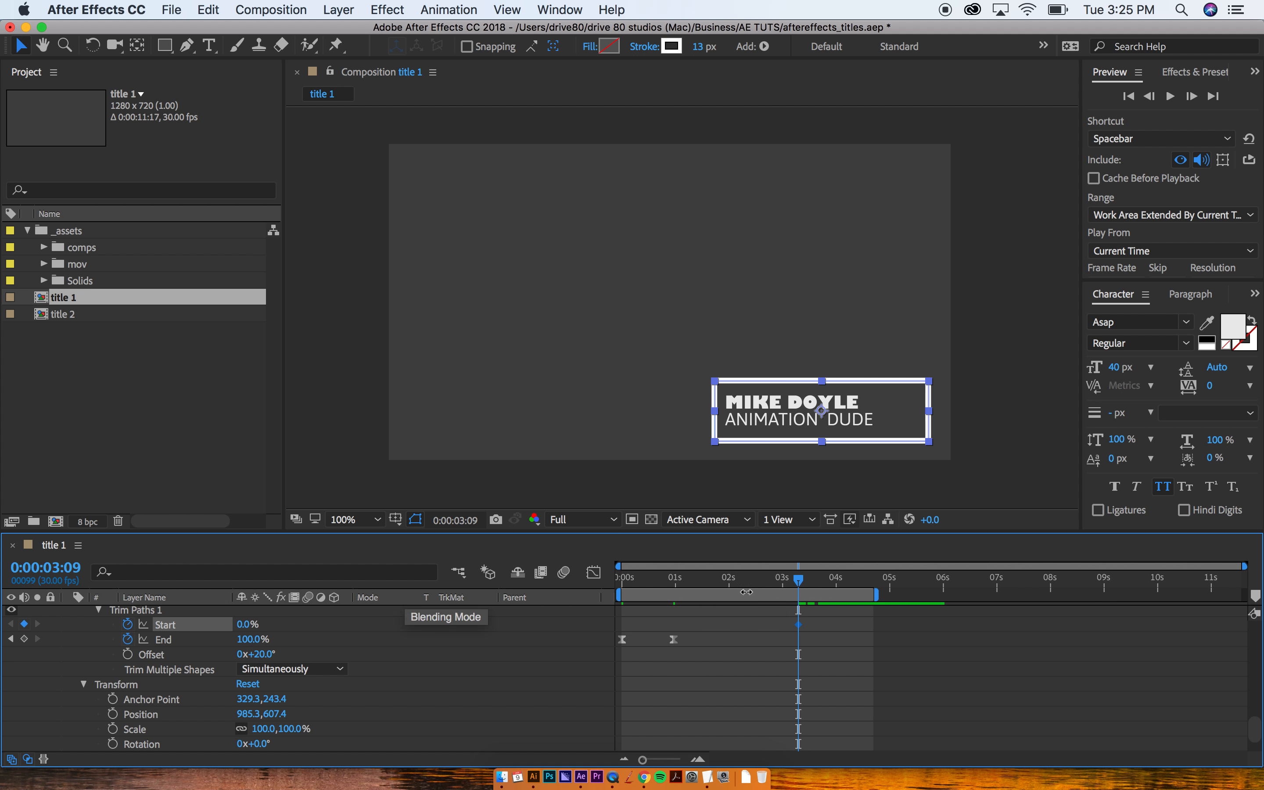
drag(802, 581, 828, 580)
scroll(845, 653, up, 5)
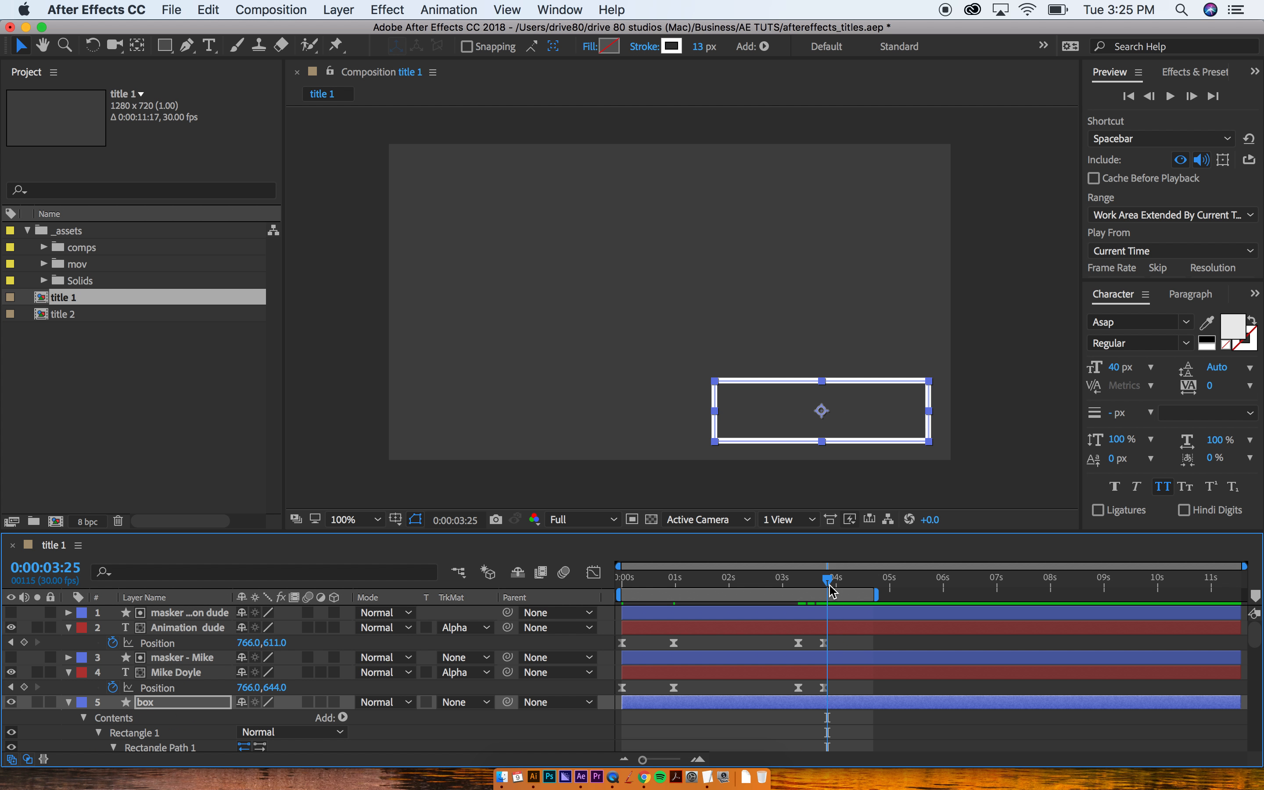
drag(829, 584, 824, 582)
scroll(840, 651, down, 5)
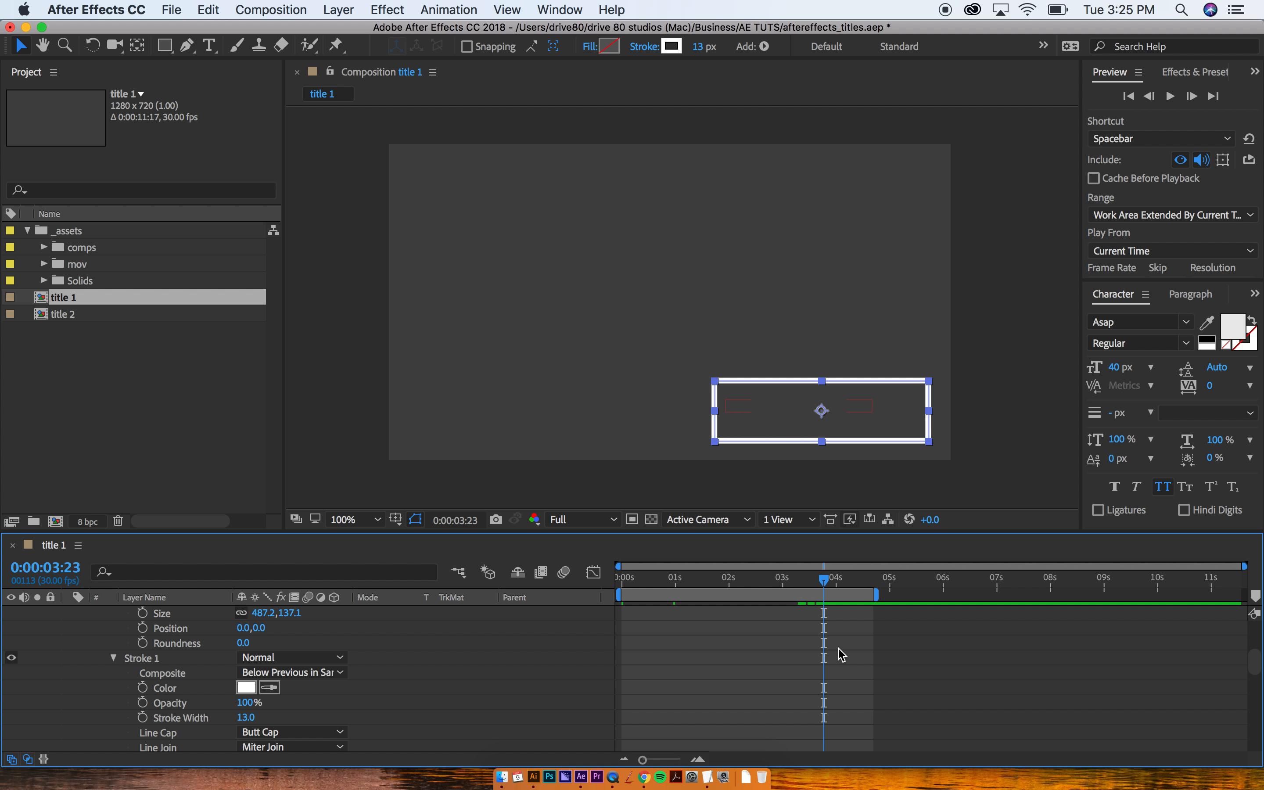
key(u)
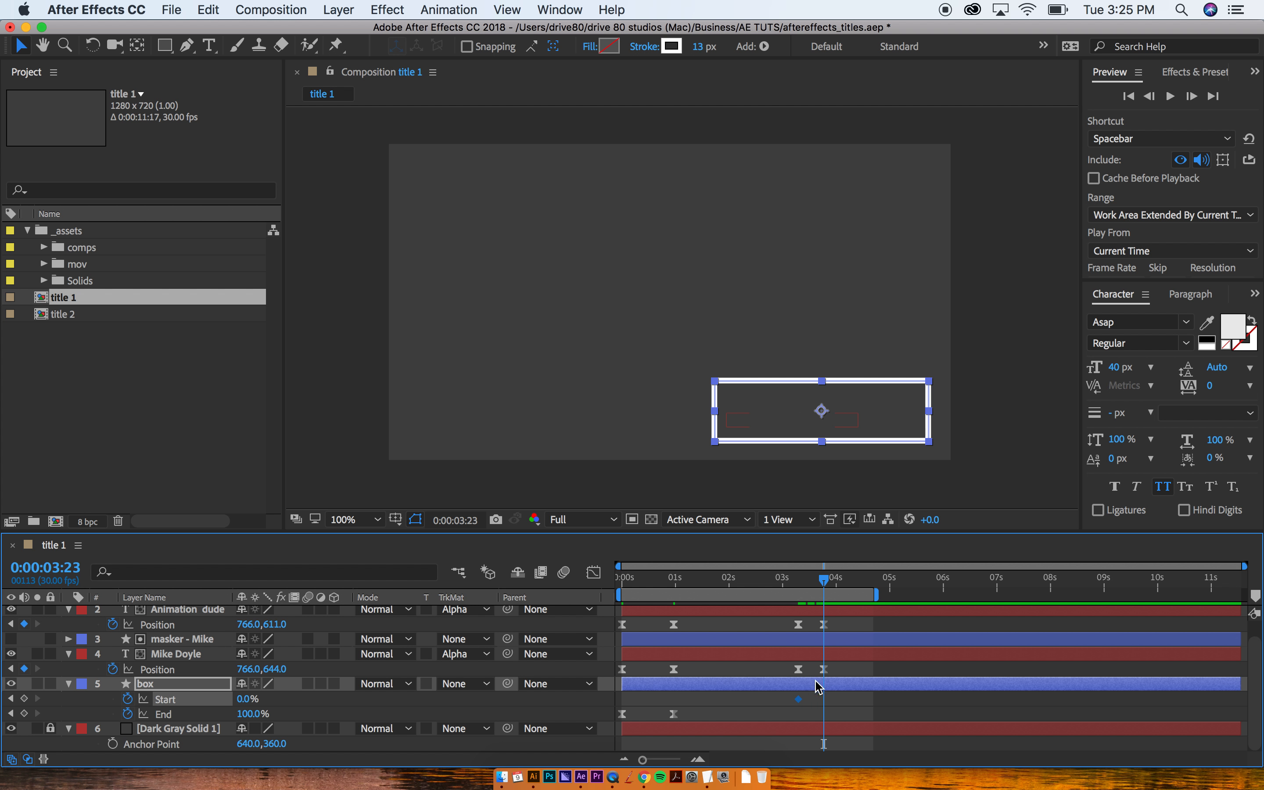
drag(247, 699, 372, 703)
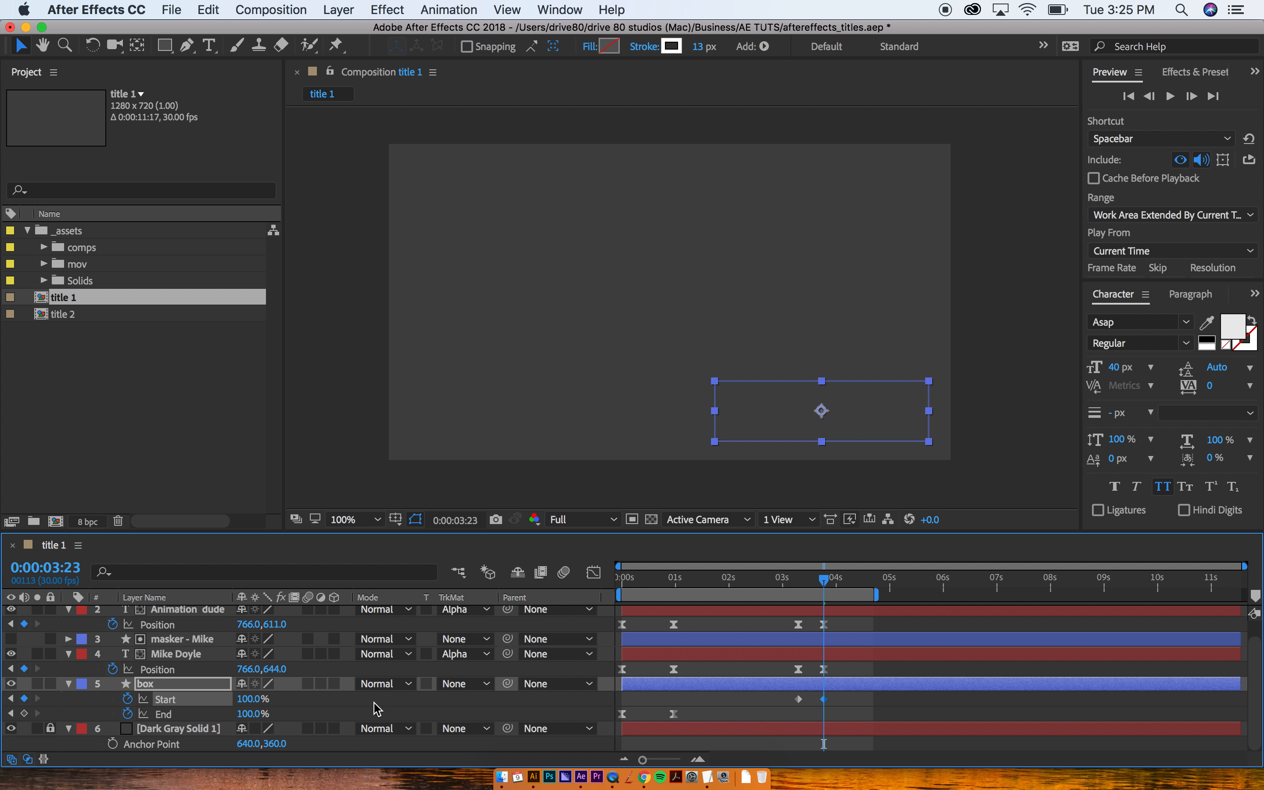
- Apply Easy Ease to both Start keyframes in the speed graph and preview the full title
drag(784, 697, 845, 724)
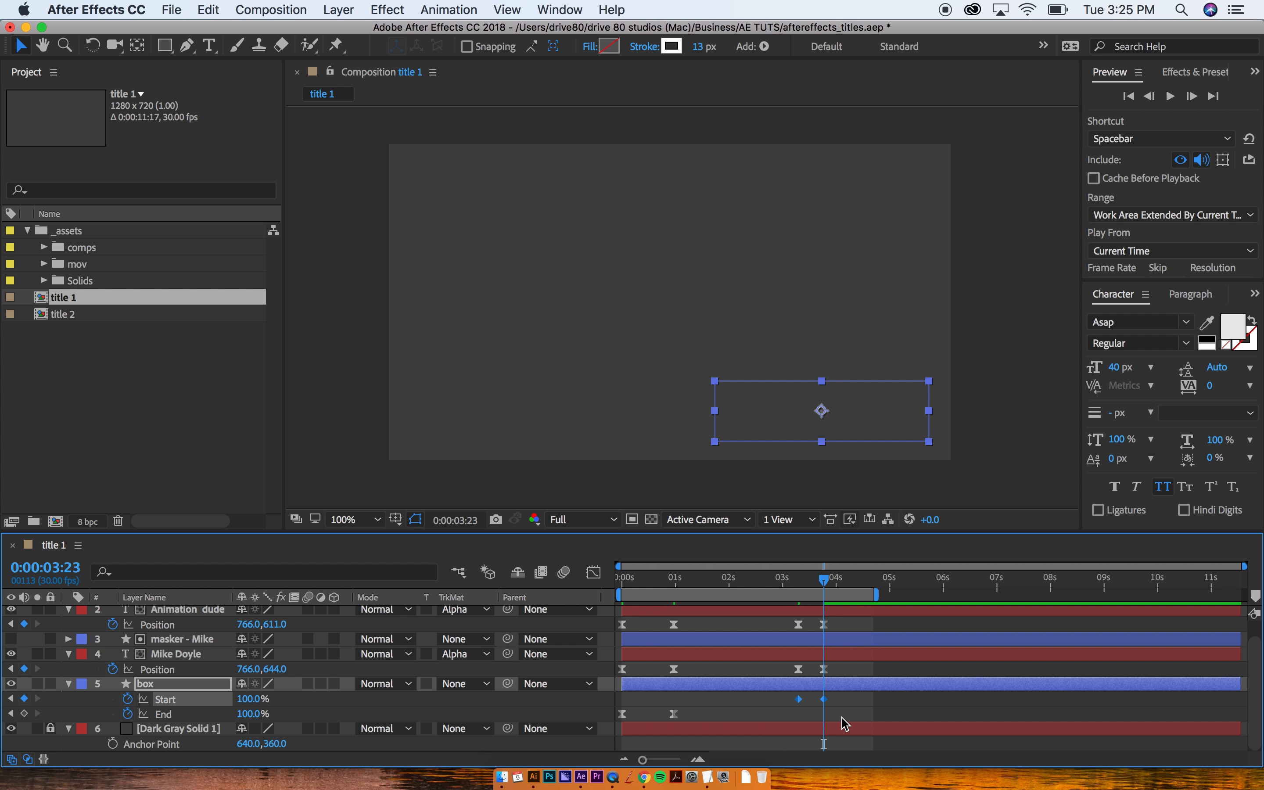
click(593, 572)
drag(762, 634, 883, 604)
click(1083, 741)
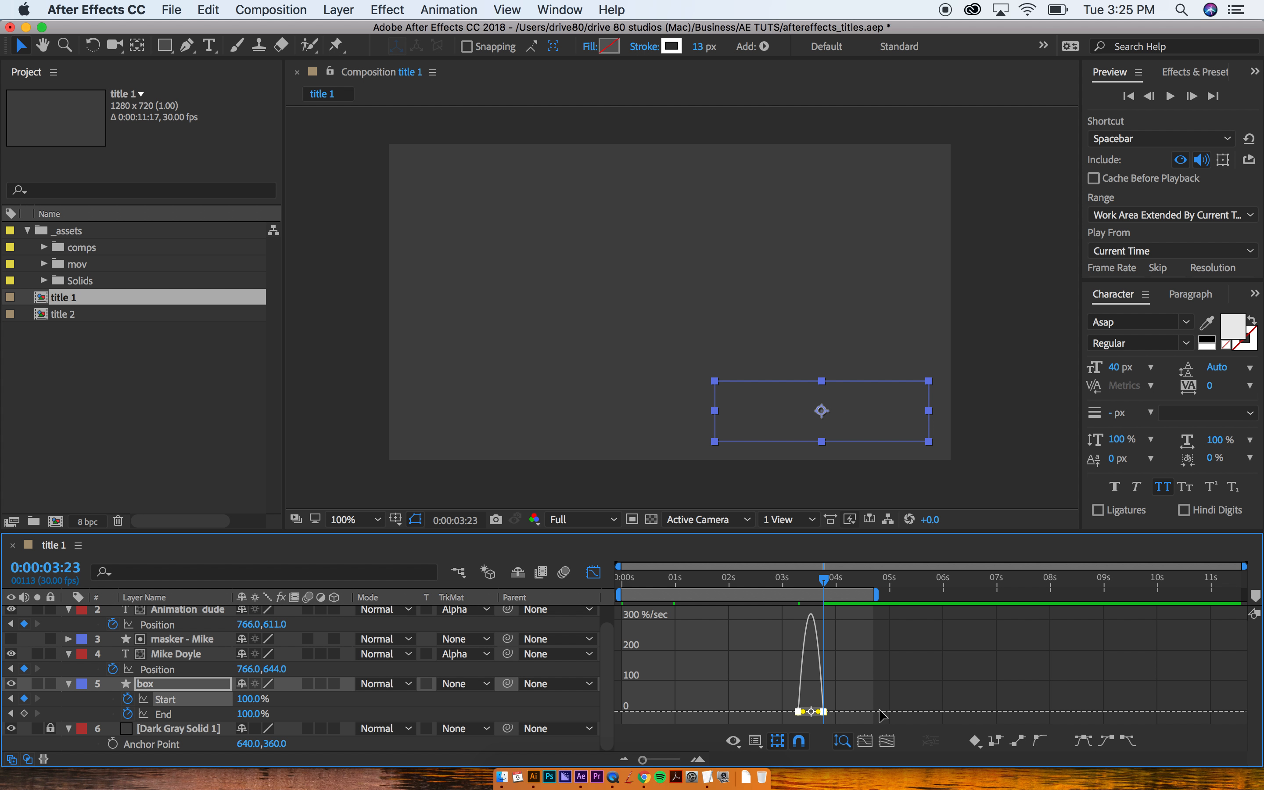
key(space)
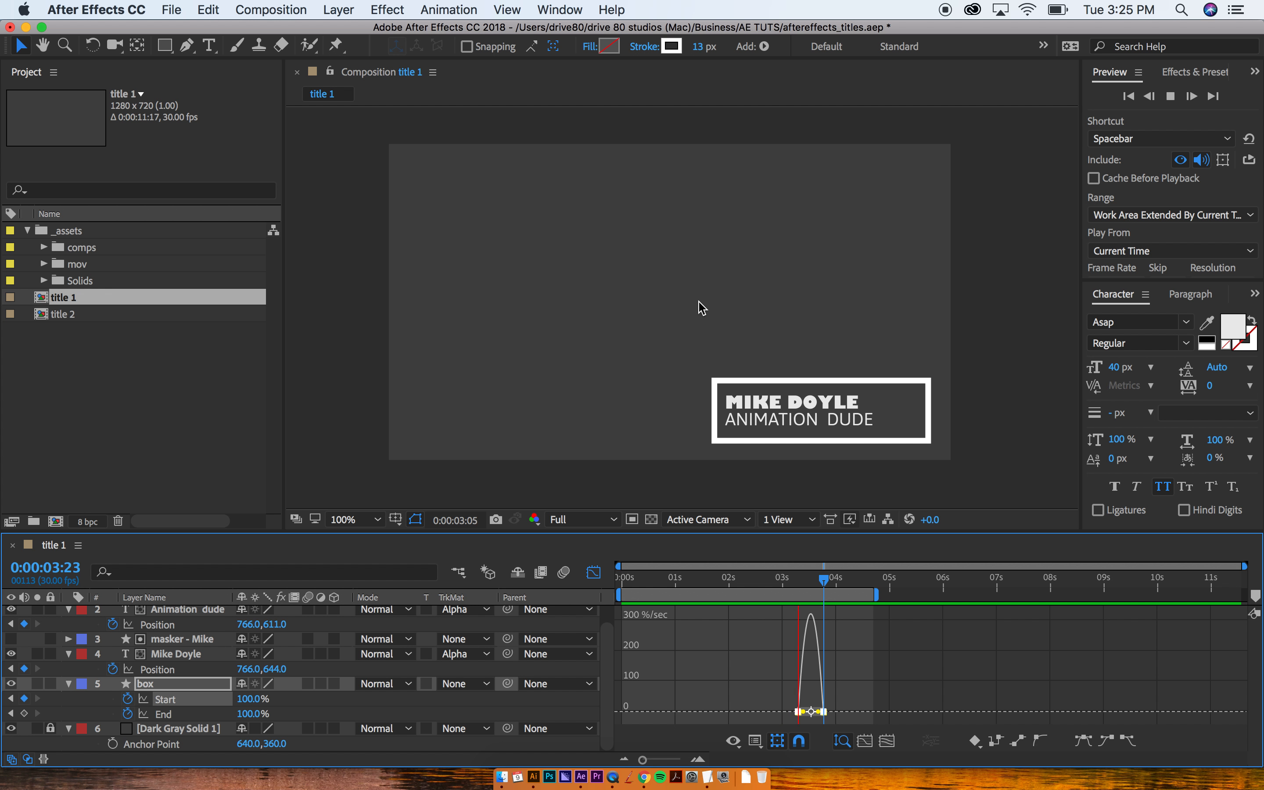
key(space)
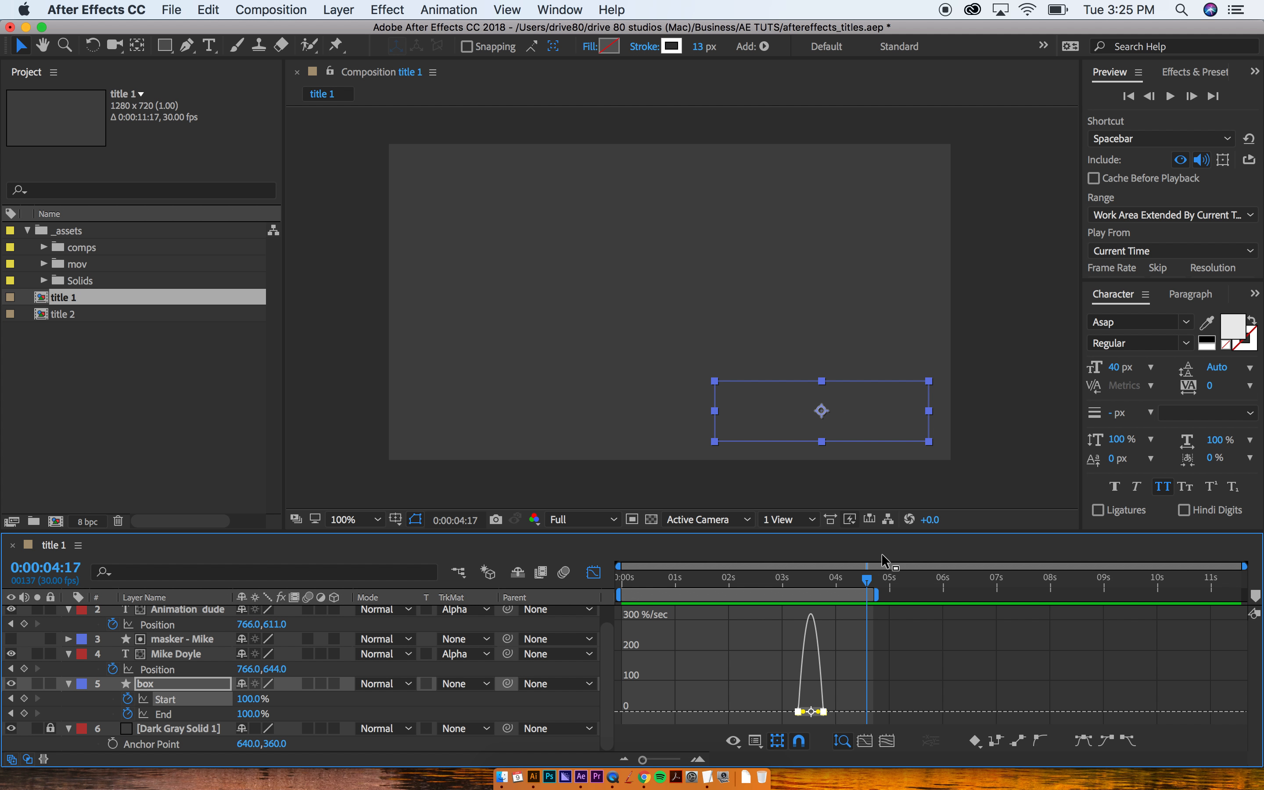
key(ctrl+Up)
key(ctrl+Up)
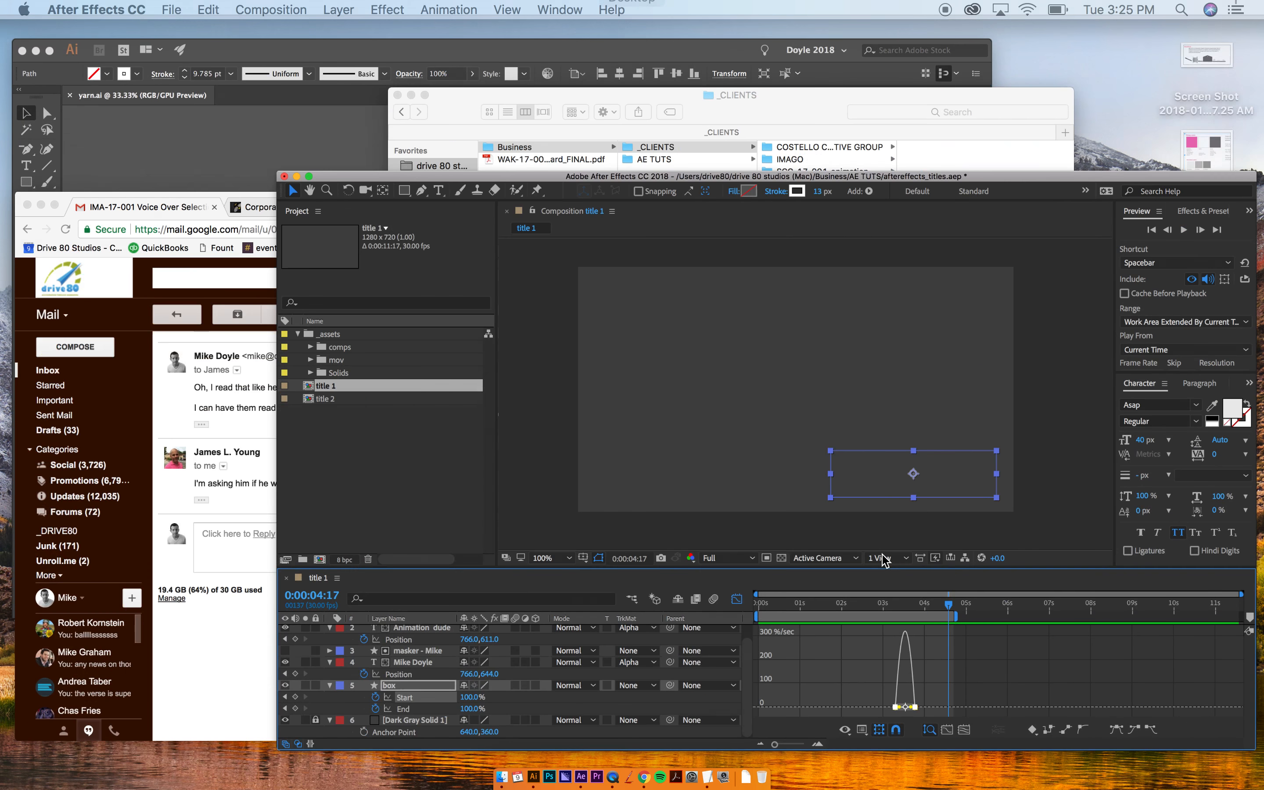
key(ctrl+Up)
key(ctrl+Up)
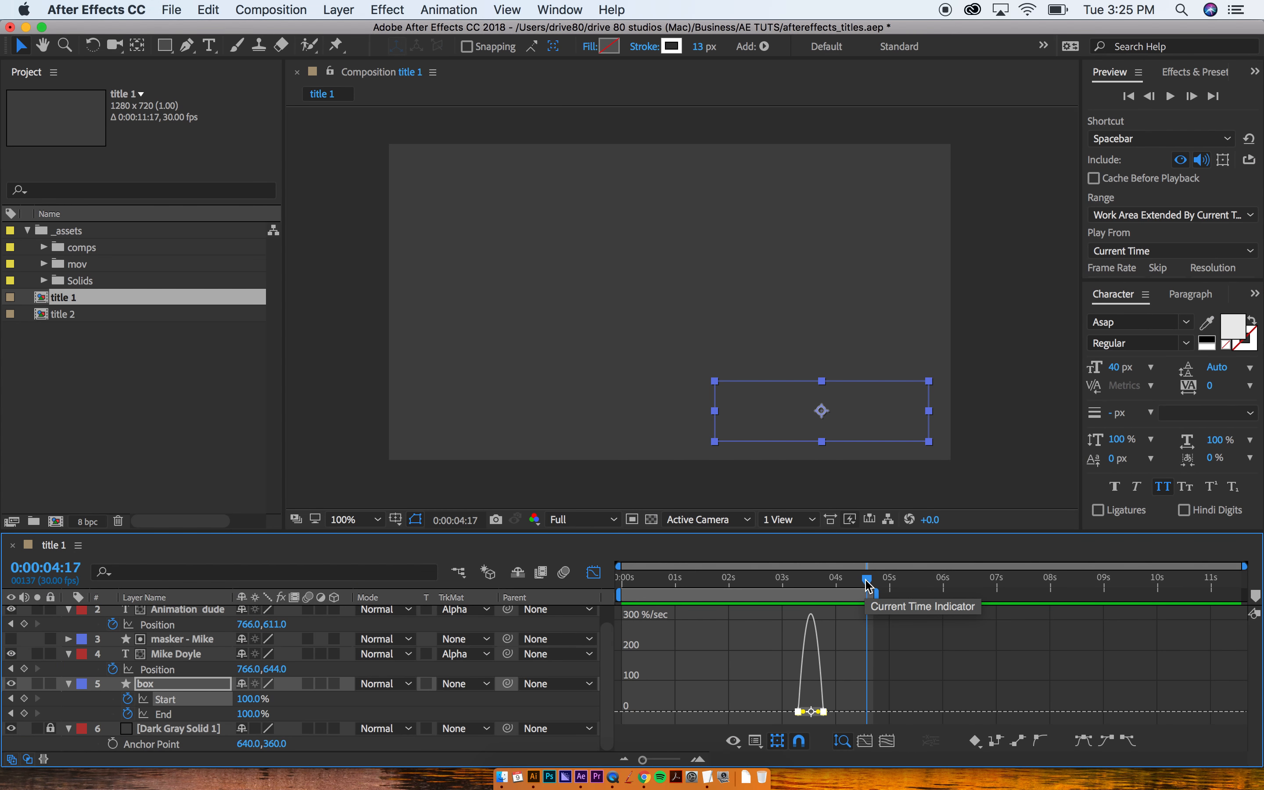
key(shift+F3)
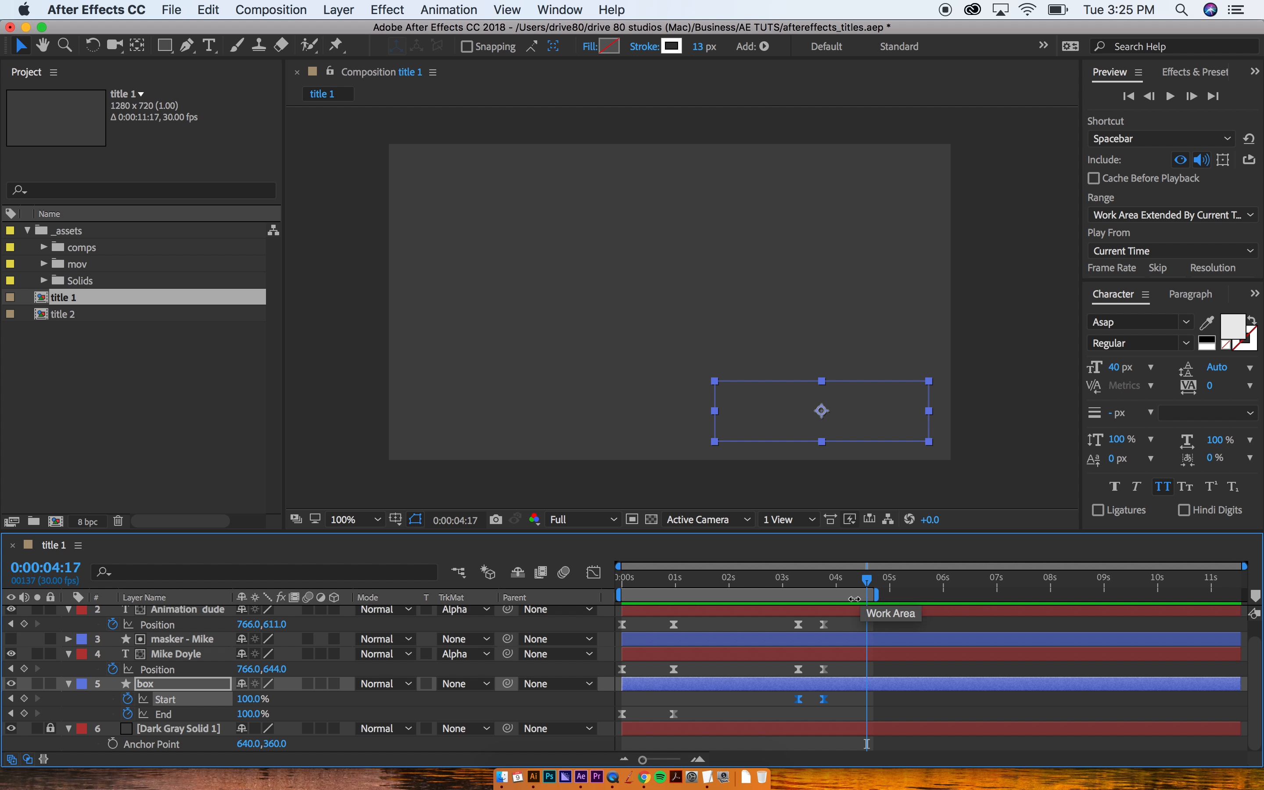
- Drag the second Start keyframe later to about 4:03, then preview and scrub to check timing
shift+click(824, 700)
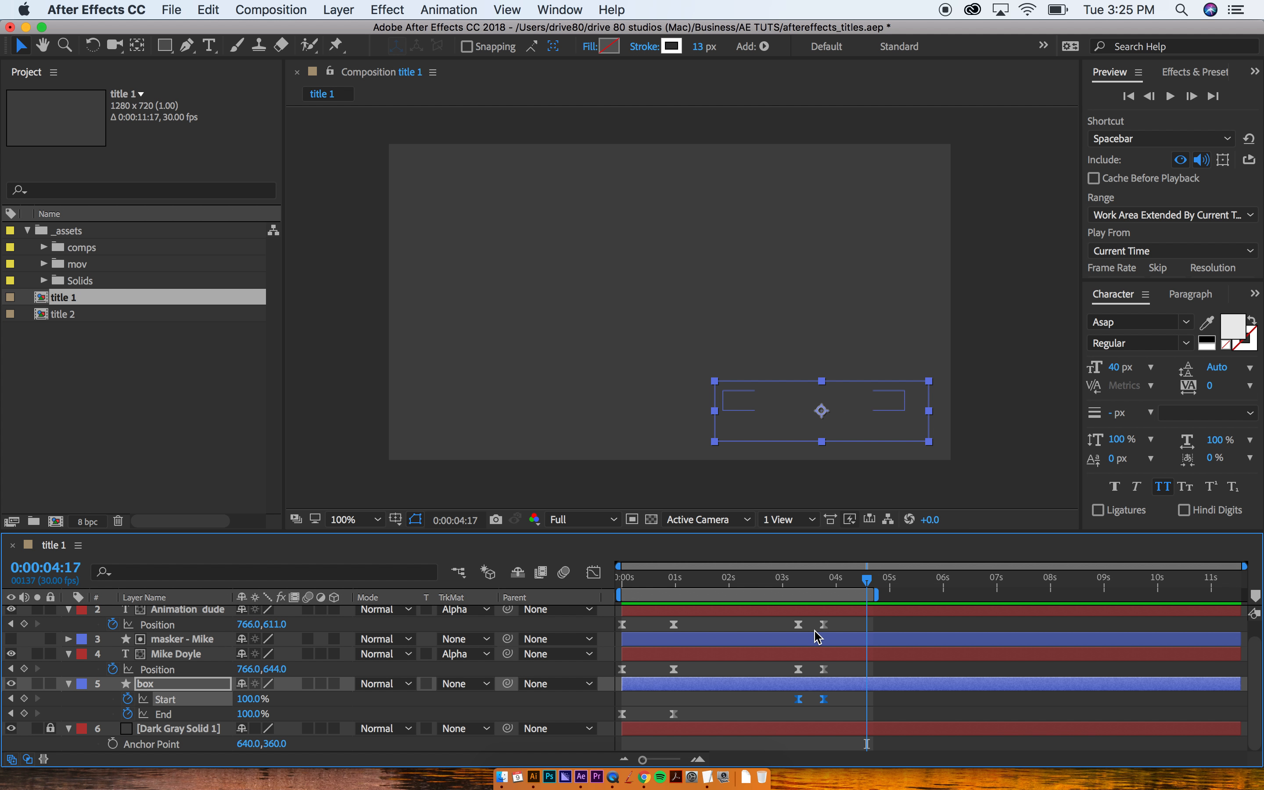
drag(825, 703, 843, 705)
key(space)
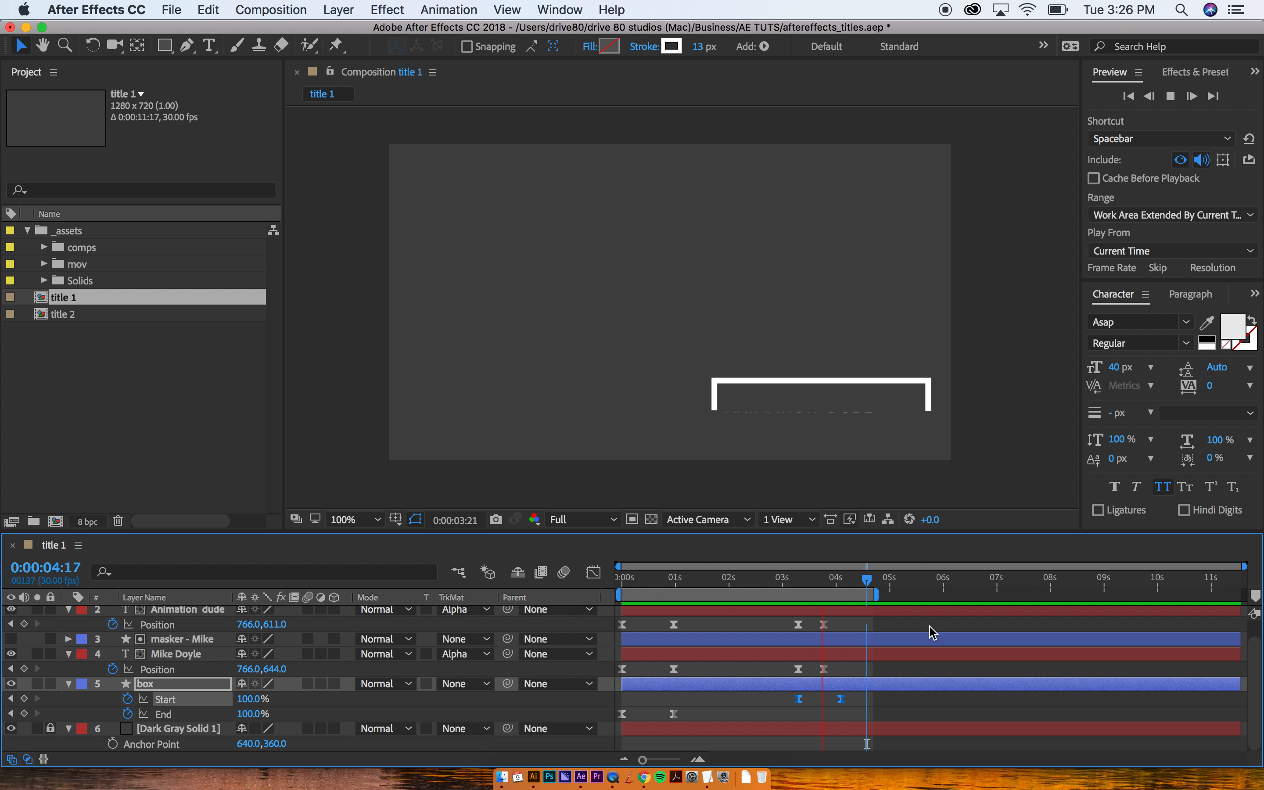
key(space)
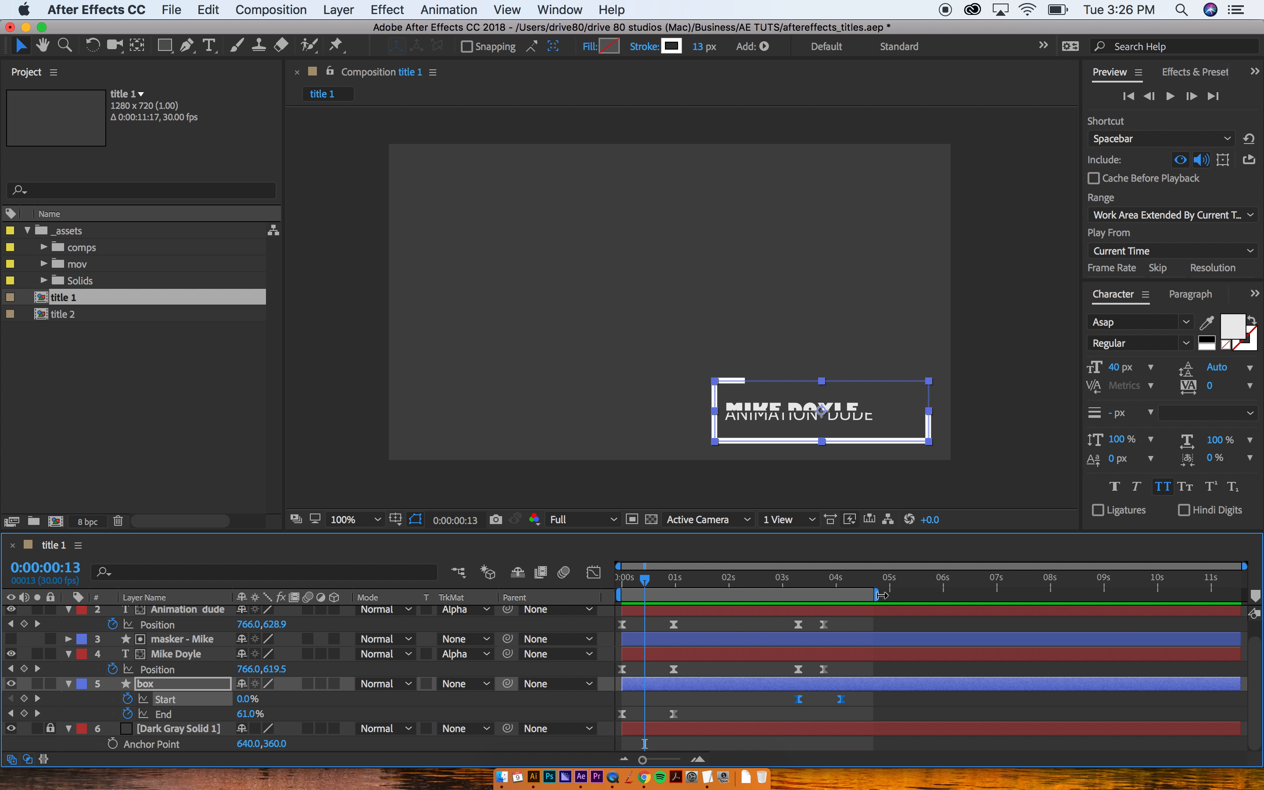
drag(791, 588, 763, 583)
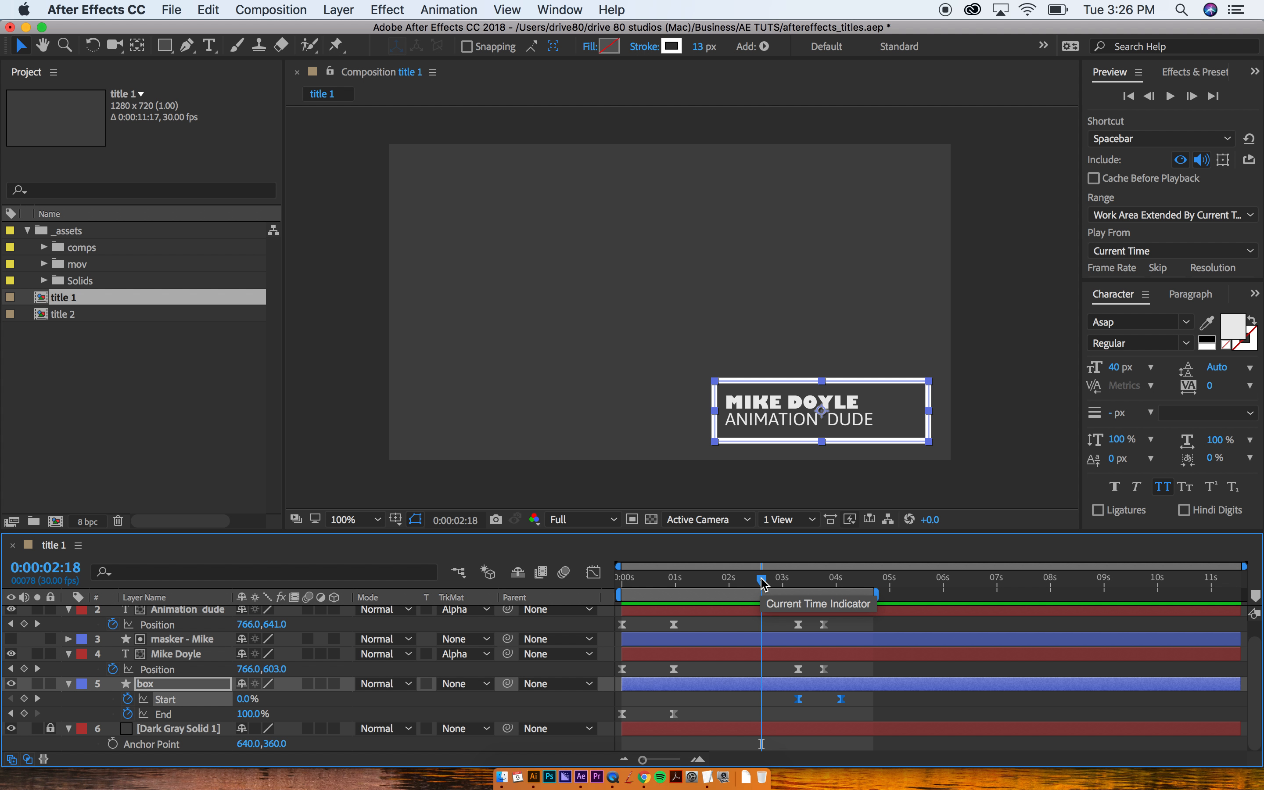
drag(762, 584, 623, 588)
- Keyframe the box's Trim Offset from 0s and raise it to 58° by 0:29 for a spinning draw-on
click(148, 684)
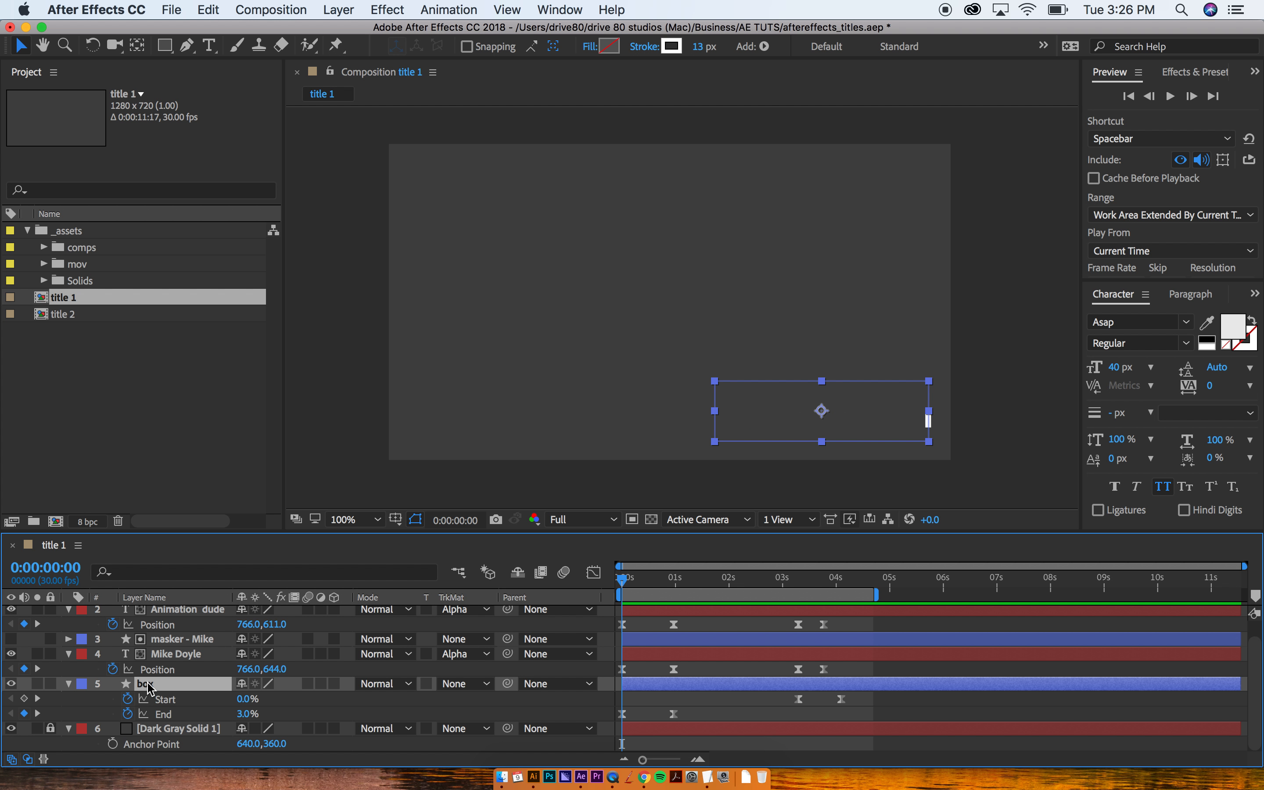
key(u)
key(u)
key(u)
scroll(176, 678, down, 10)
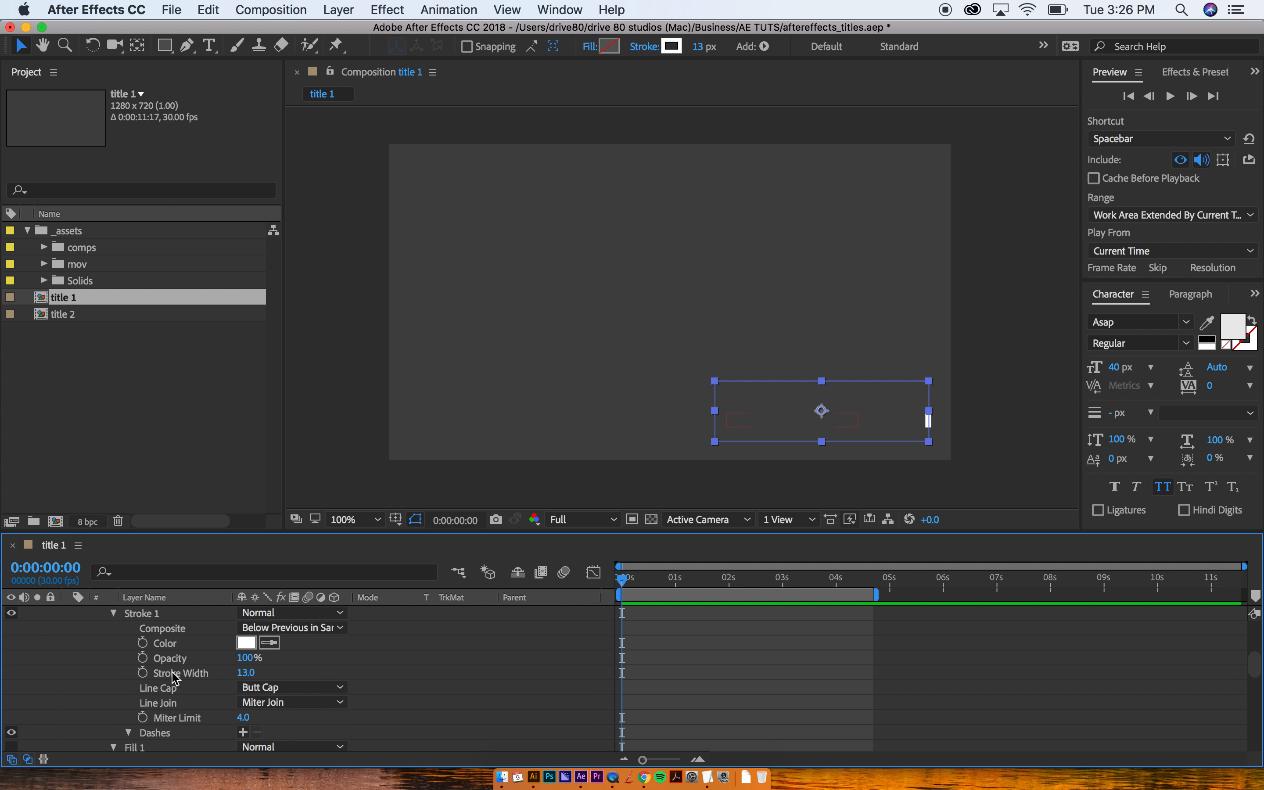
scroll(176, 678, down, 3)
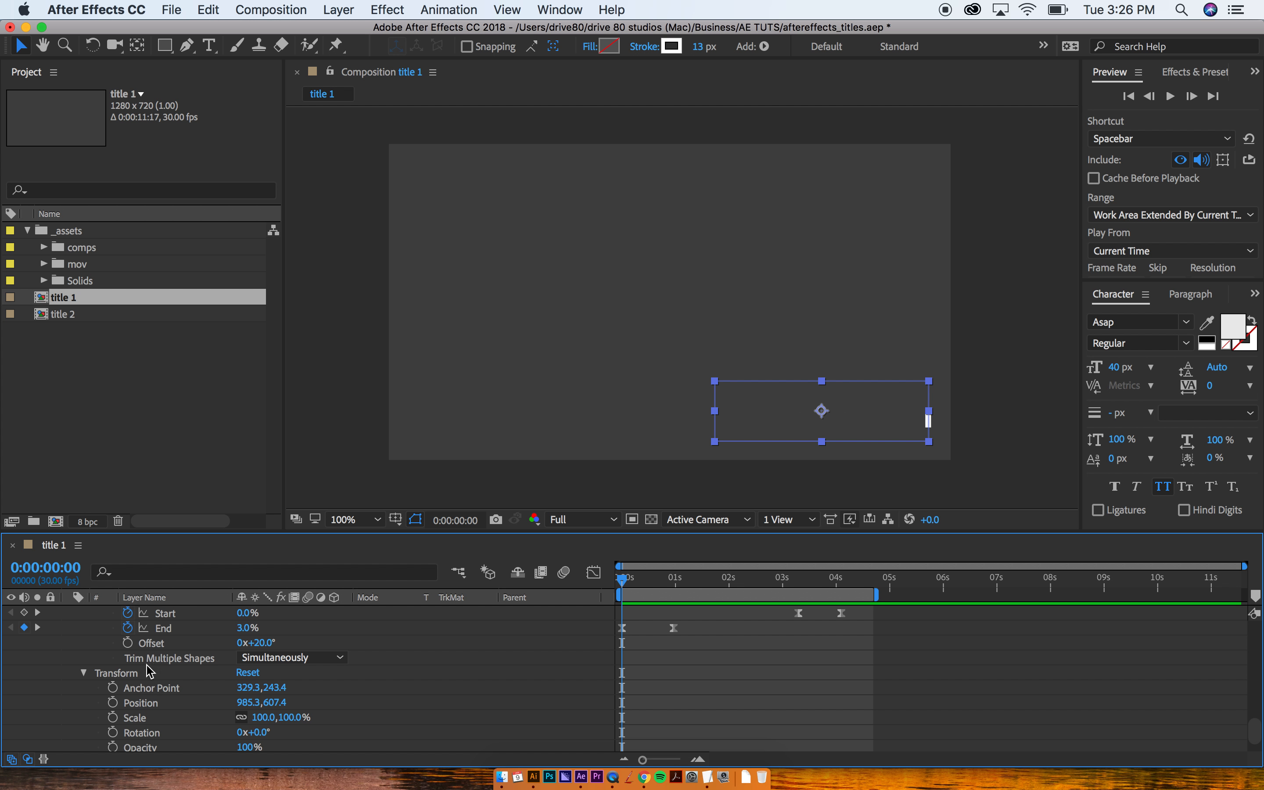
click(128, 644)
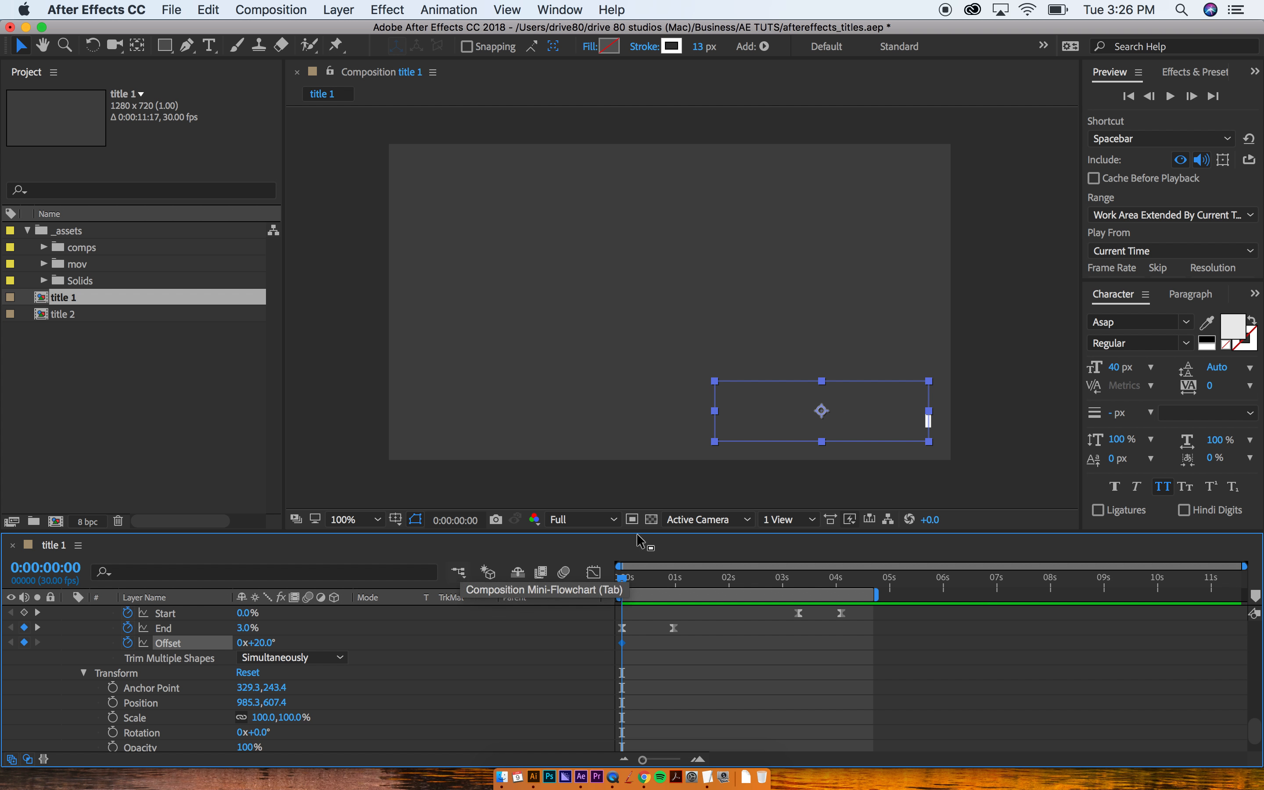
drag(627, 582, 846, 595)
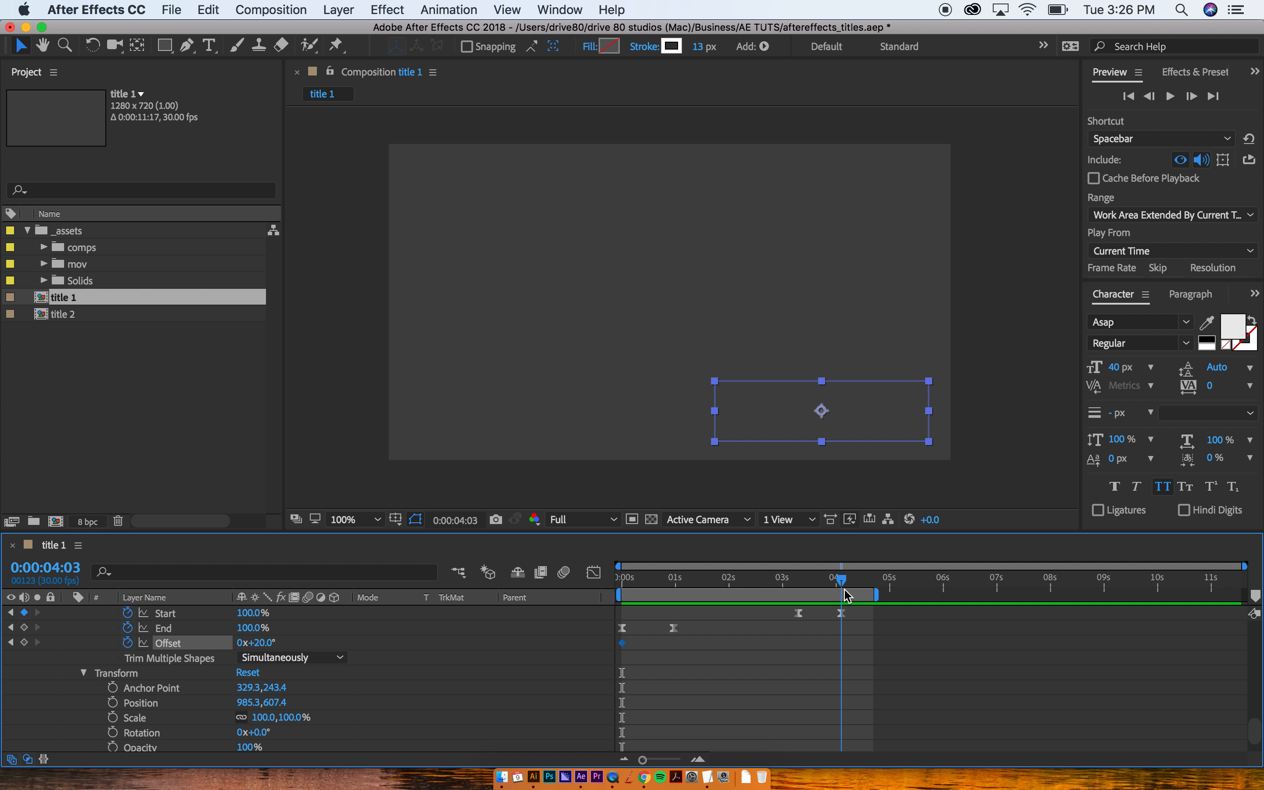
click(671, 591)
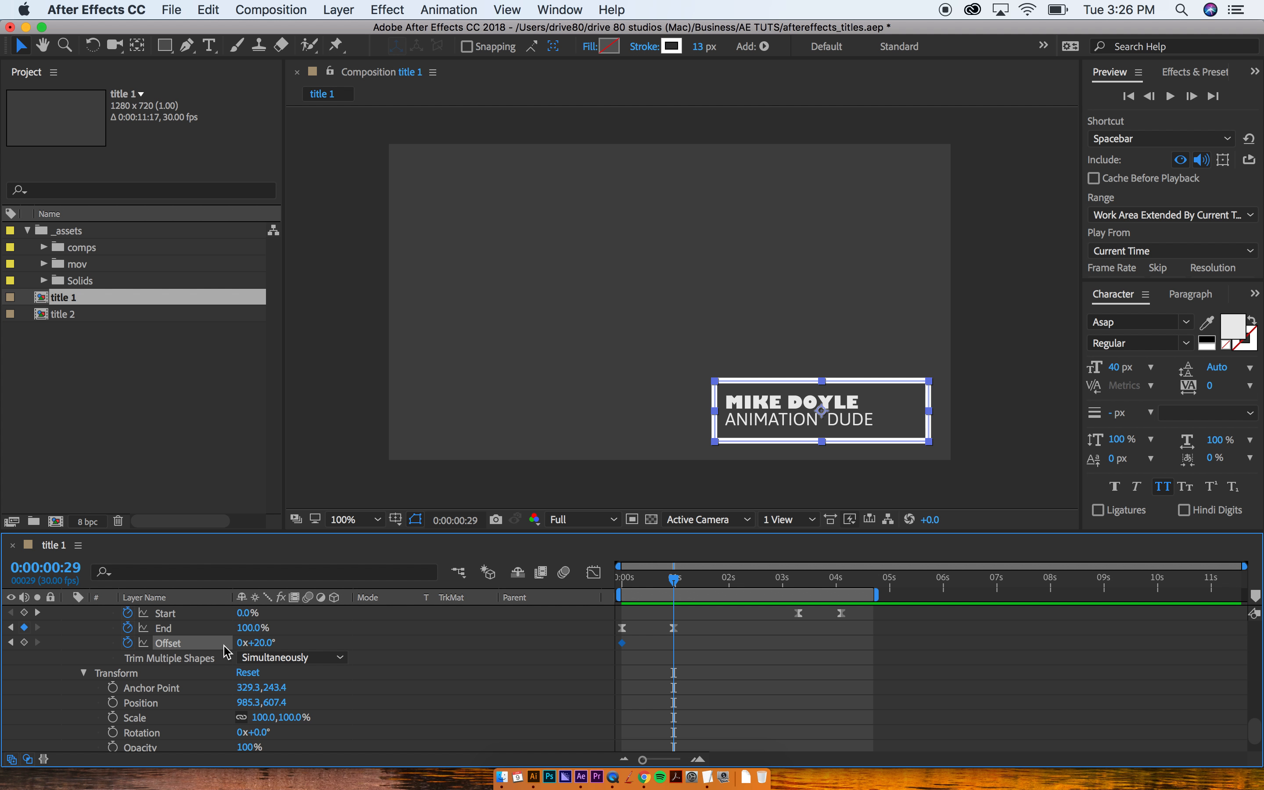
drag(263, 647, 277, 642)
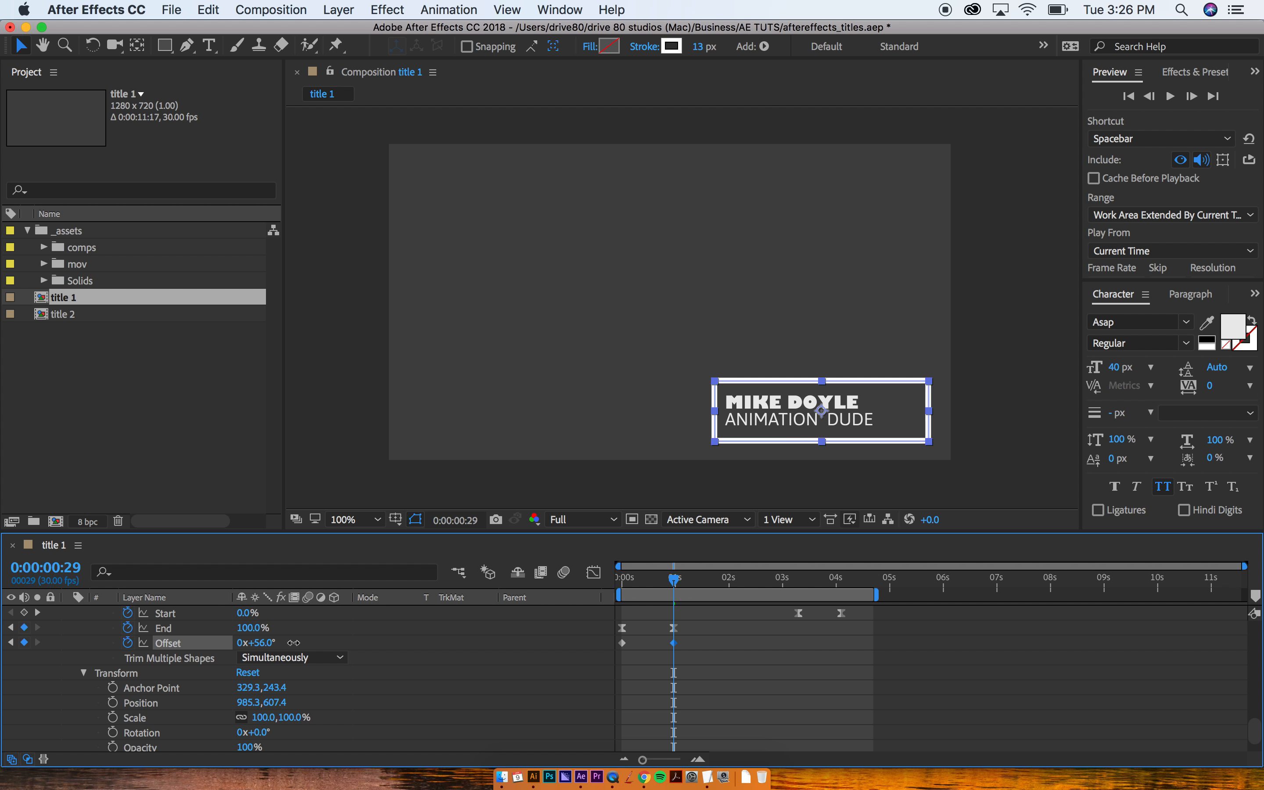
drag(638, 585, 798, 581)
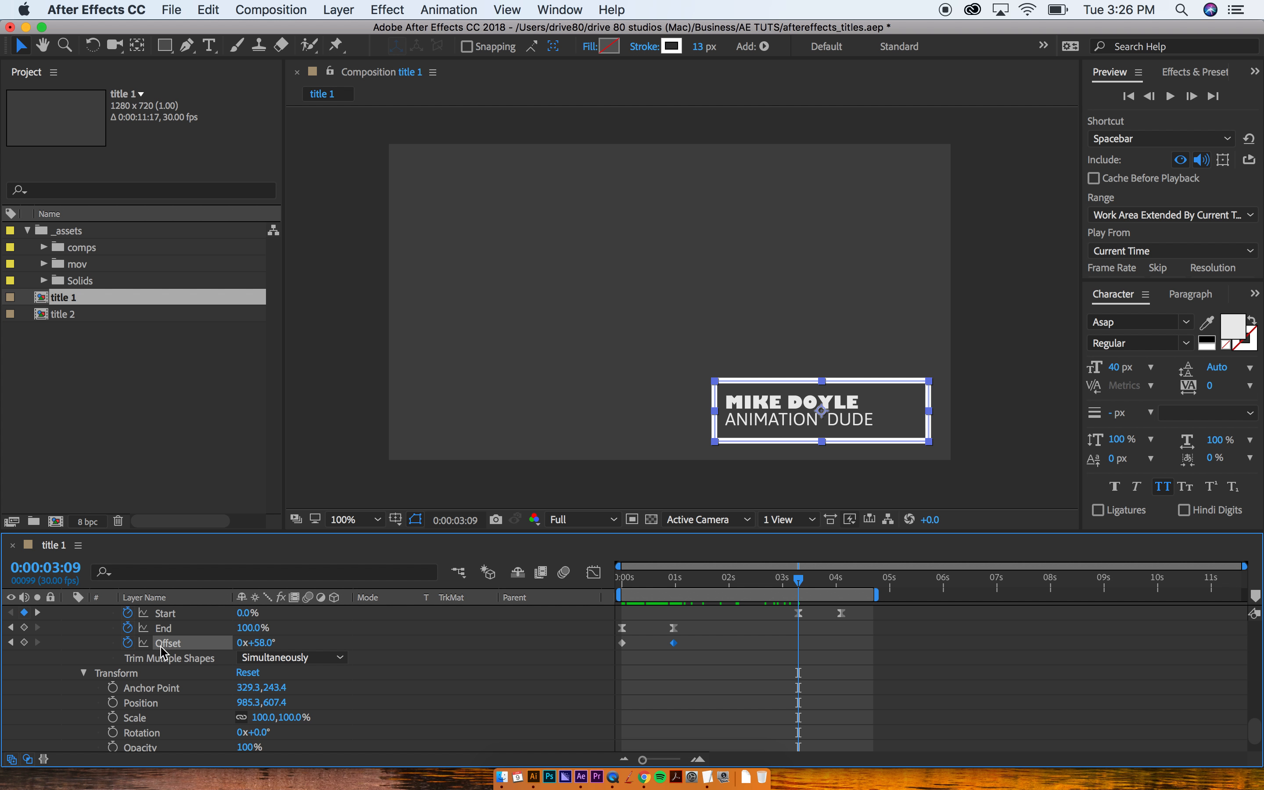
- Hold Offset with a keyframe at 3:09, spin it to 121° at 4:03, and preview
click(24, 643)
drag(808, 577, 843, 579)
drag(260, 642, 320, 648)
key(space)
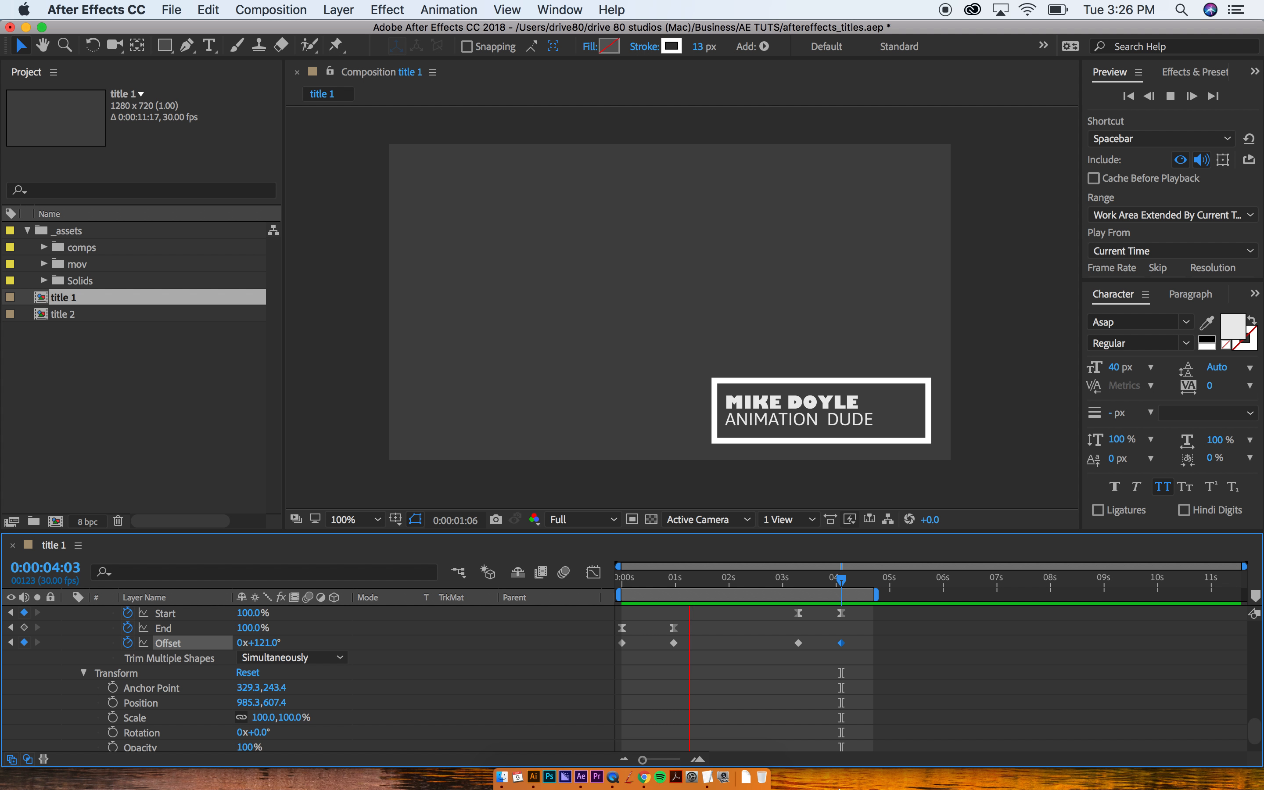
- Change the End keyframe near one second (0:29) to 90% so the border draws on only partway
key(space)
click(674, 581)
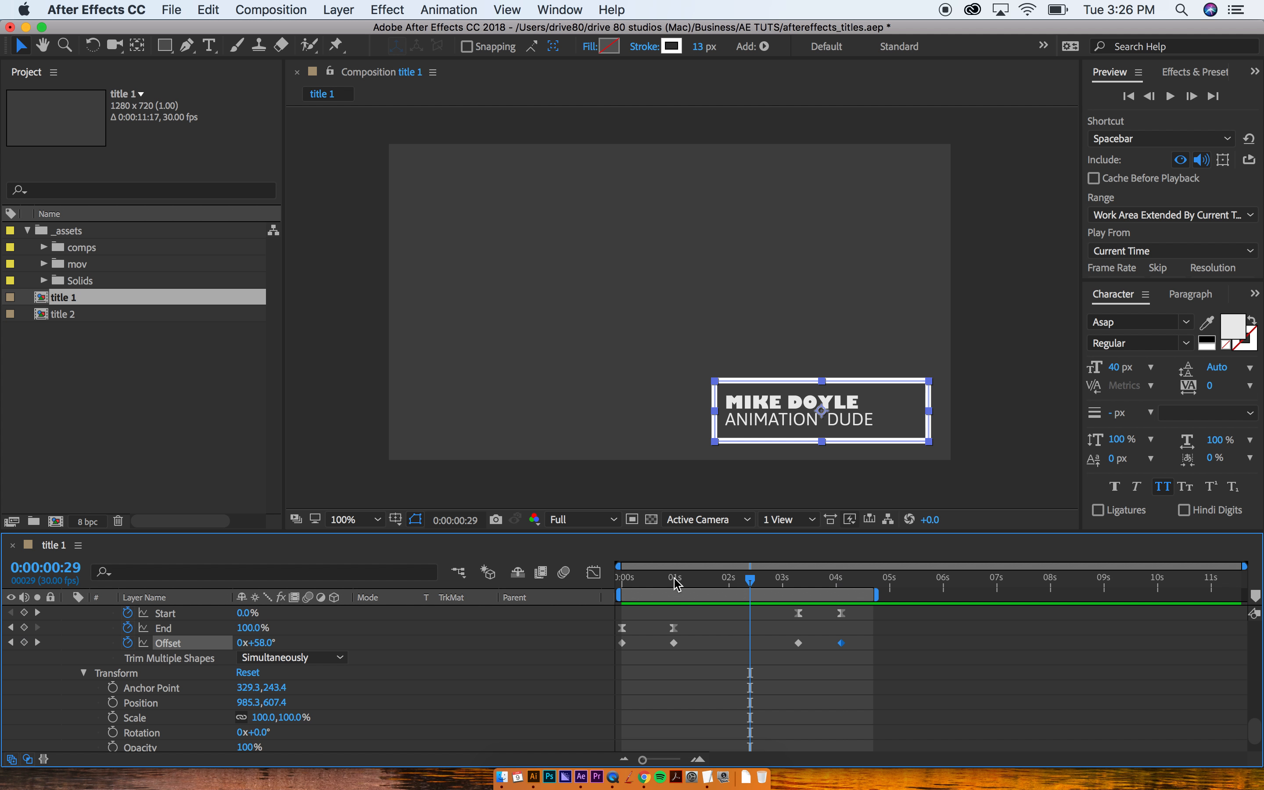
click(674, 629)
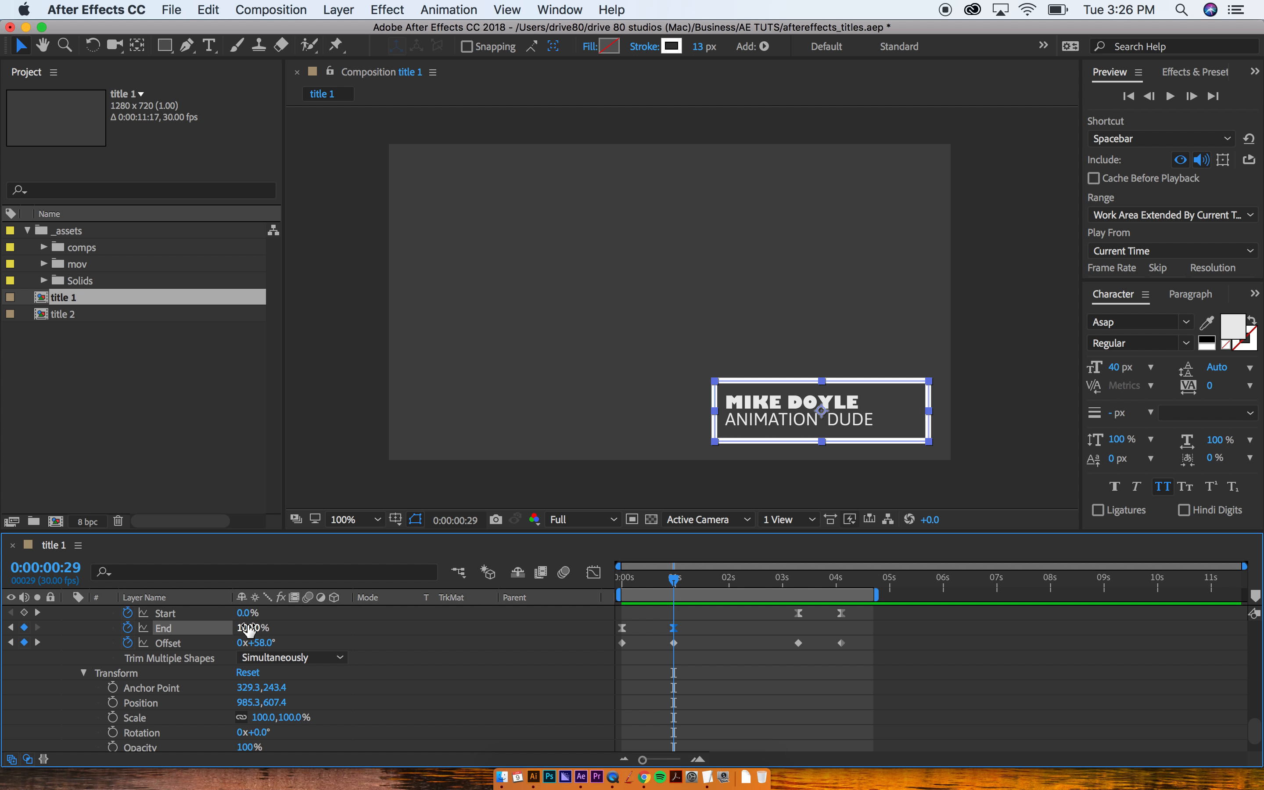
click(249, 630)
key(Return)
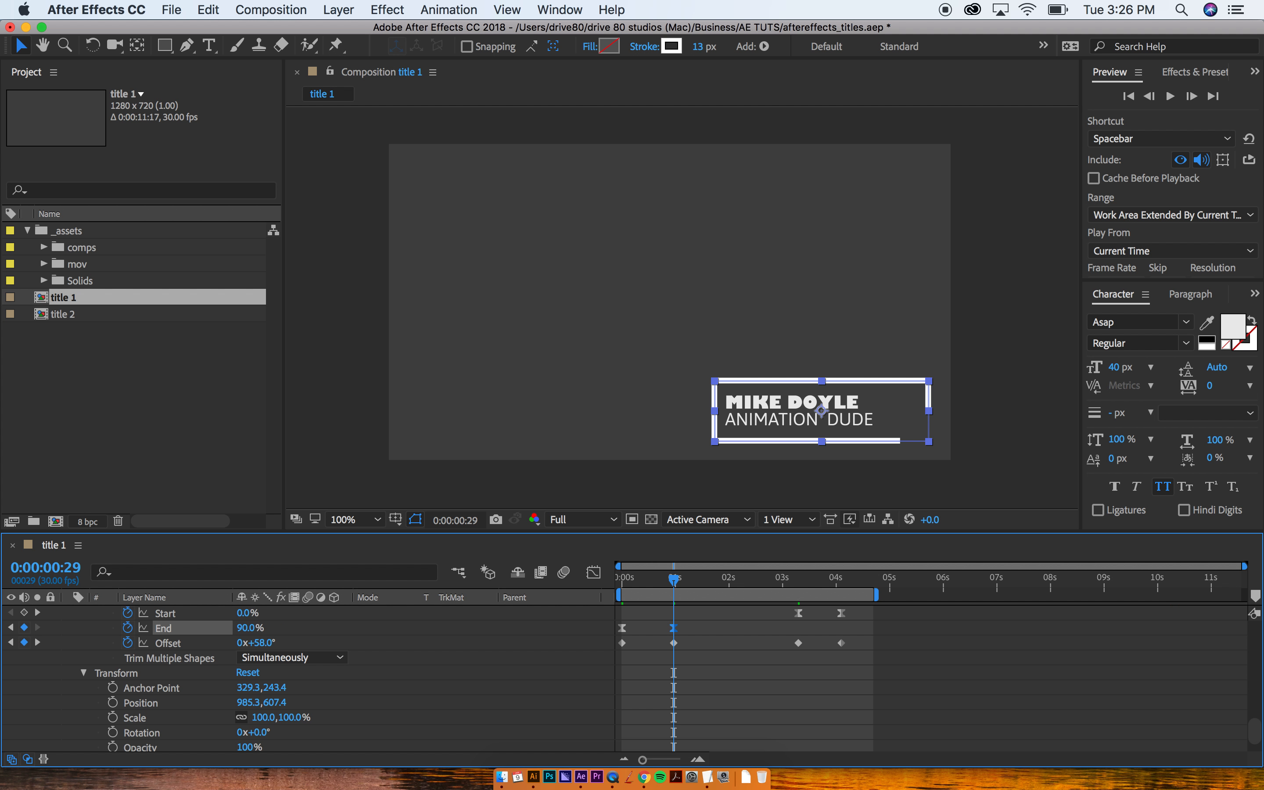
click(698, 615)
drag(623, 575, 694, 584)
- Delete the middle Offset keyframe so the spin runs evenly between the remaining keys
drag(674, 644, 802, 652)
key(Delete)
drag(639, 577, 798, 582)
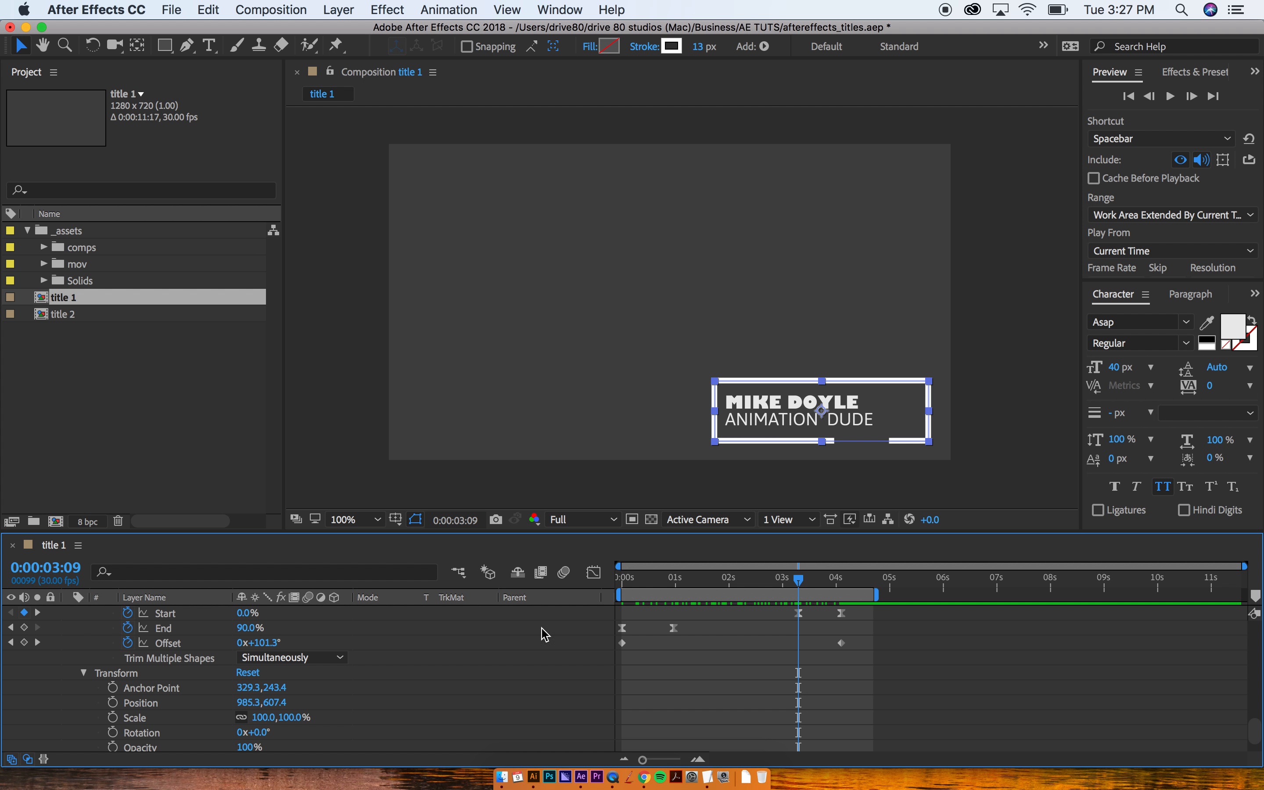
- Keyframe End at 3:09 and at 4:03 so the border closes to 100% during the erase
click(24, 627)
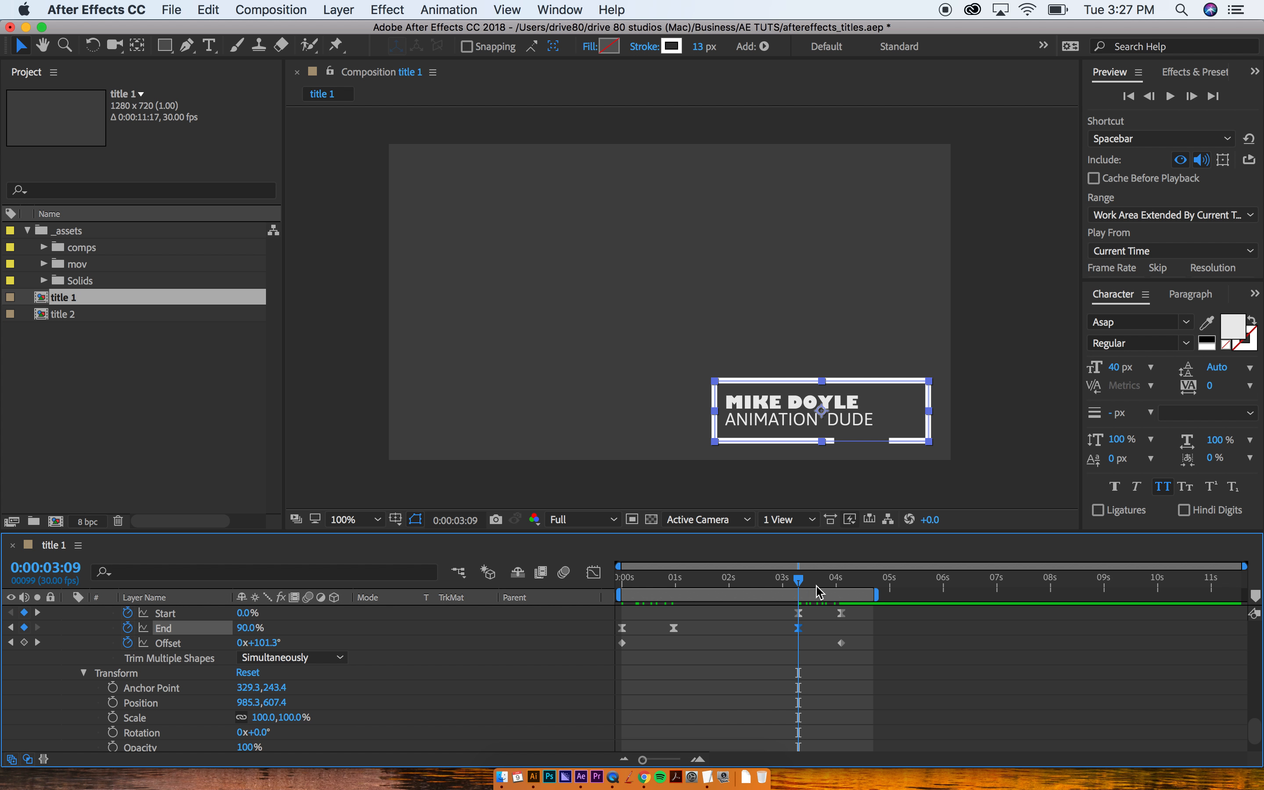
drag(808, 586, 846, 580)
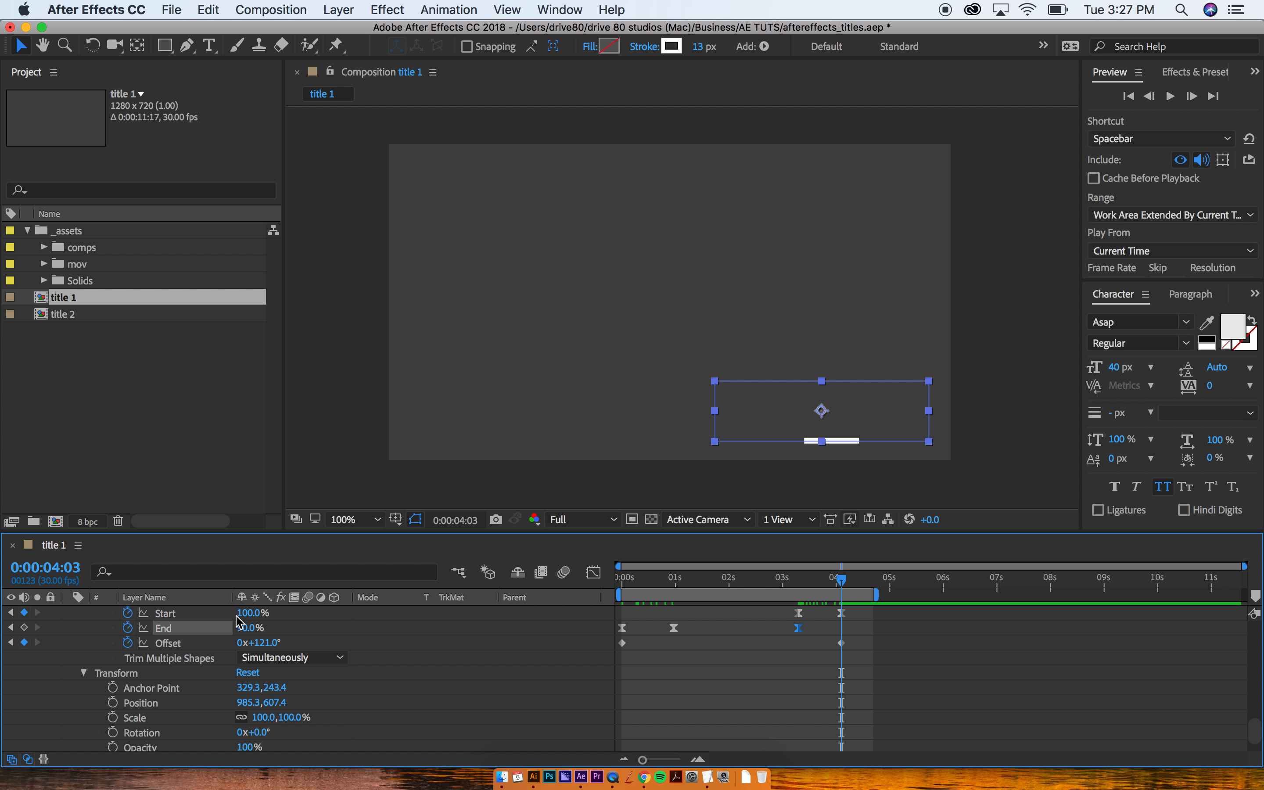
drag(246, 626, 234, 626)
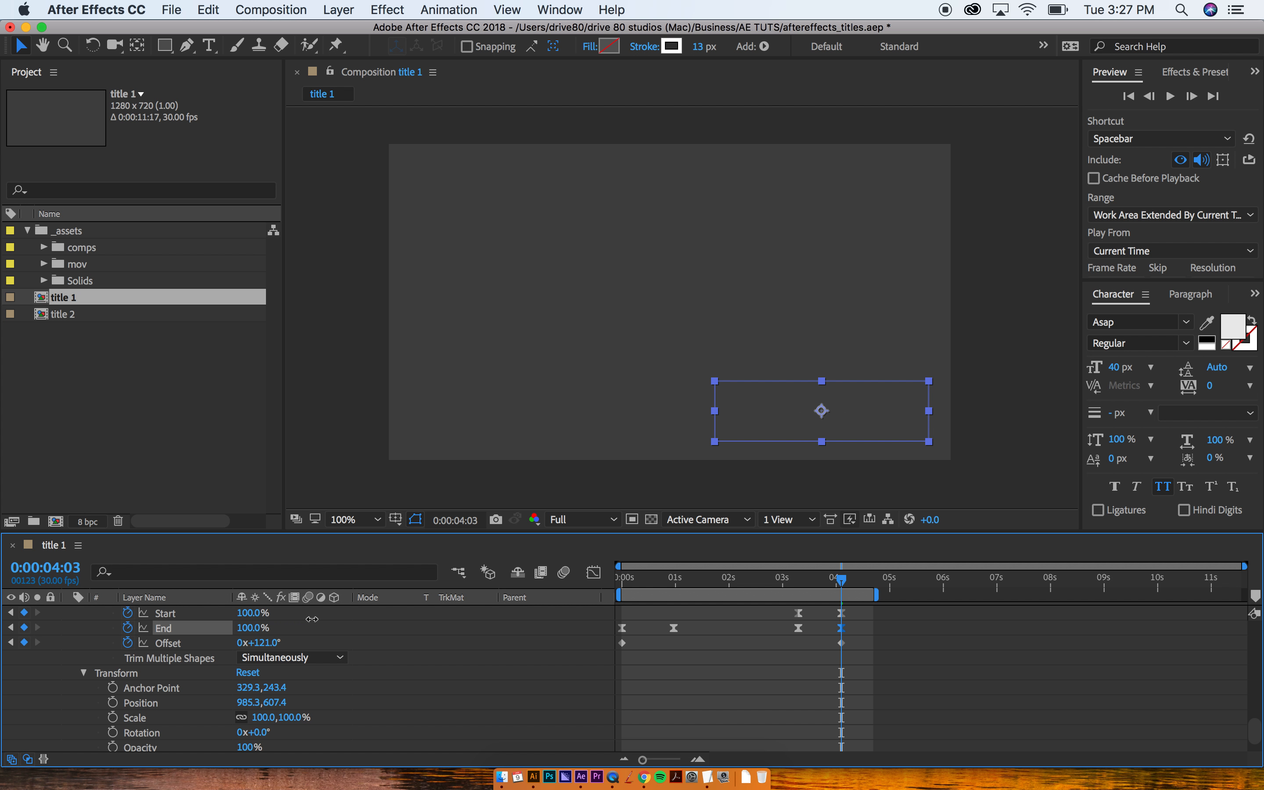
- Preview the title animation, then return to the first Offset keyframe at 0s
click(723, 579)
drag(731, 582, 848, 585)
key(space)
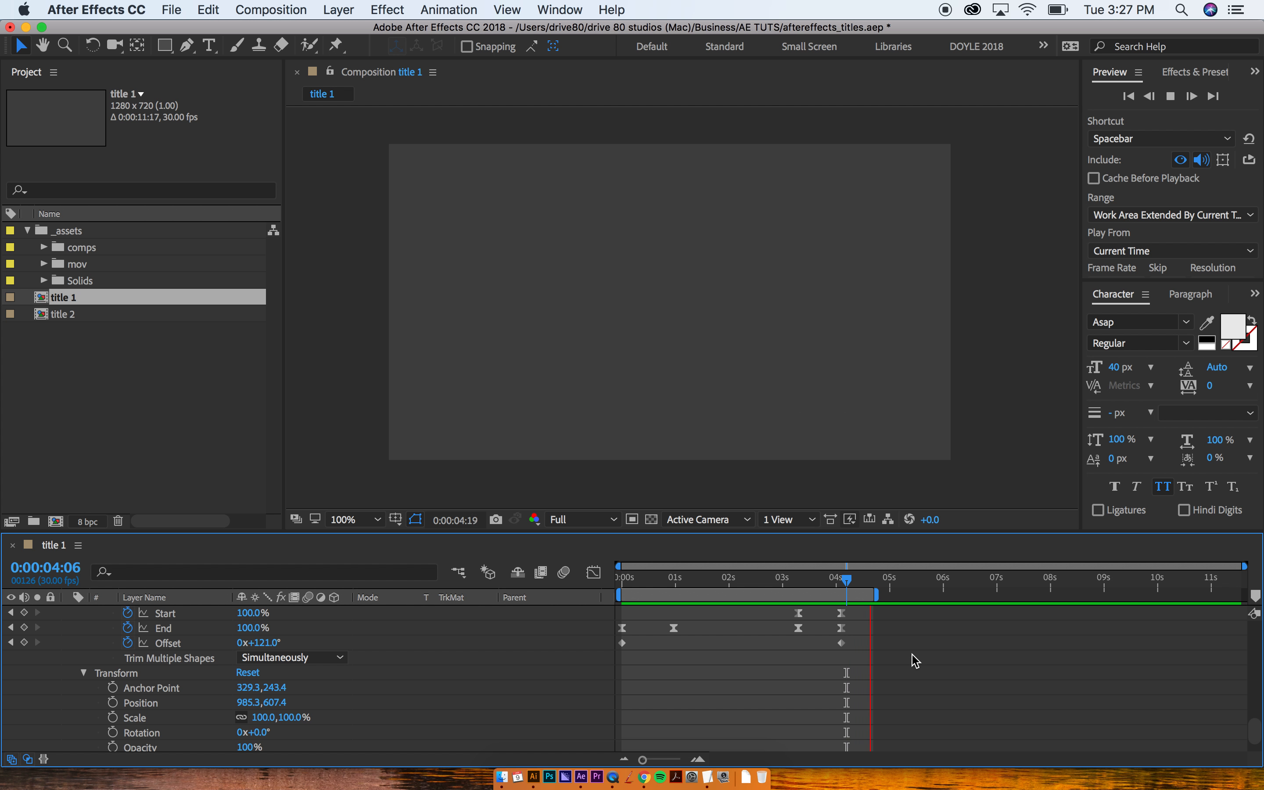
click(731, 584)
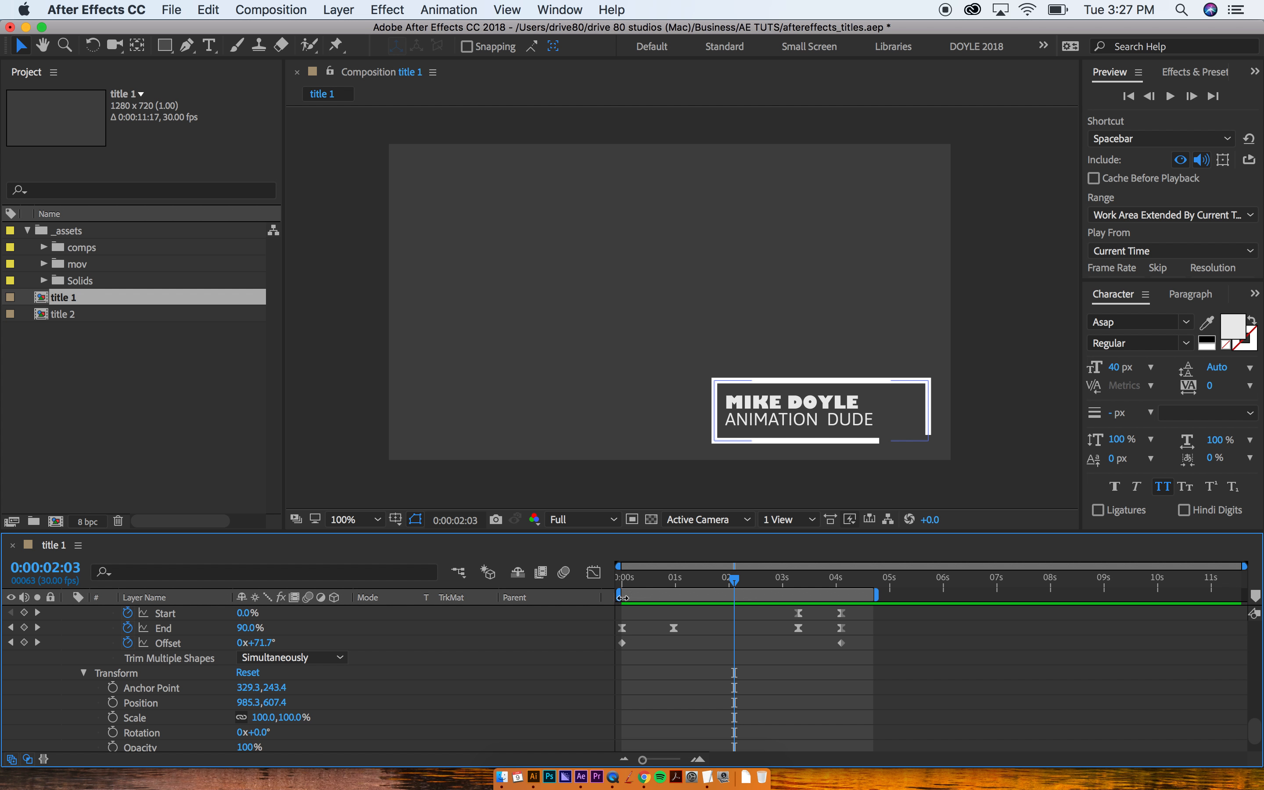
click(622, 579)
click(623, 642)
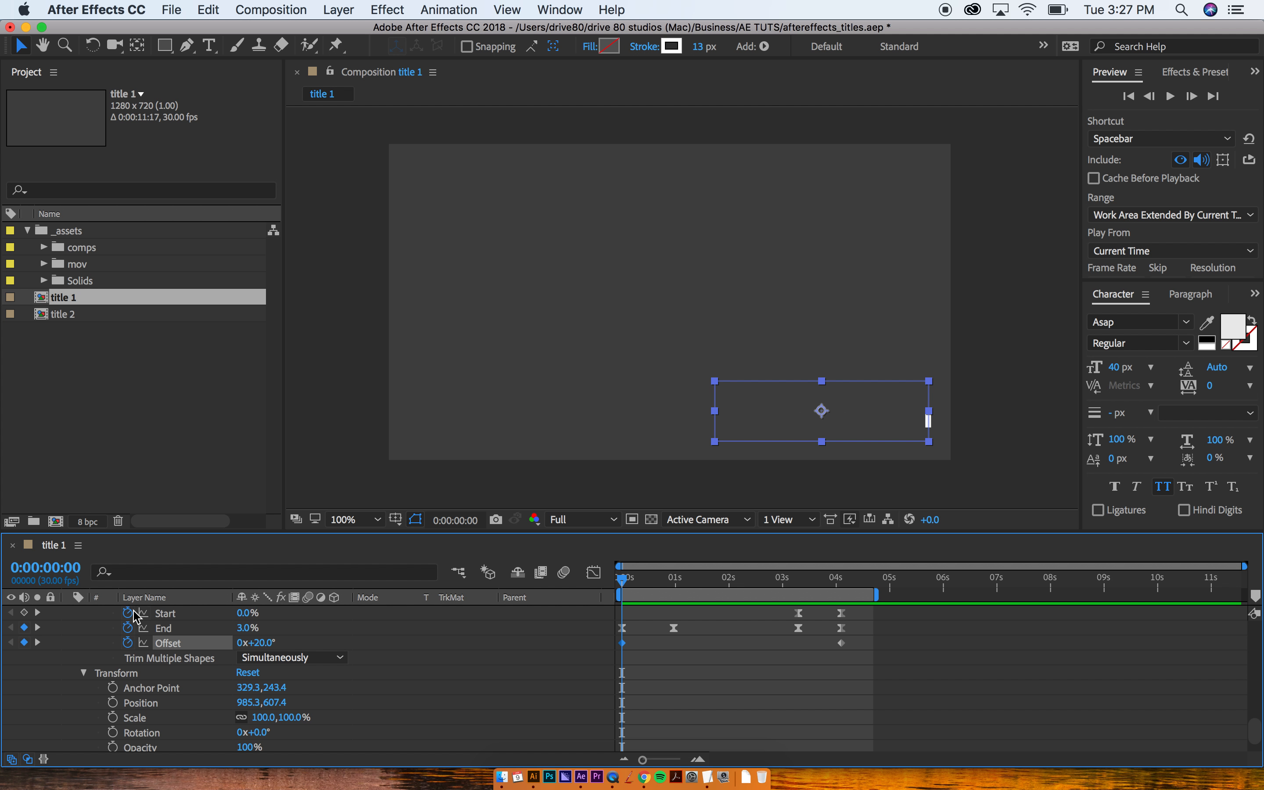
- Keyframe Trim Paths Start at 0% at 0s and about 25% at 0:12
click(24, 612)
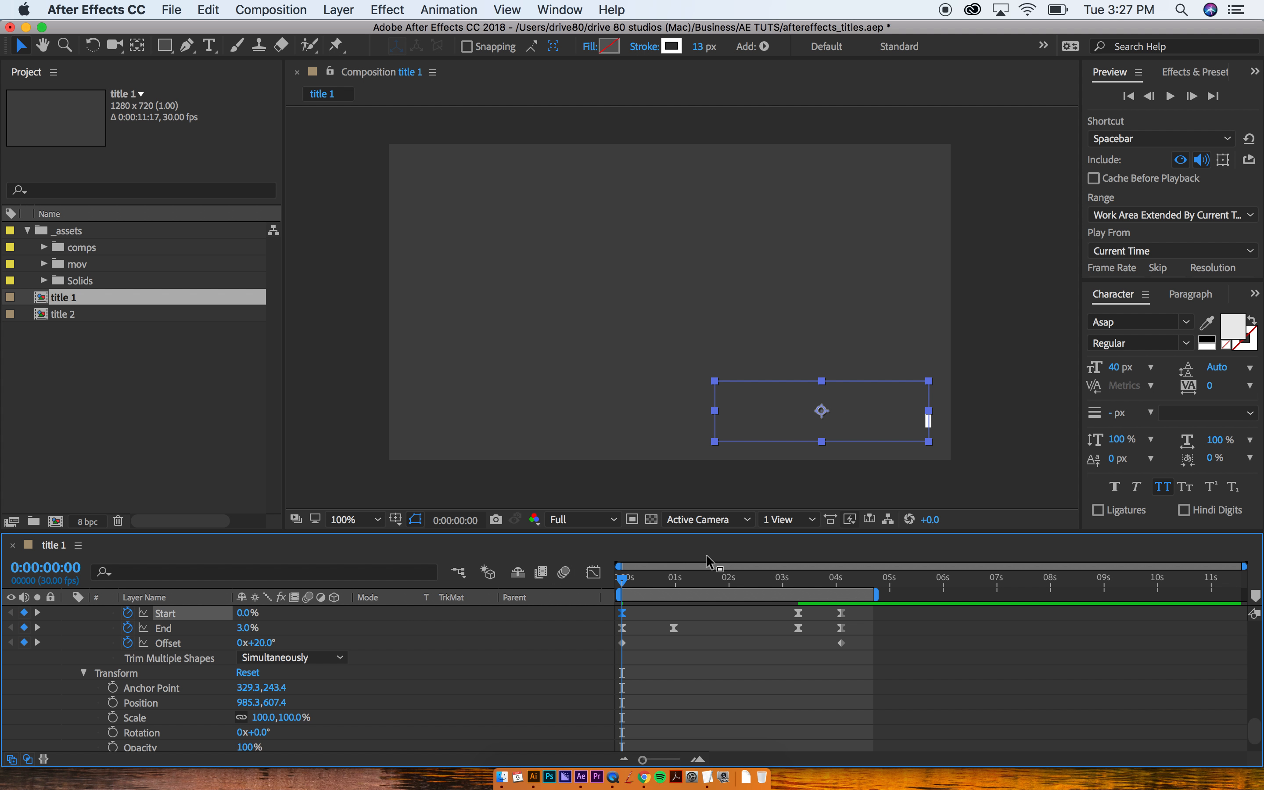
click(644, 579)
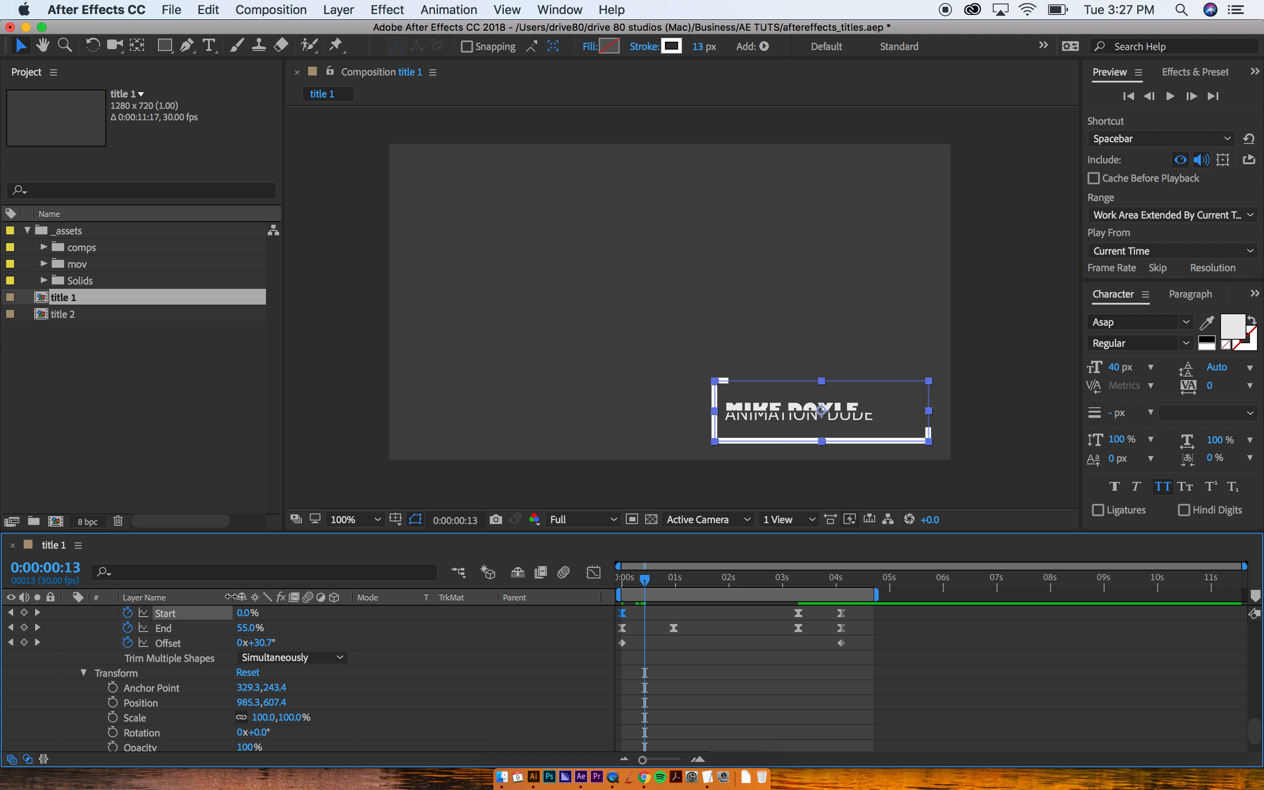
drag(244, 612, 263, 610)
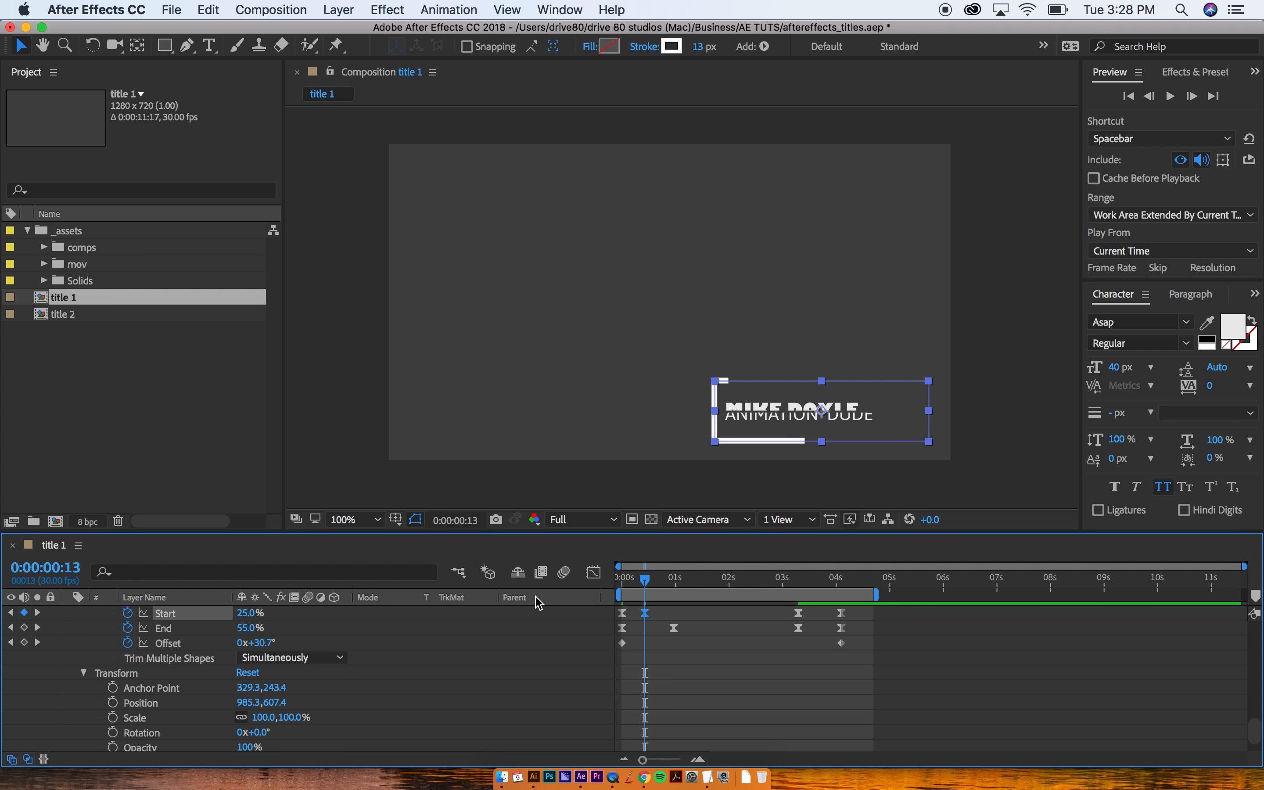
mouse_move(627, 578)
mouse_down()
mouse_move(829, 573)
mouse_move(799, 575)
mouse_up()
- Replace the 3:09 Start keyframe with a copy of the 25% Start keyframe
click(648, 618)
click(646, 614)
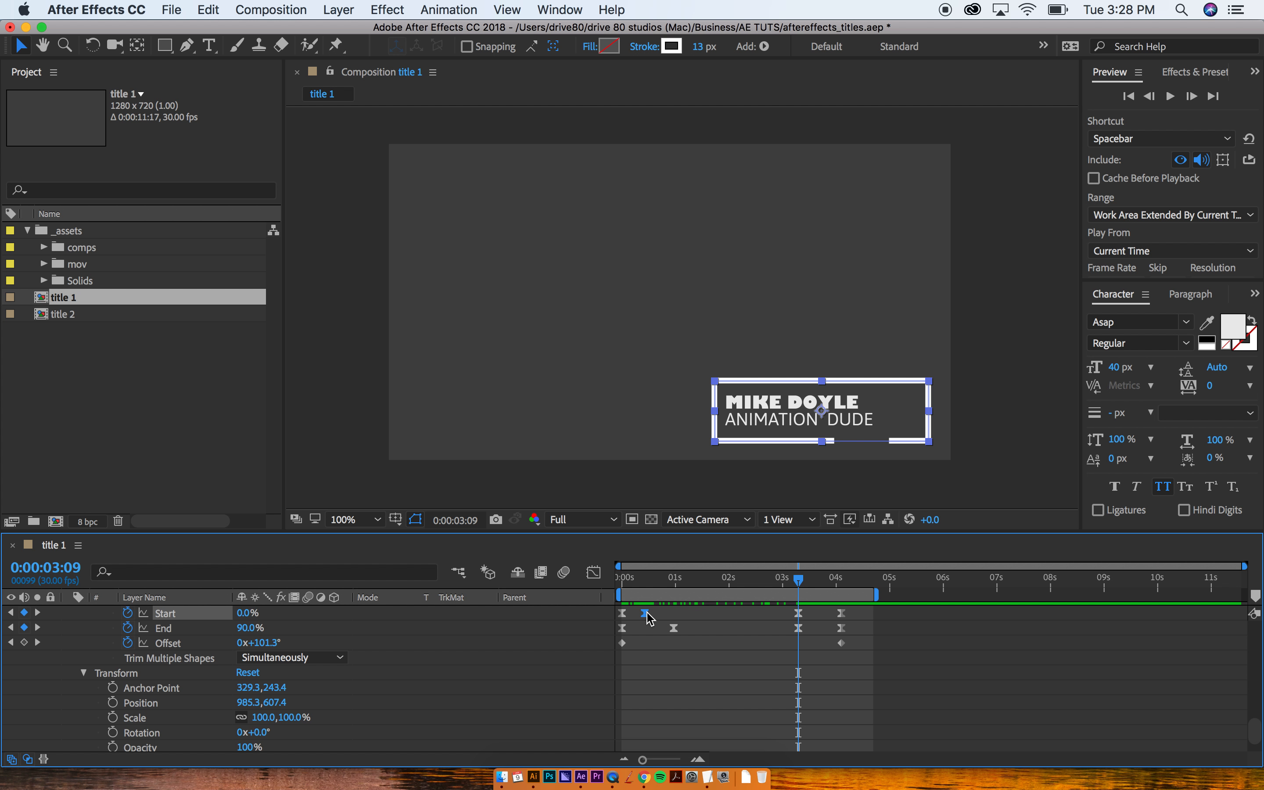
key(Delete)
key(super+v)
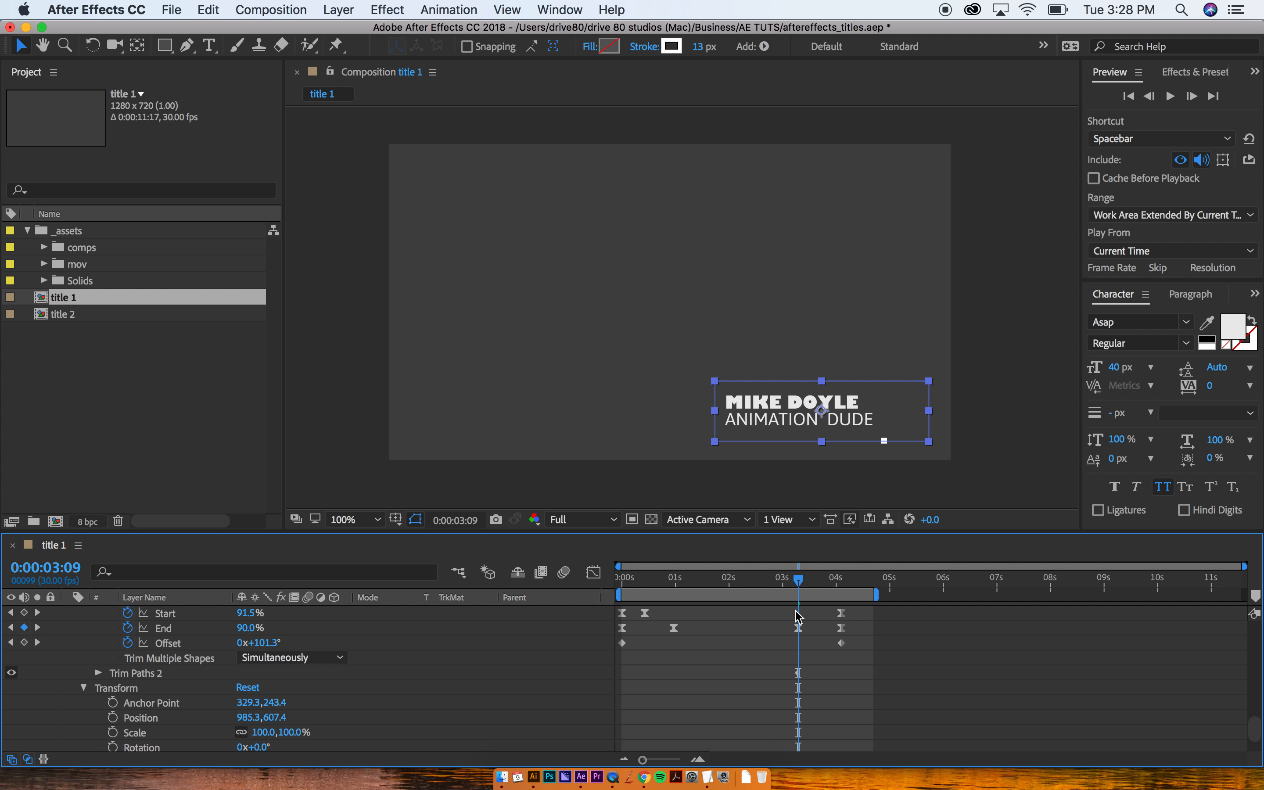
scroll(799, 617, up, 3)
scroll(799, 617, up, 5)
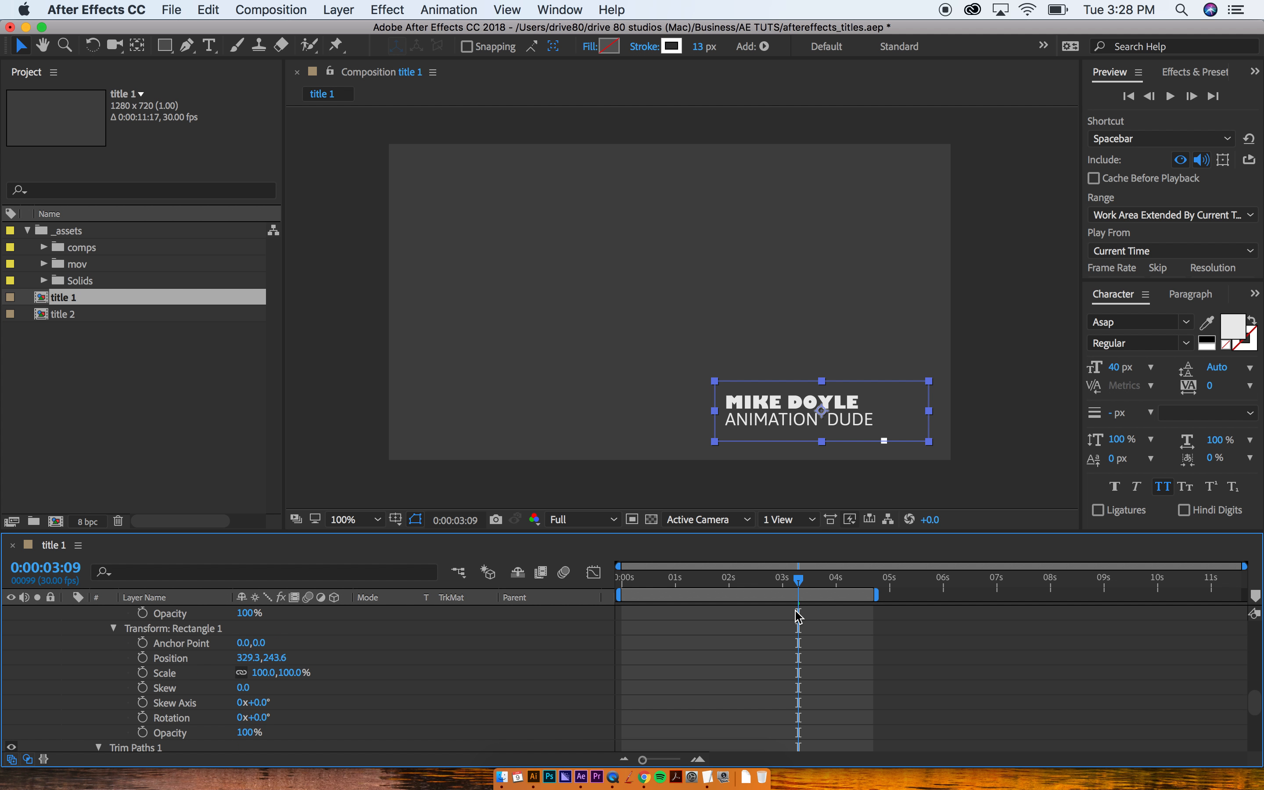
scroll(800, 617, down, 8)
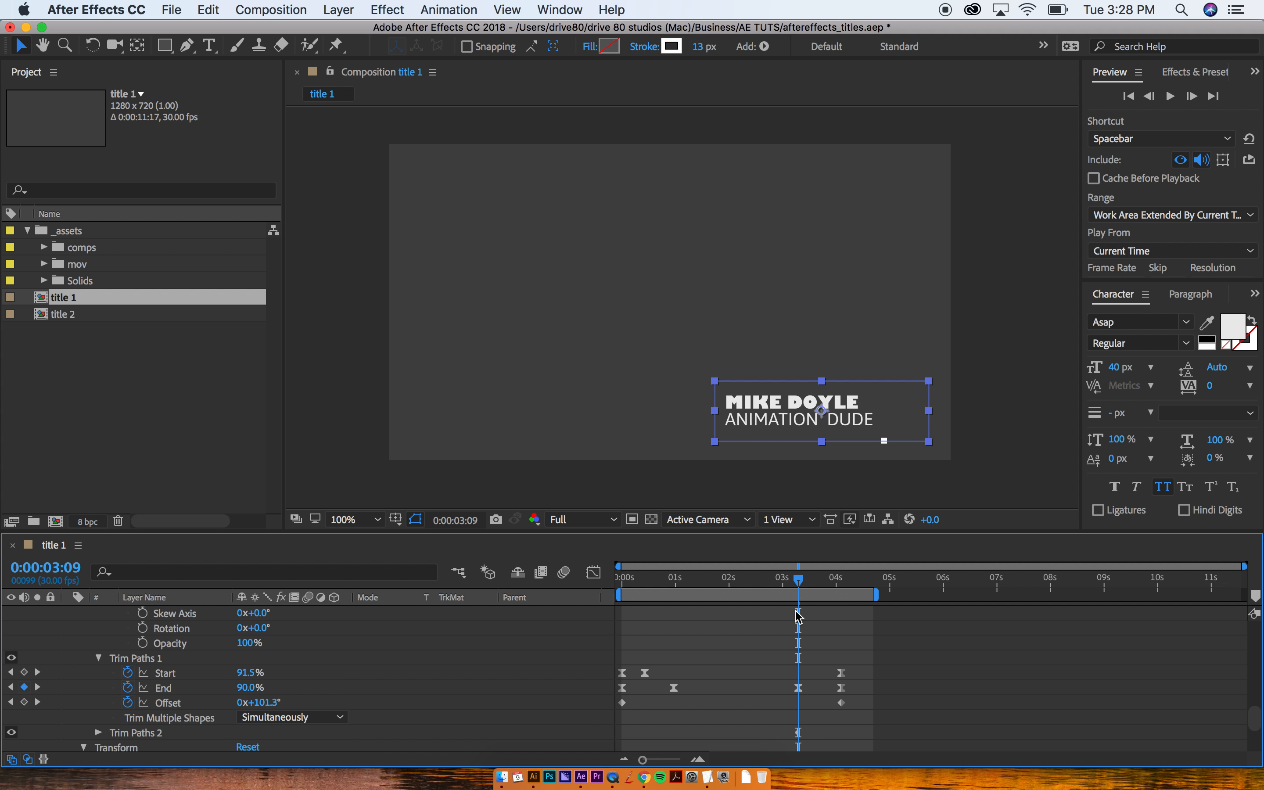
click(647, 675)
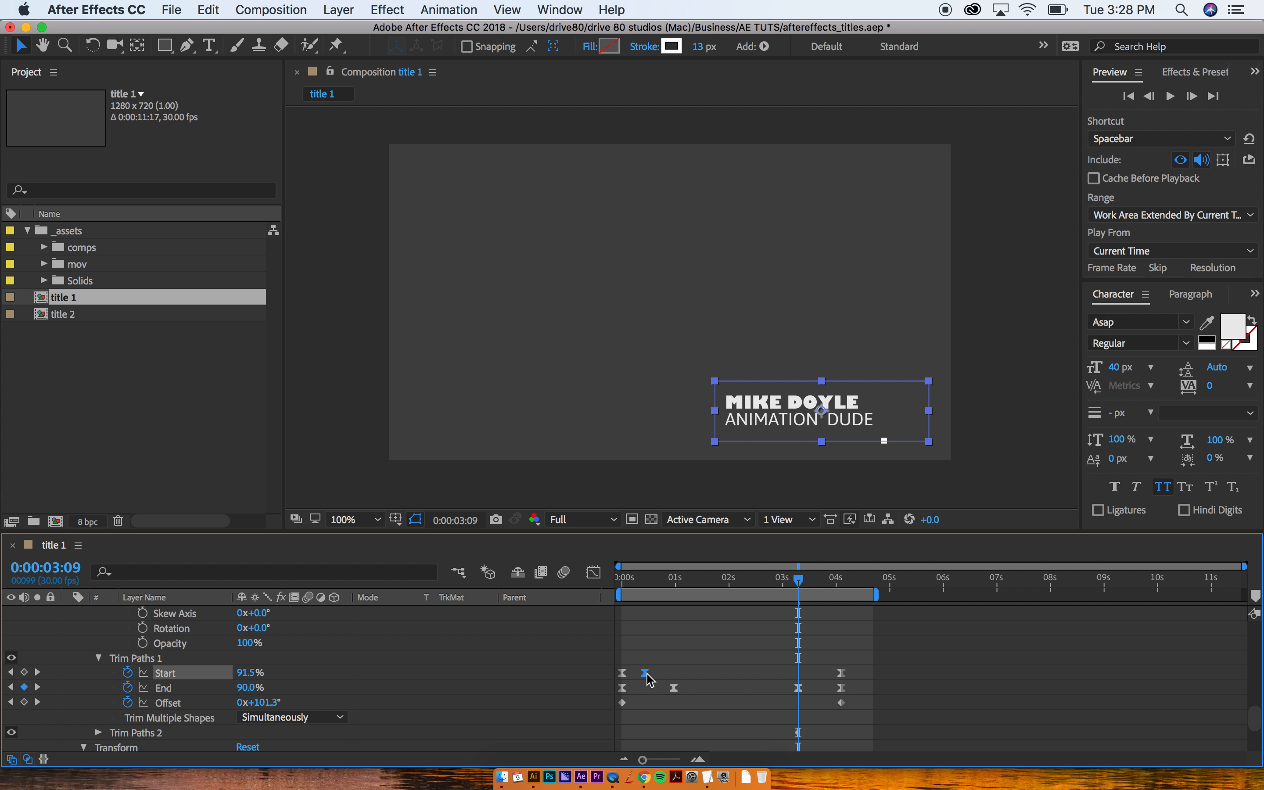
key(super+c)
key(super+v)
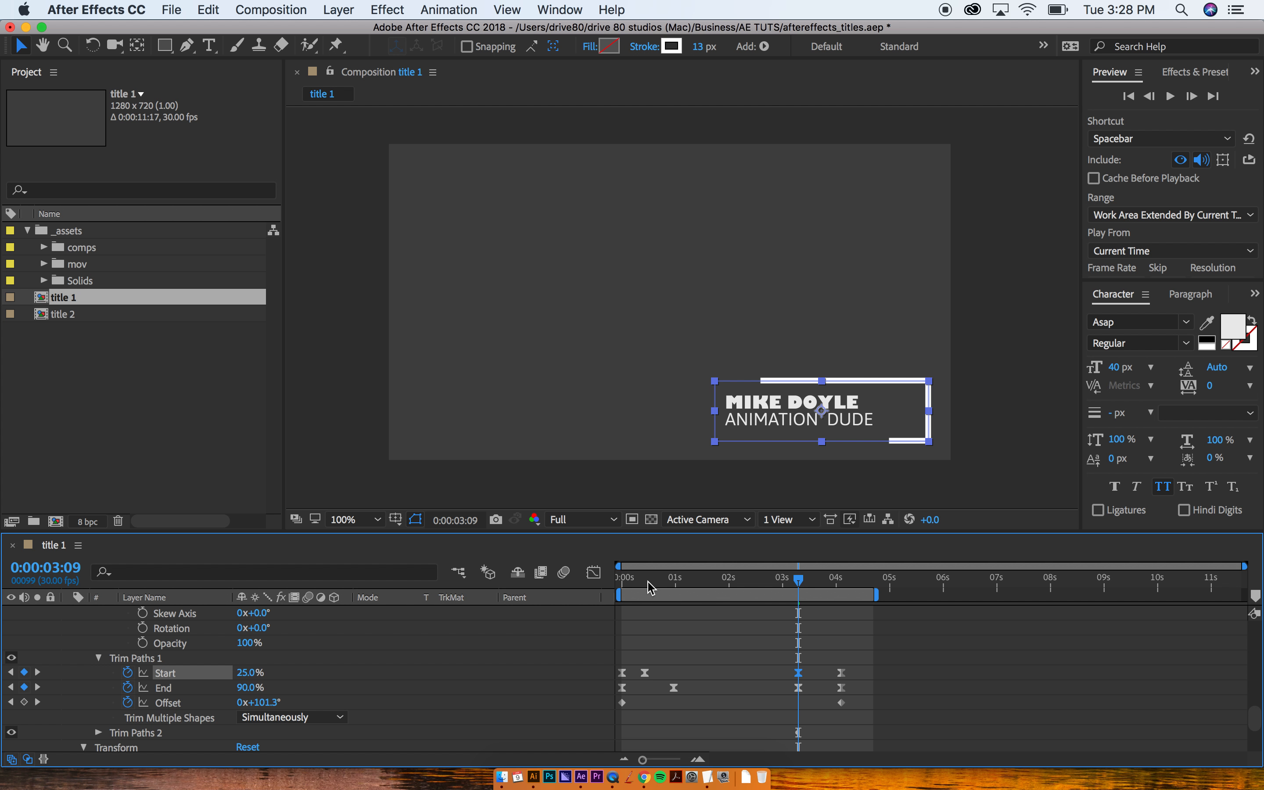
- Preview the trimmed draw-on animation and save the project
drag(627, 584, 730, 588)
key(space)
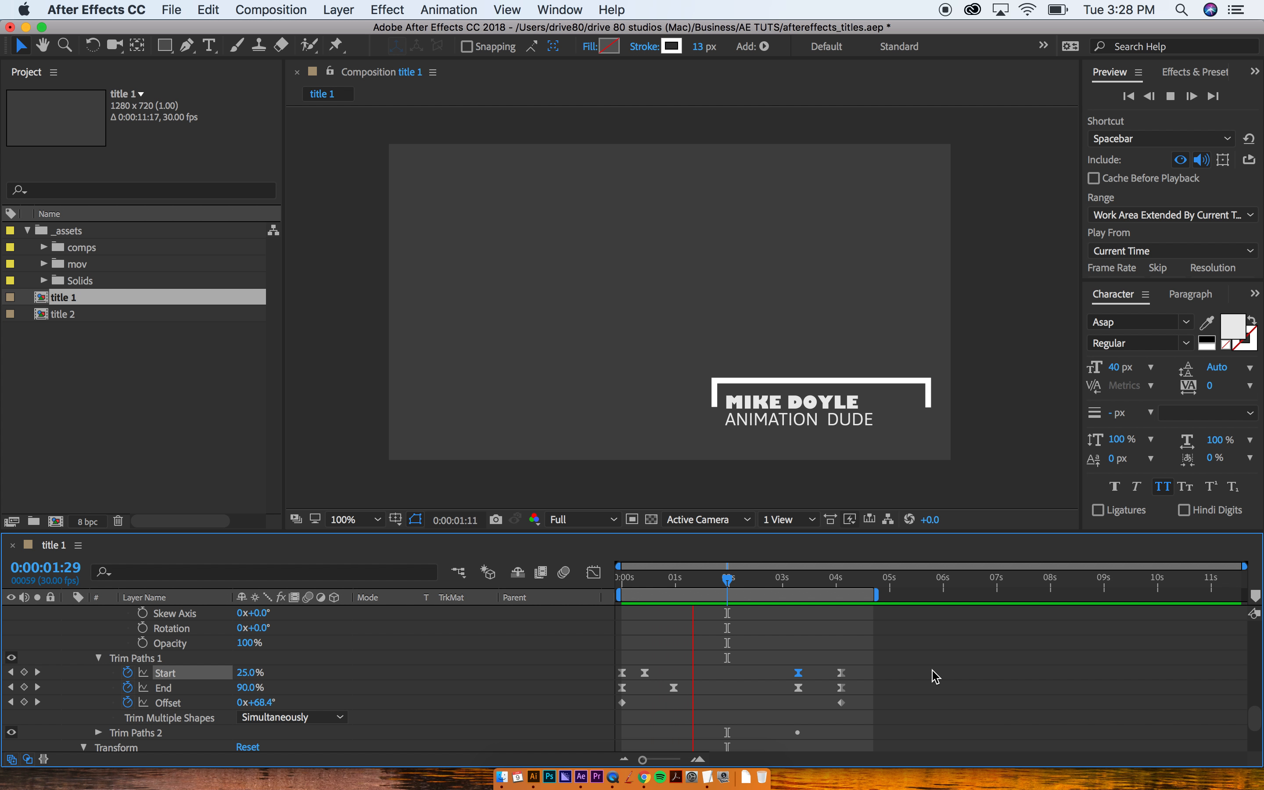
key(space)
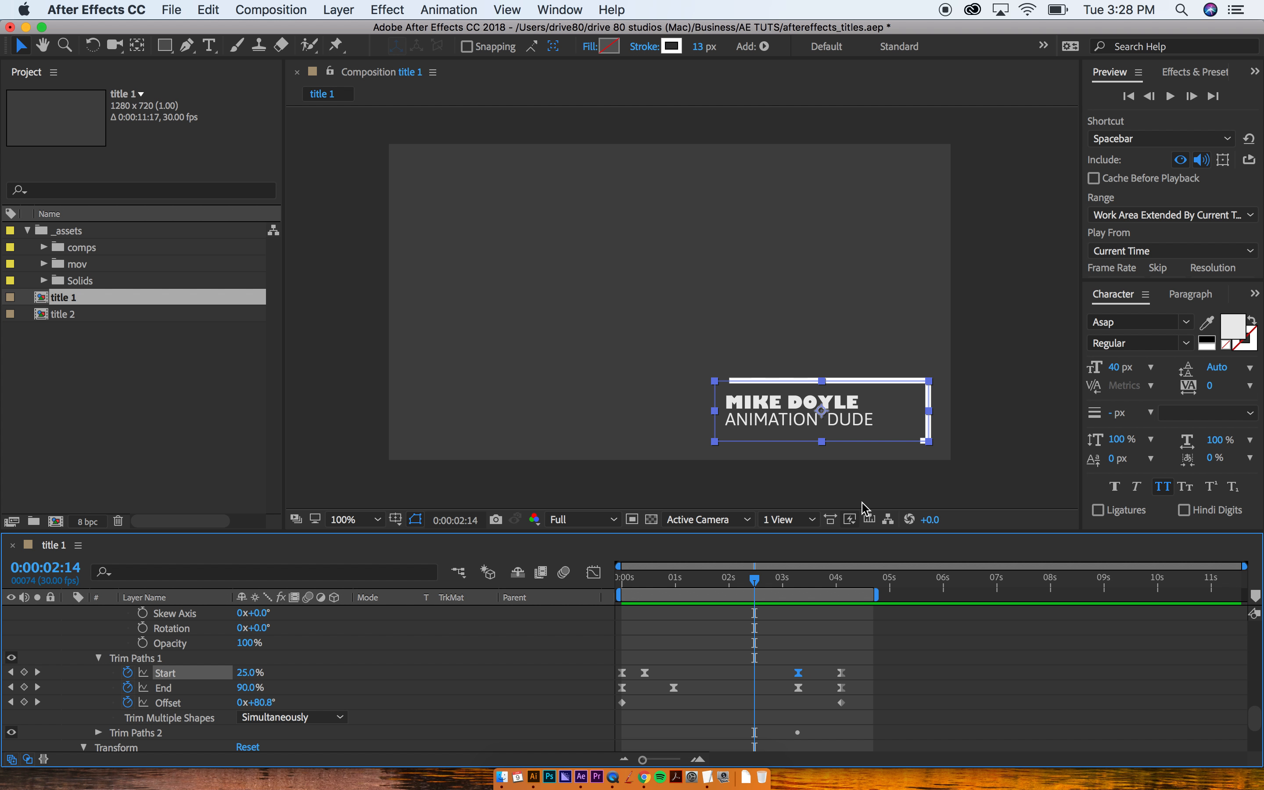
click(830, 623)
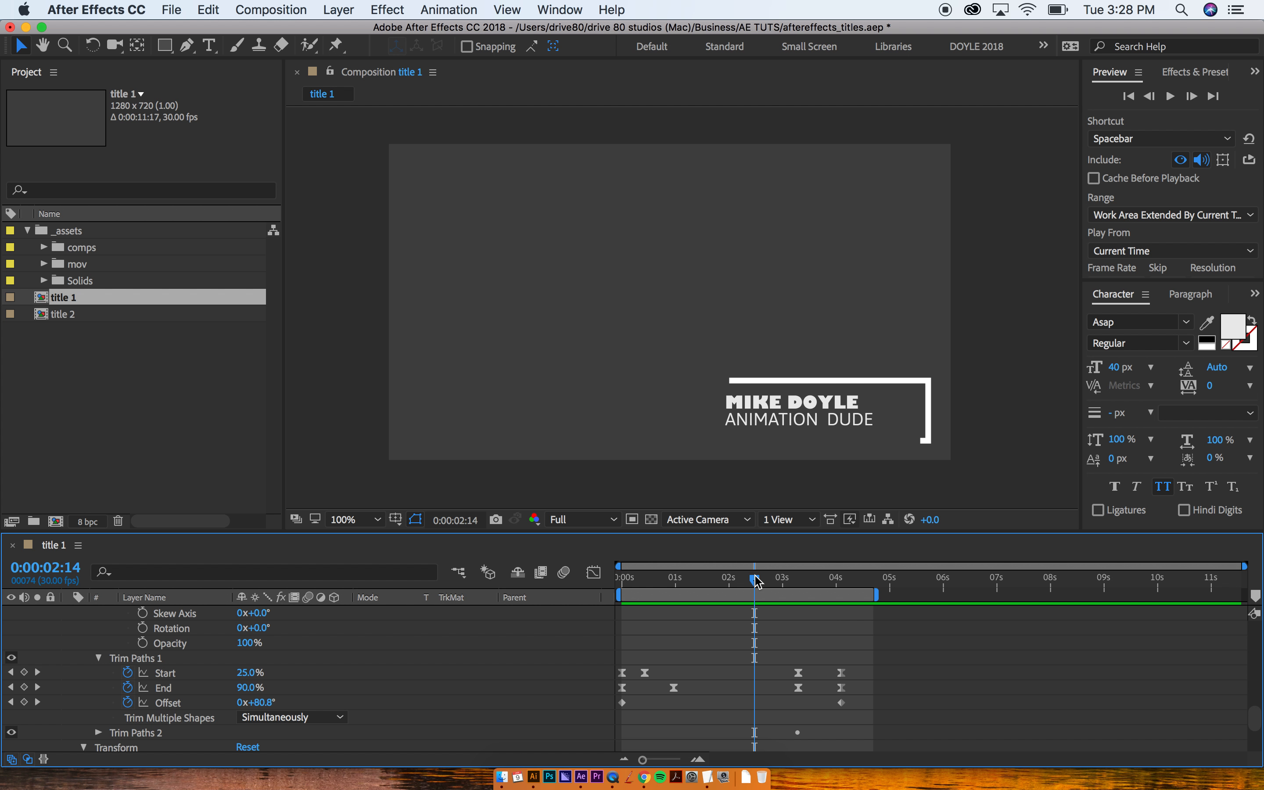
mouse_move(756, 580)
mouse_down()
mouse_move(660, 583)
mouse_move(790, 588)
mouse_move(726, 588)
mouse_move(734, 595)
mouse_up()
key(super+s)
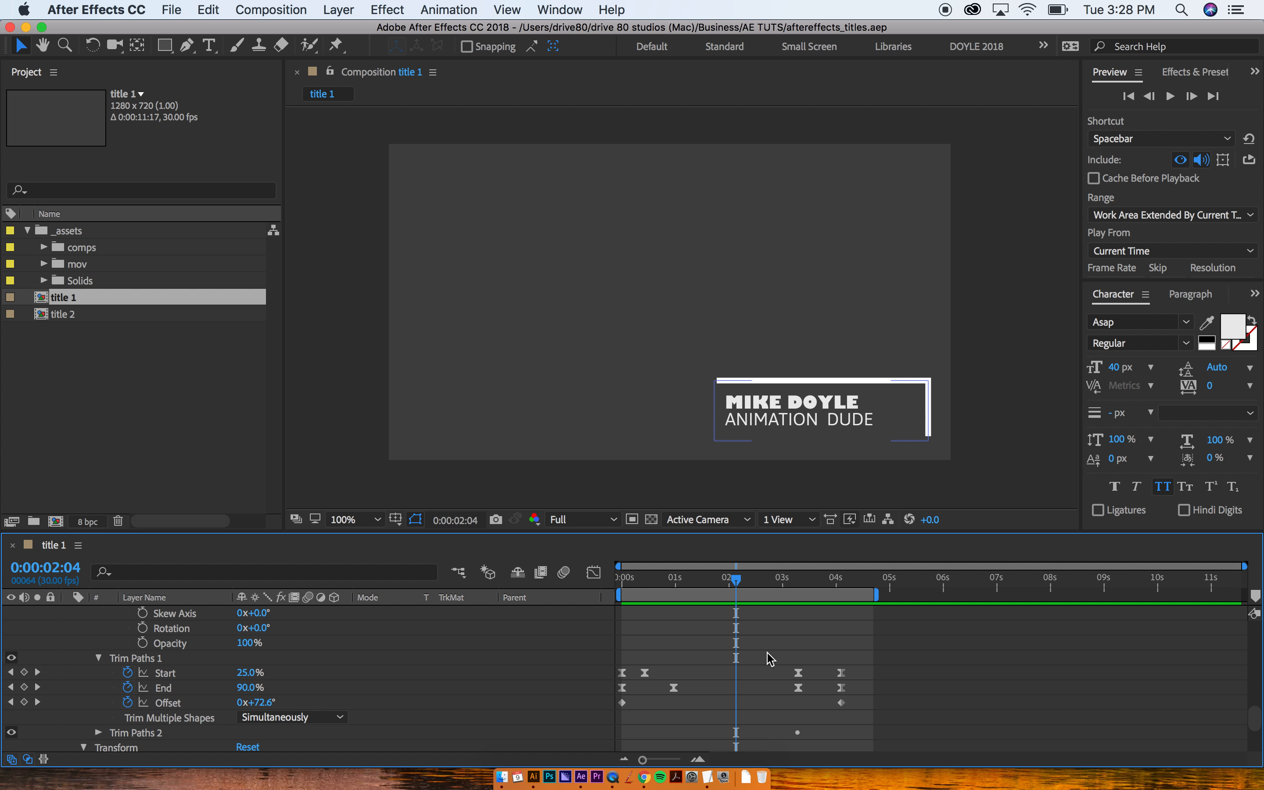